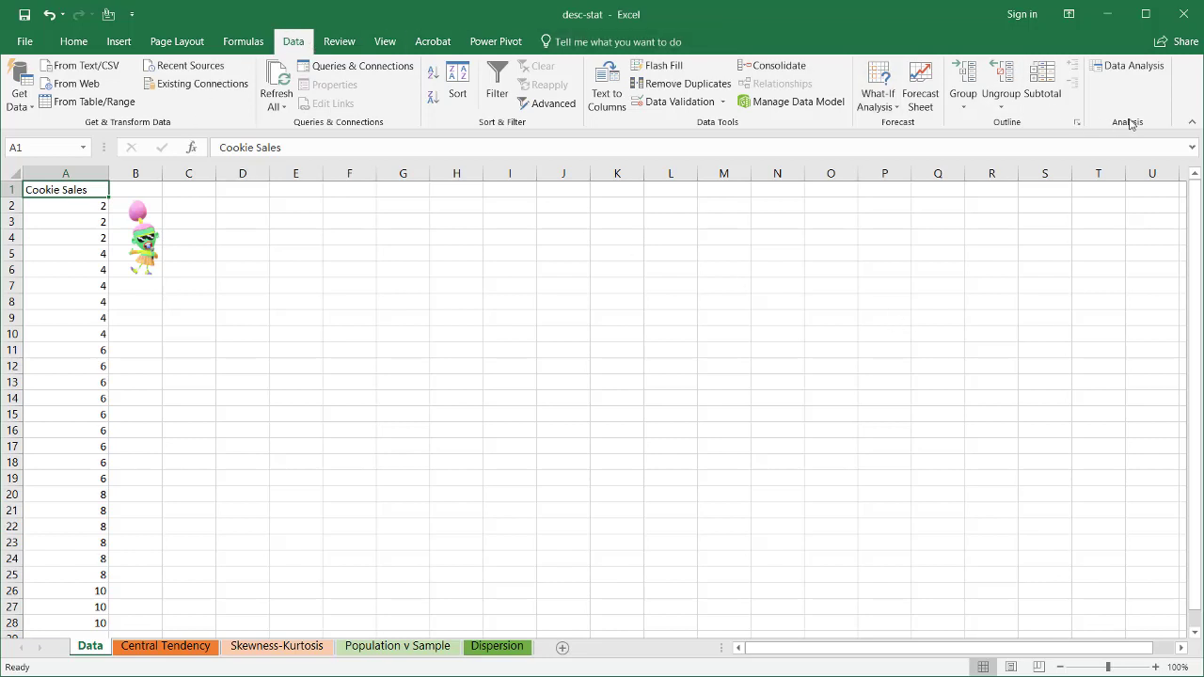
# Start a Descriptive Statistics analysis with input range A1:A28, grouped by columns, with labels in the first row.
pyautogui.click(1133, 70)
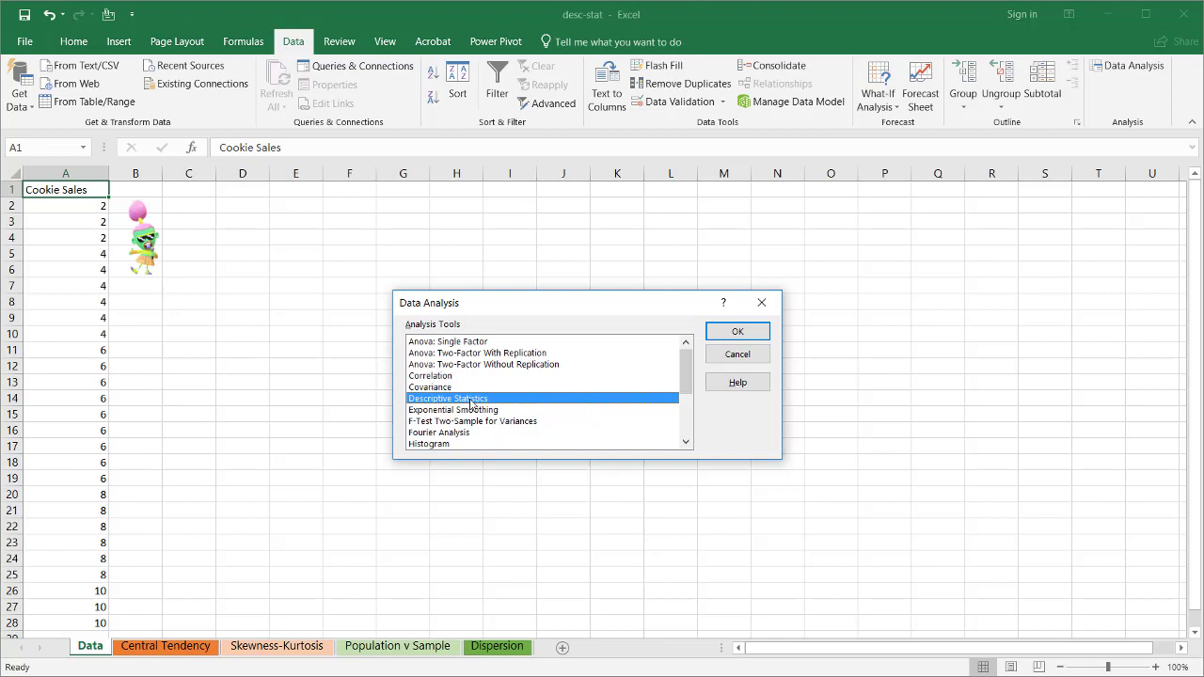
pyautogui.click(737, 331)
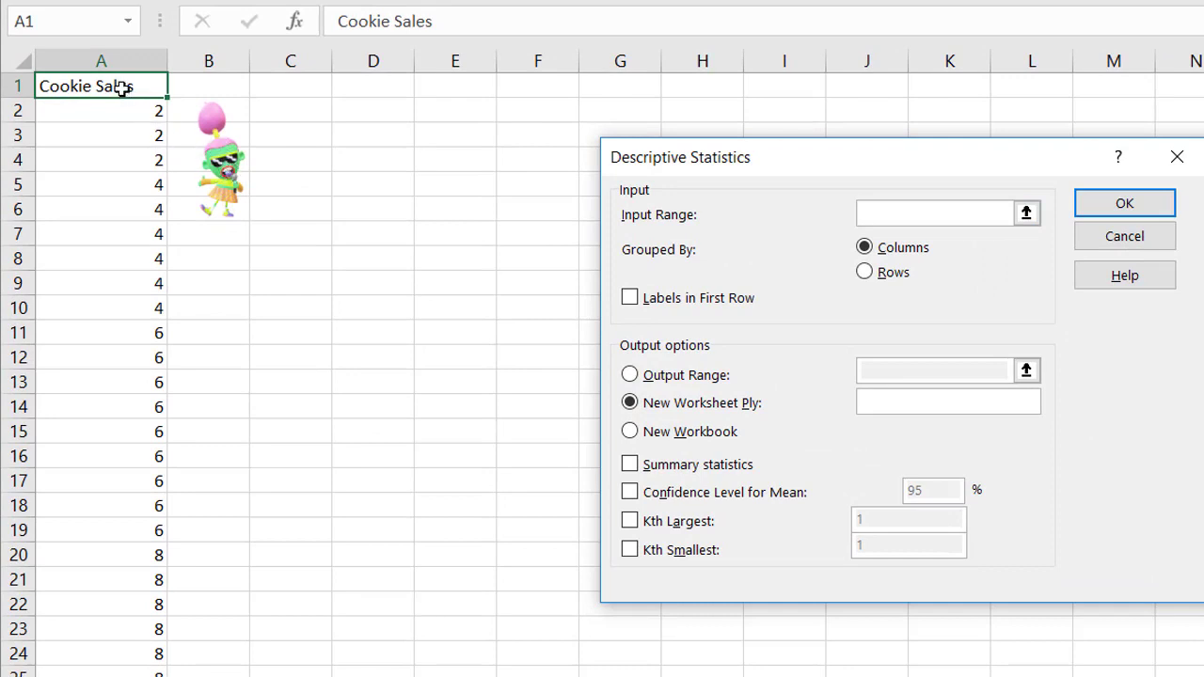
pyautogui.moveTo(122, 87); pyautogui.dragTo(122, 628)
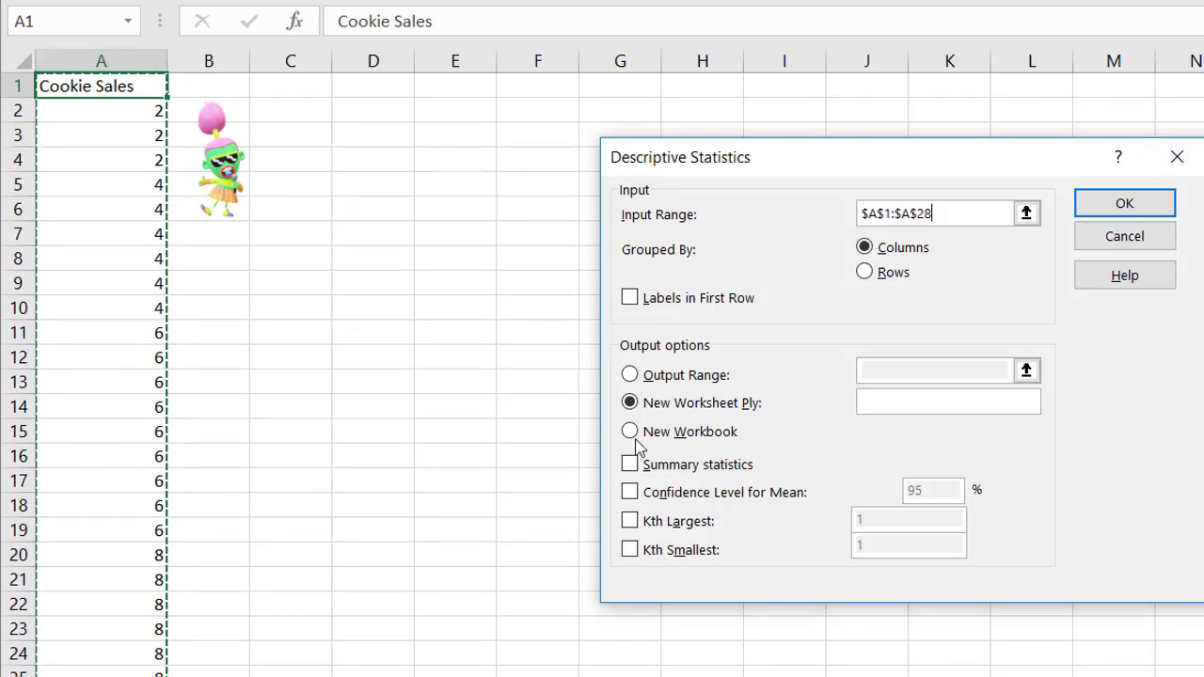
pyautogui.click(630, 298)
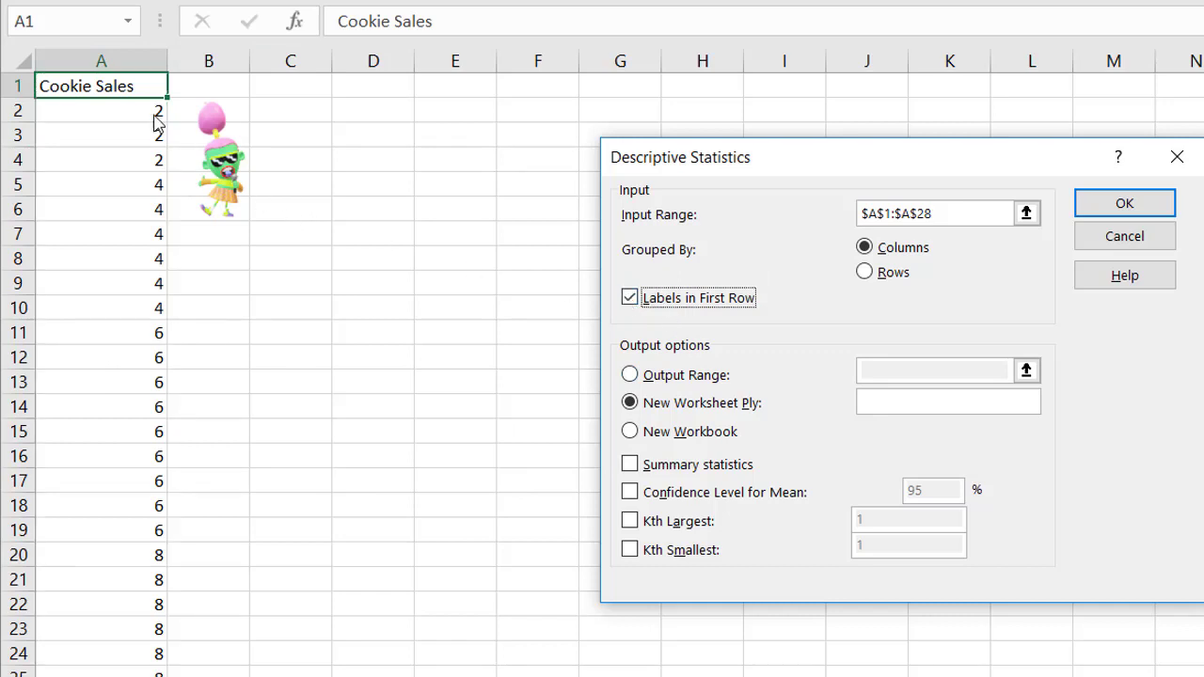
# Set the analysis output range to cell D5, include summary statistics, and generate the table.
pyautogui.click(630, 375)
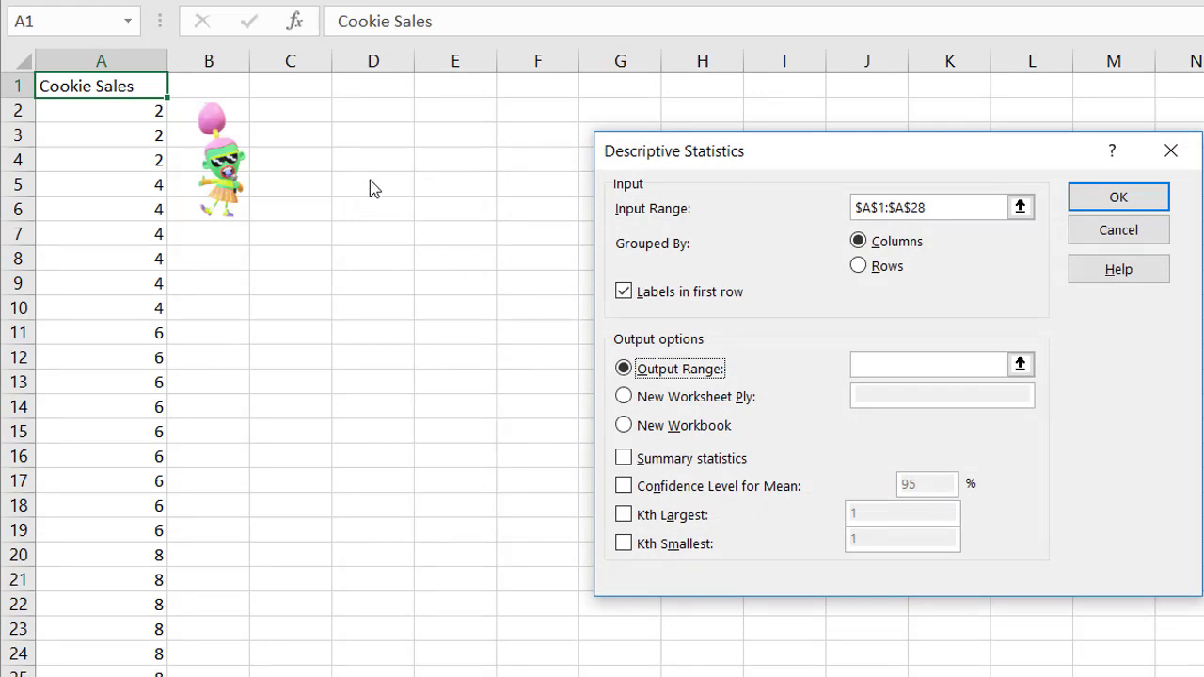
pyautogui.click(881, 368)
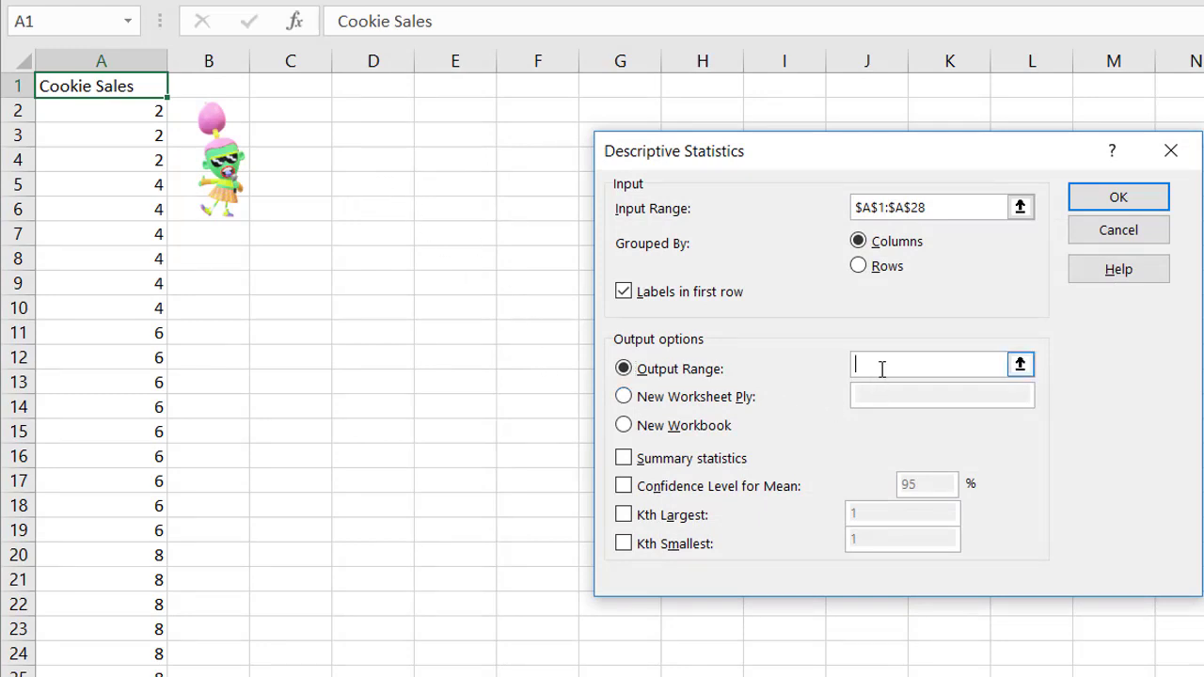
pyautogui.click(381, 193)
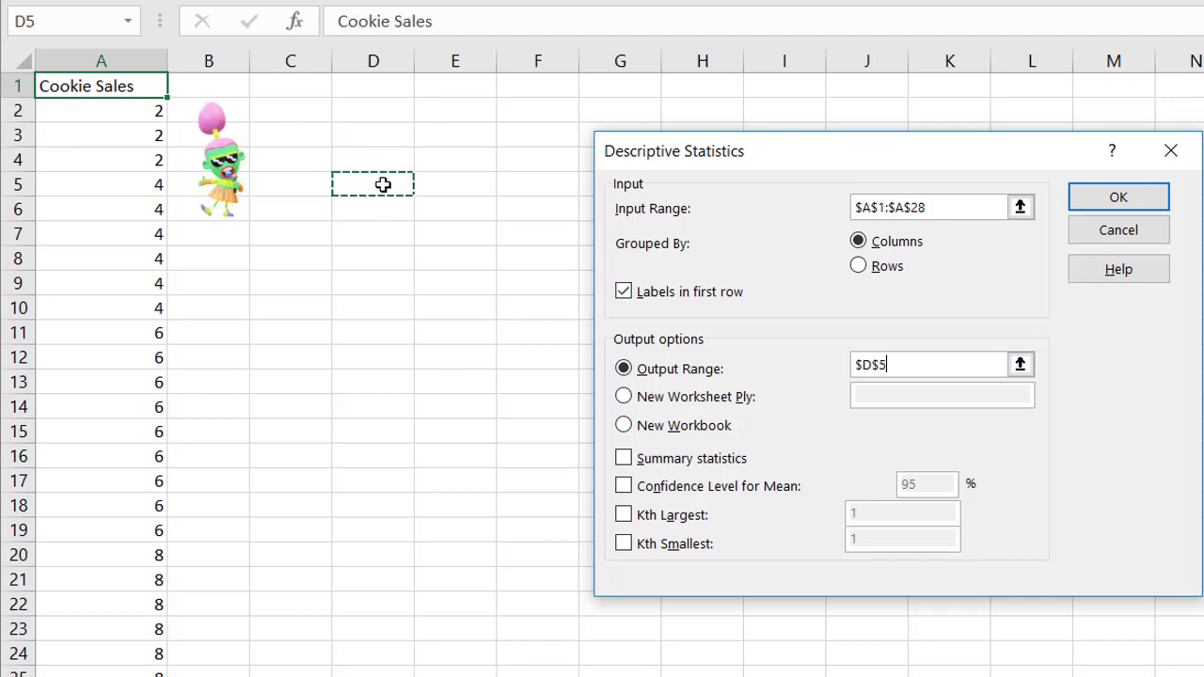
pyautogui.click(624, 458)
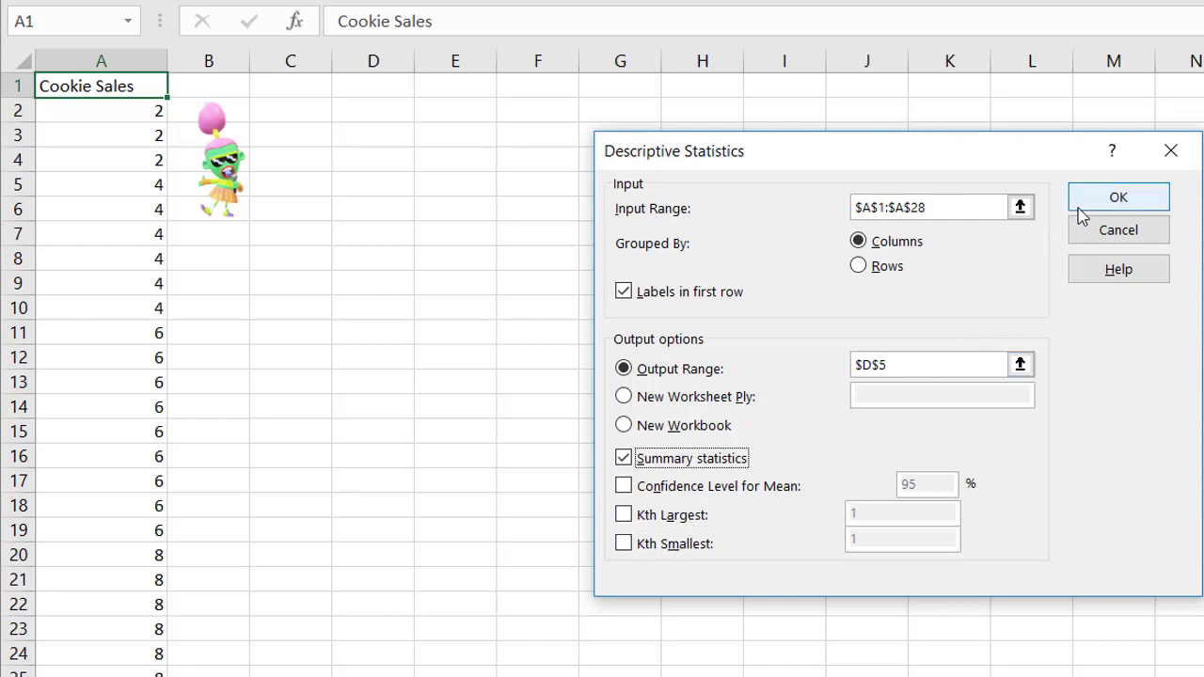
pyautogui.click(1117, 199)
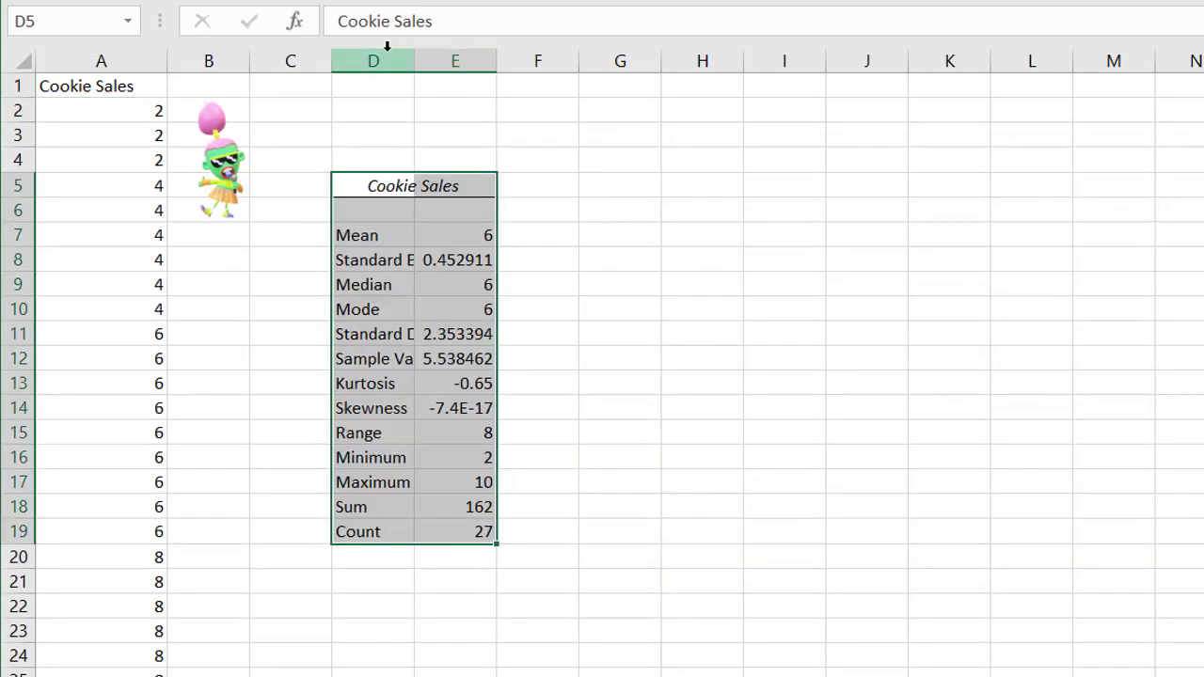
# Autofit the widths of columns D and E to the summary table's contents.
pyautogui.moveTo(383, 58); pyautogui.dragTo(457, 59)
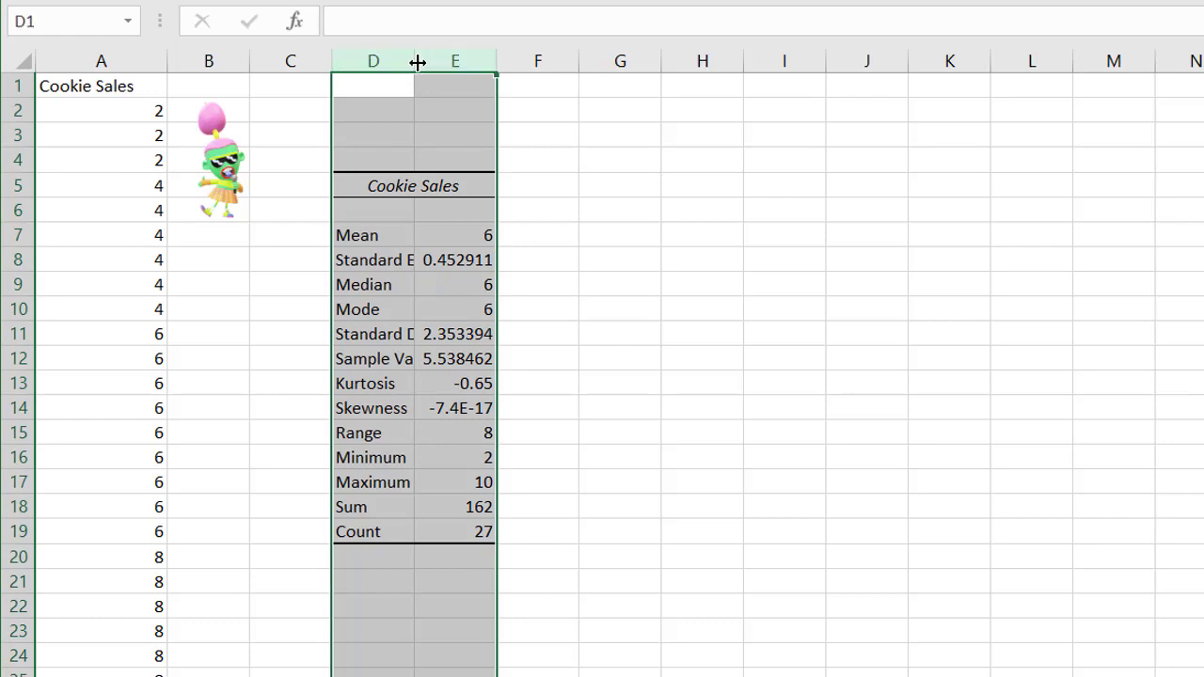
pyautogui.doubleClick(419, 61)
pyautogui.click(648, 235)
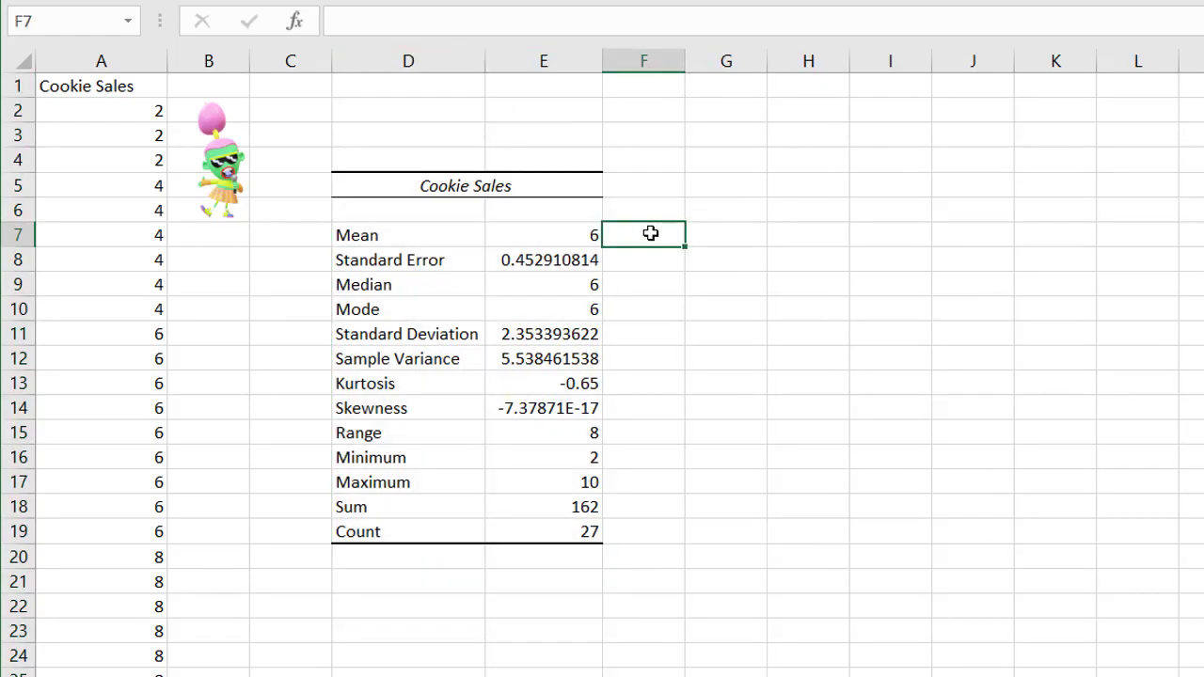
# Examine the mean, standard error and mode entries in the Cookie Sales summary table.
pyautogui.click(425, 240)
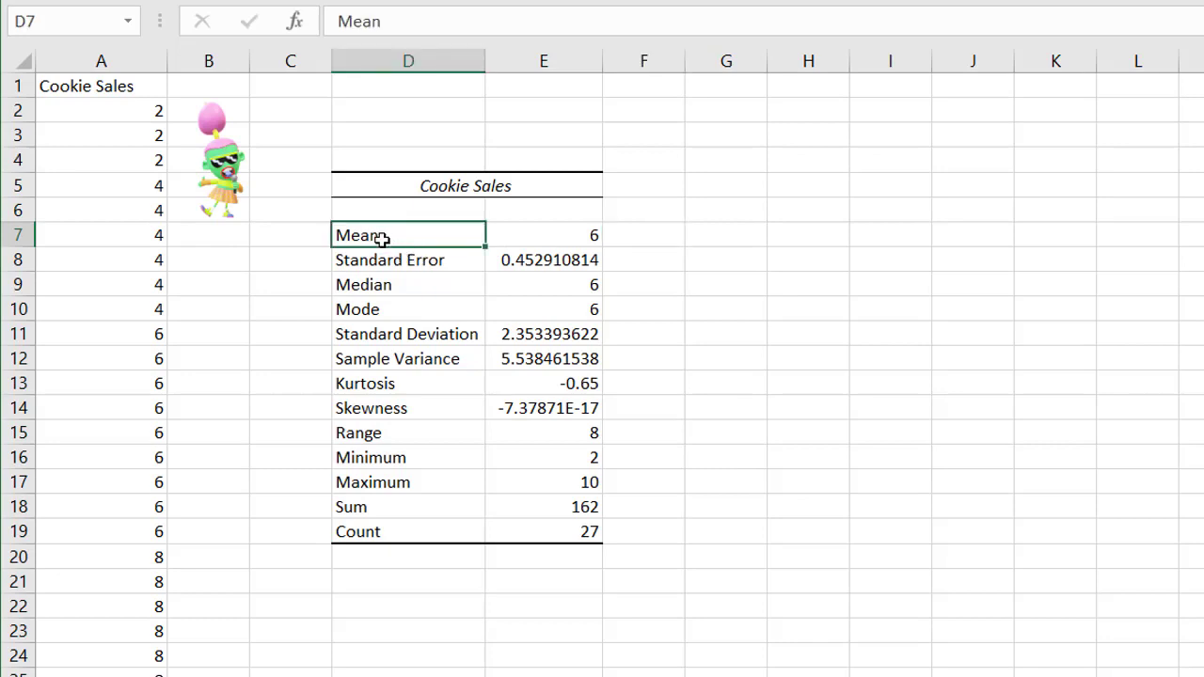
pyautogui.click(385, 306)
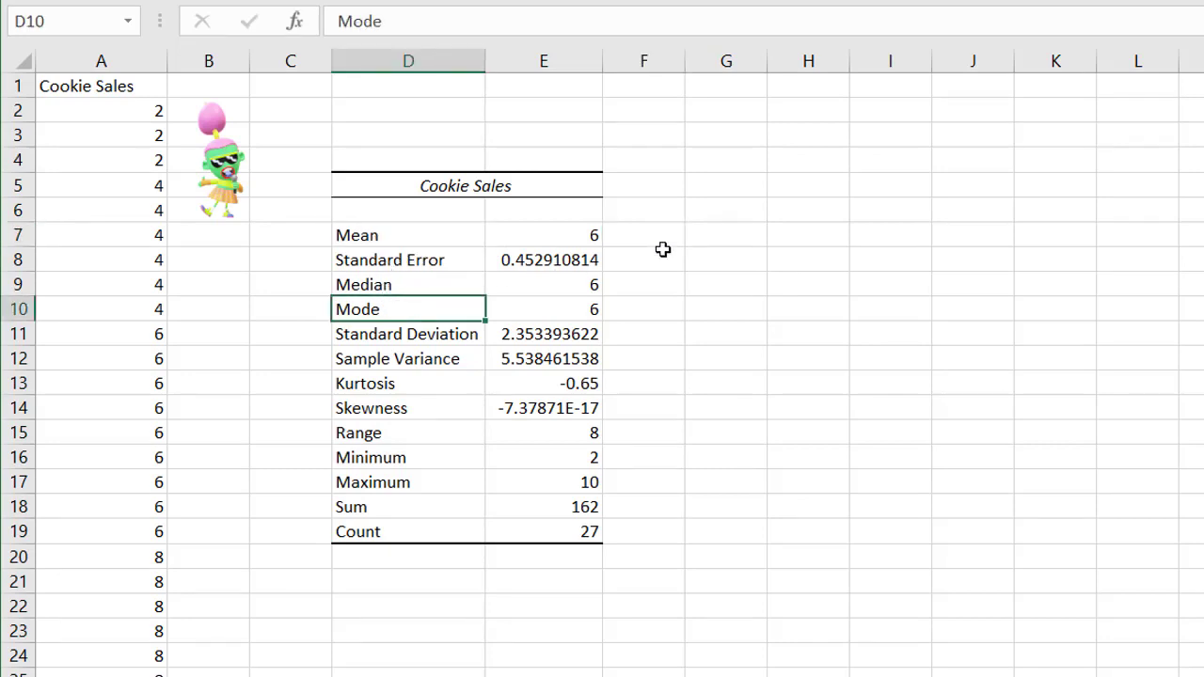
pyautogui.click(716, 237)
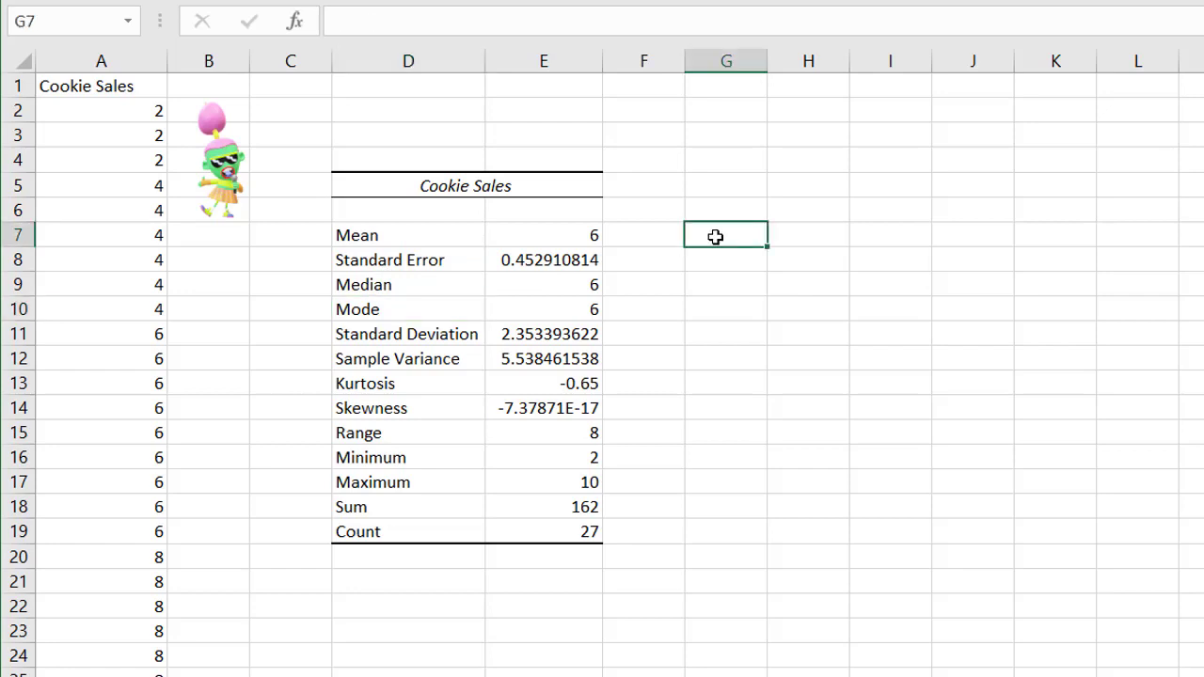
pyautogui.click(517, 234)
pyautogui.click(530, 261)
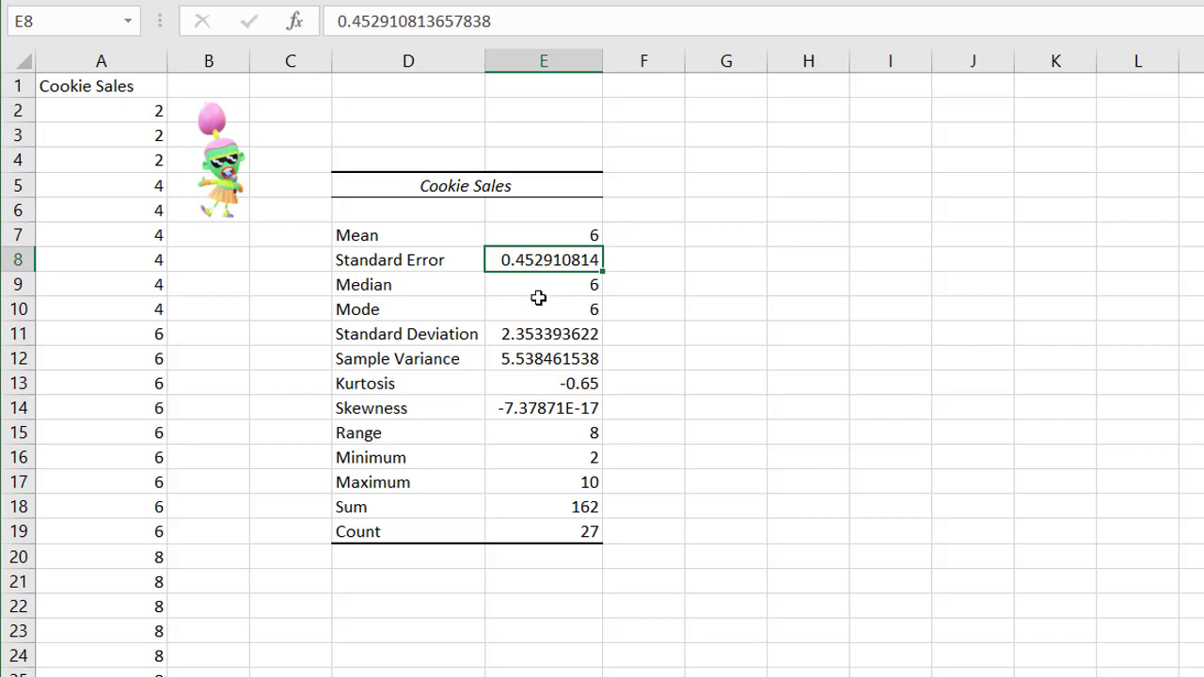
pyautogui.click(539, 305)
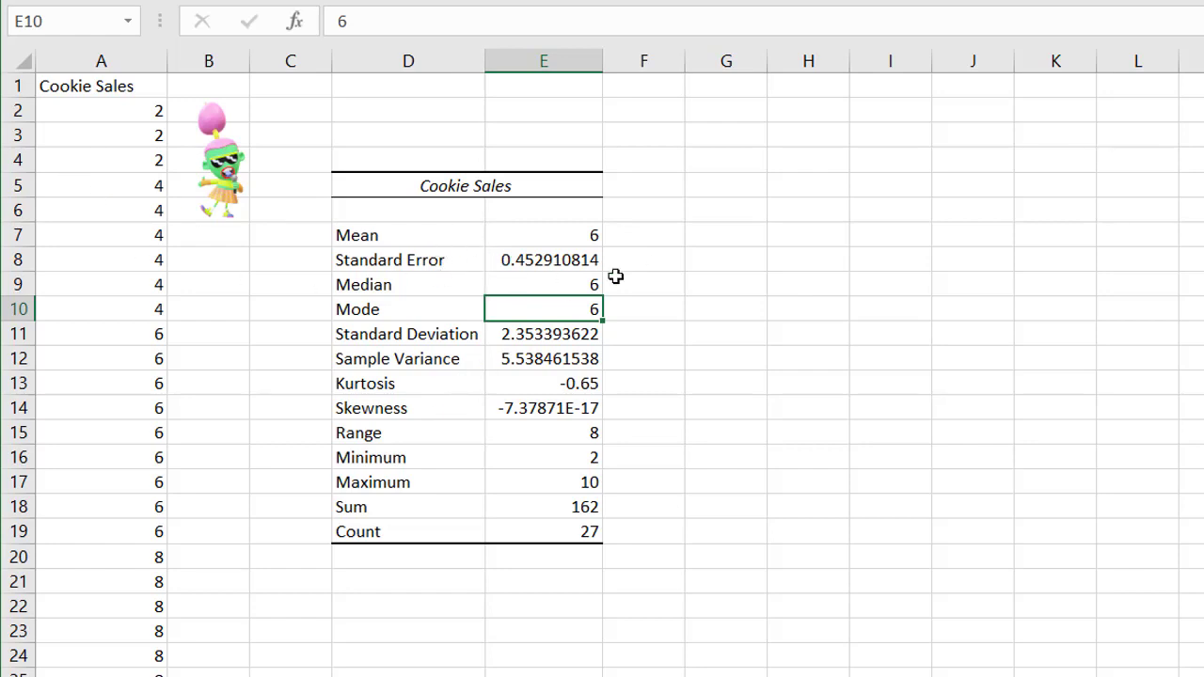
# Calculate the mean of the cookie sales in G7 with =AVERAGE(A2:A28).
pyautogui.click(706, 229)
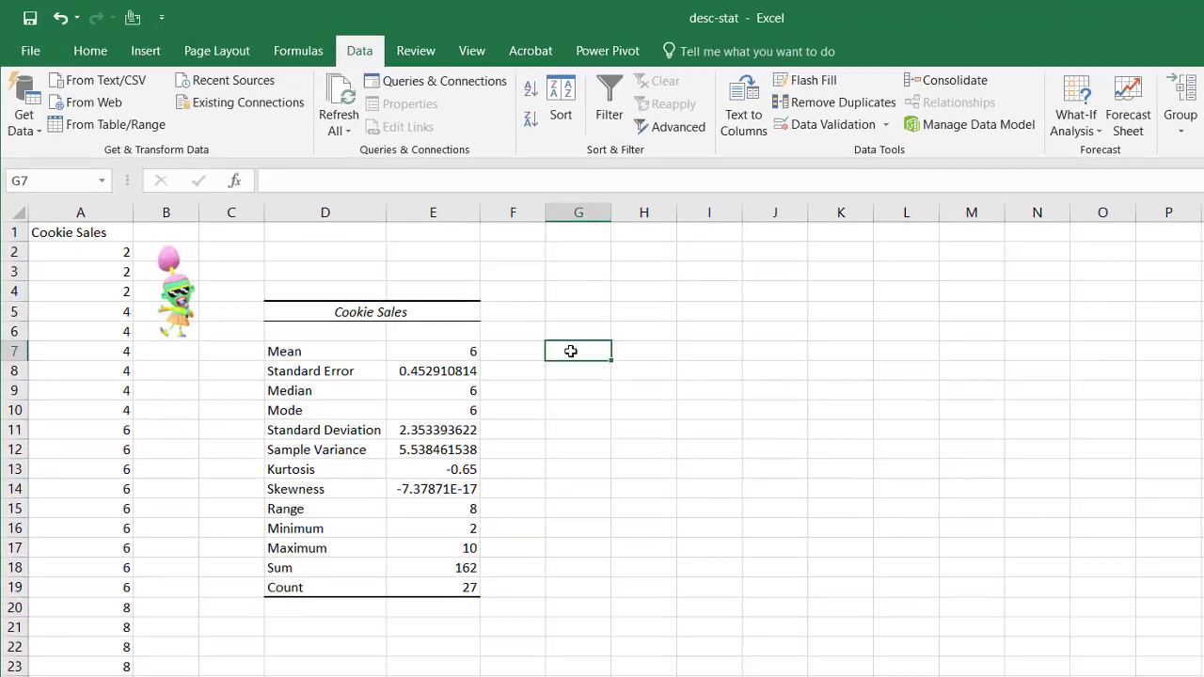
pyautogui.write('=')
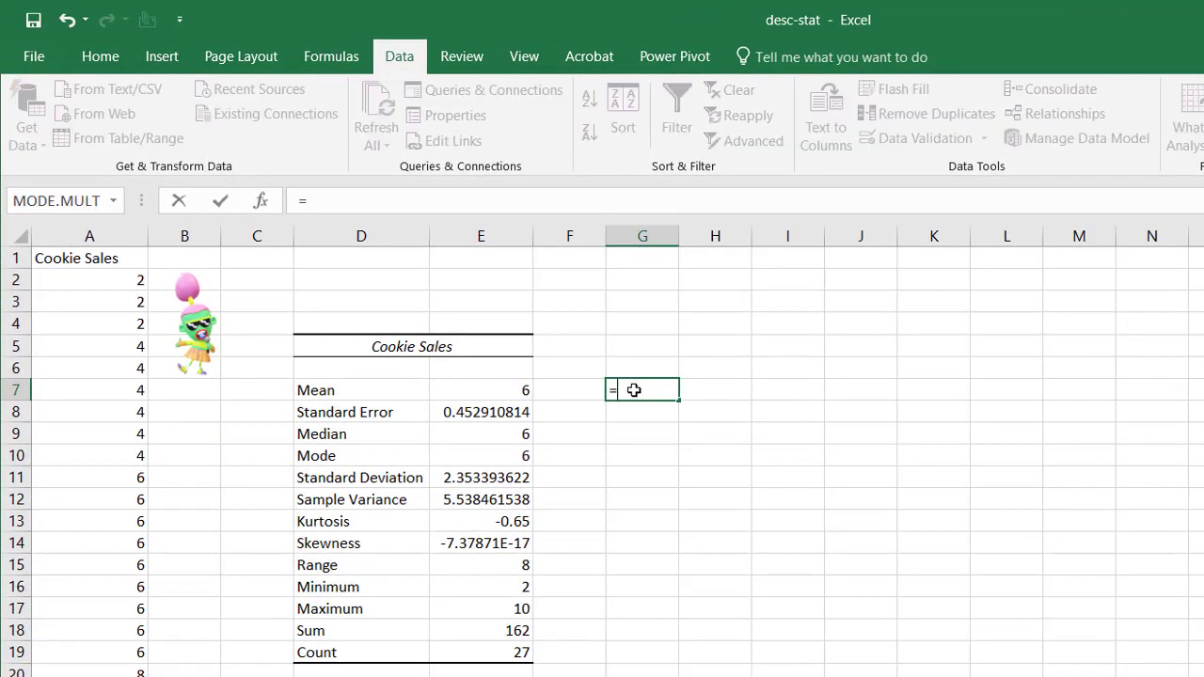
pyautogui.write('aver')
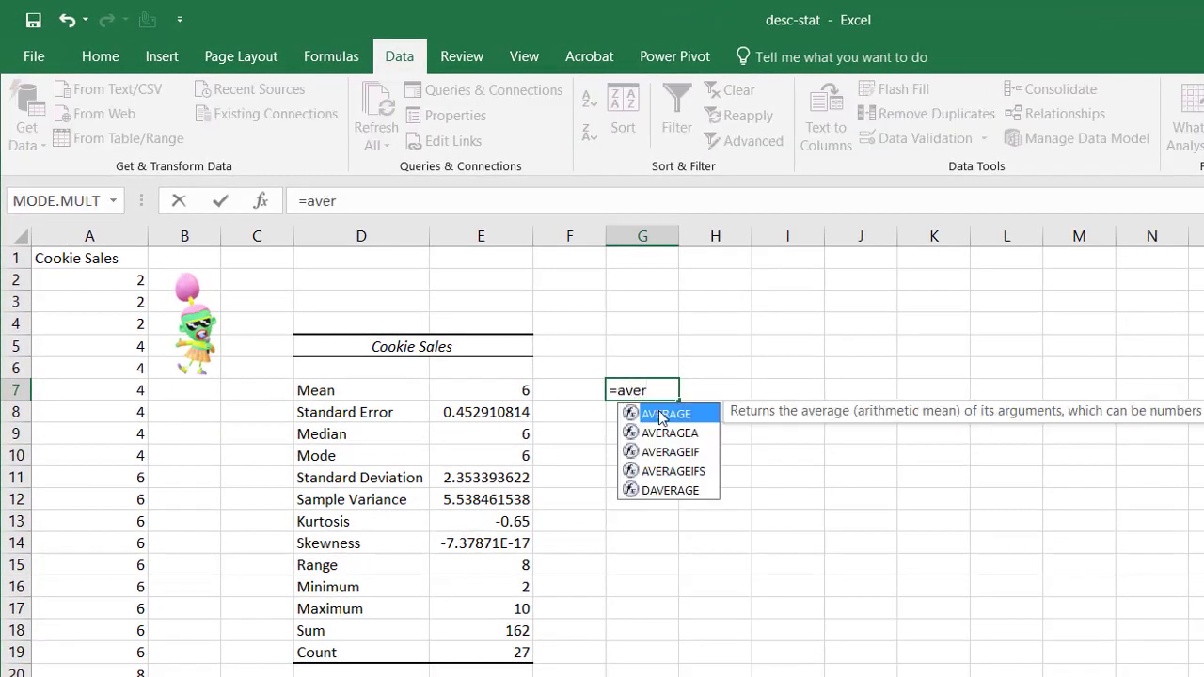
pyautogui.doubleClick(663, 415)
pyautogui.moveTo(94, 280); pyautogui.dragTo(89, 673)
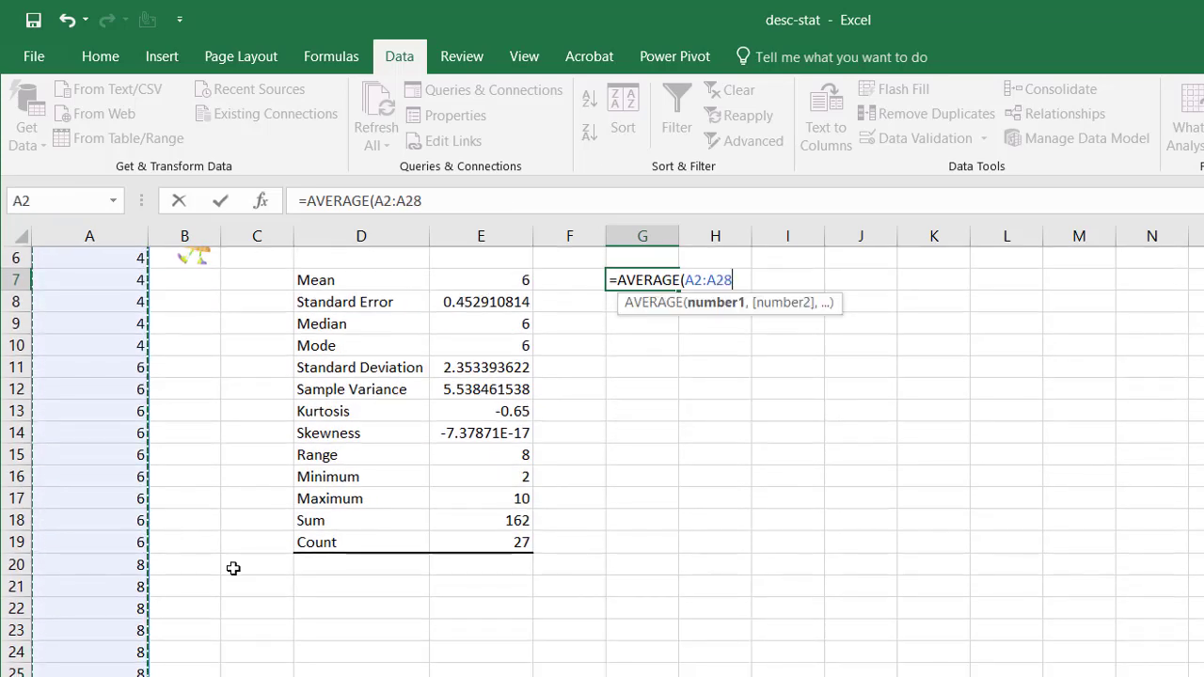
pyautogui.write(')')
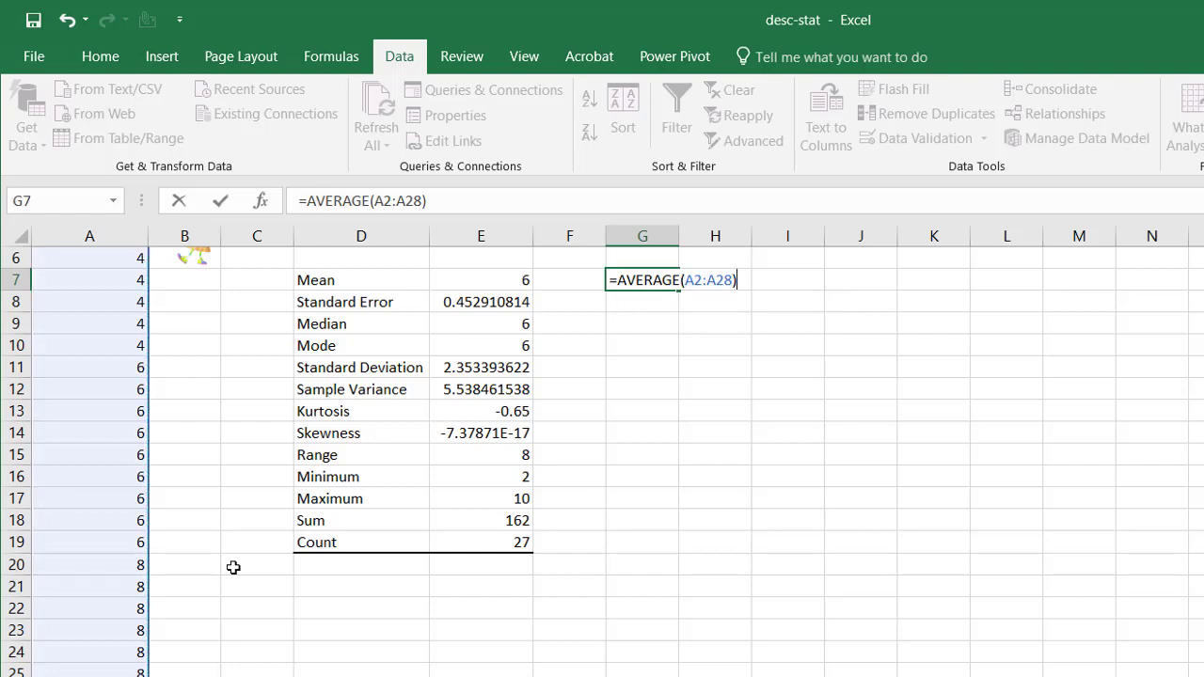
pyautogui.press('Return')
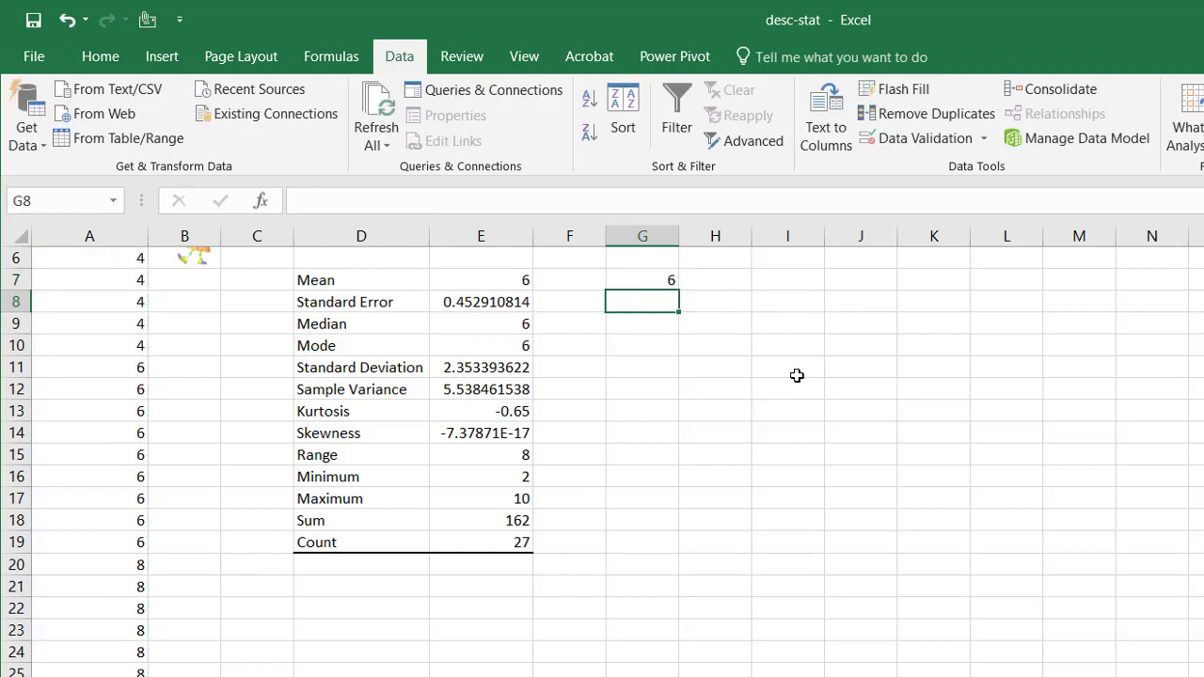
# Display the mean's formula as text in H7 with the FORMULATEXT function referencing G7.
pyautogui.scroll(2, 797, 374)
pyautogui.click(636, 387)
pyautogui.click(724, 395)
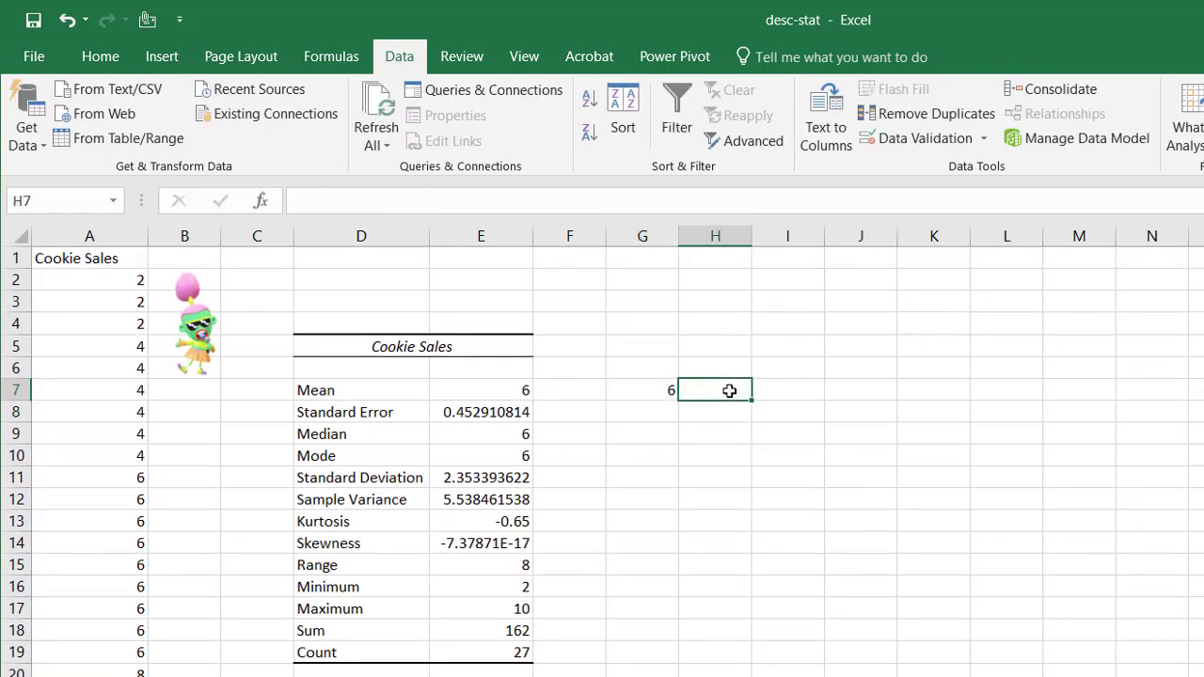
pyautogui.write('=for')
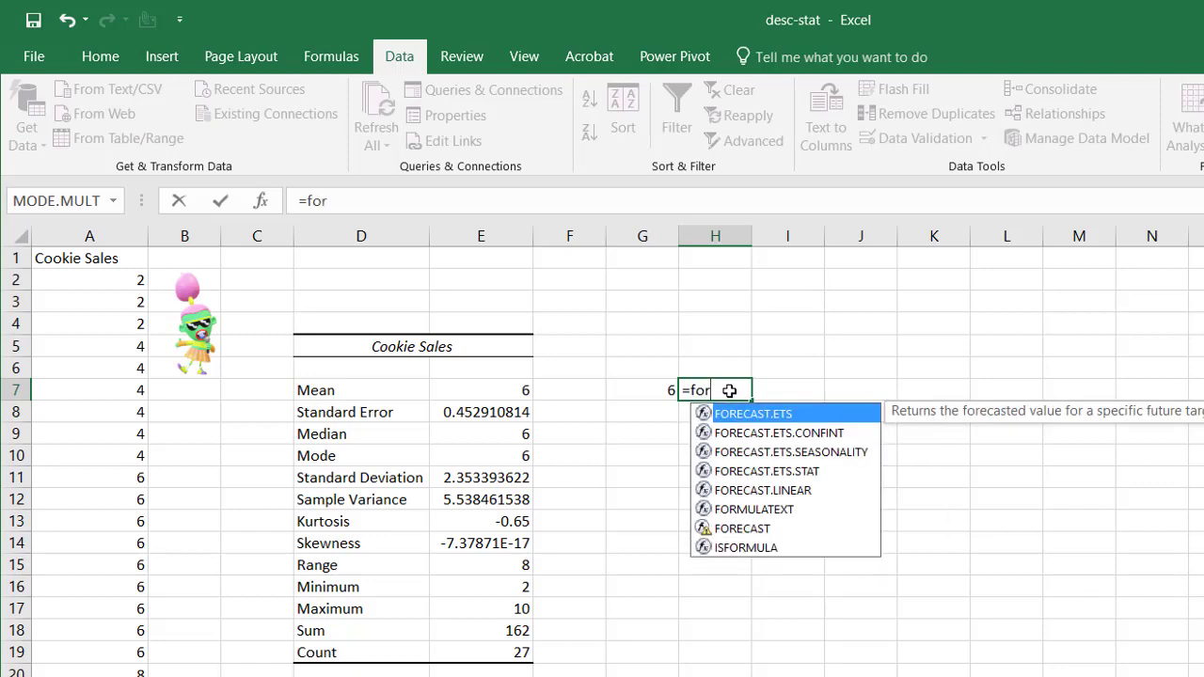
pyautogui.write('m')
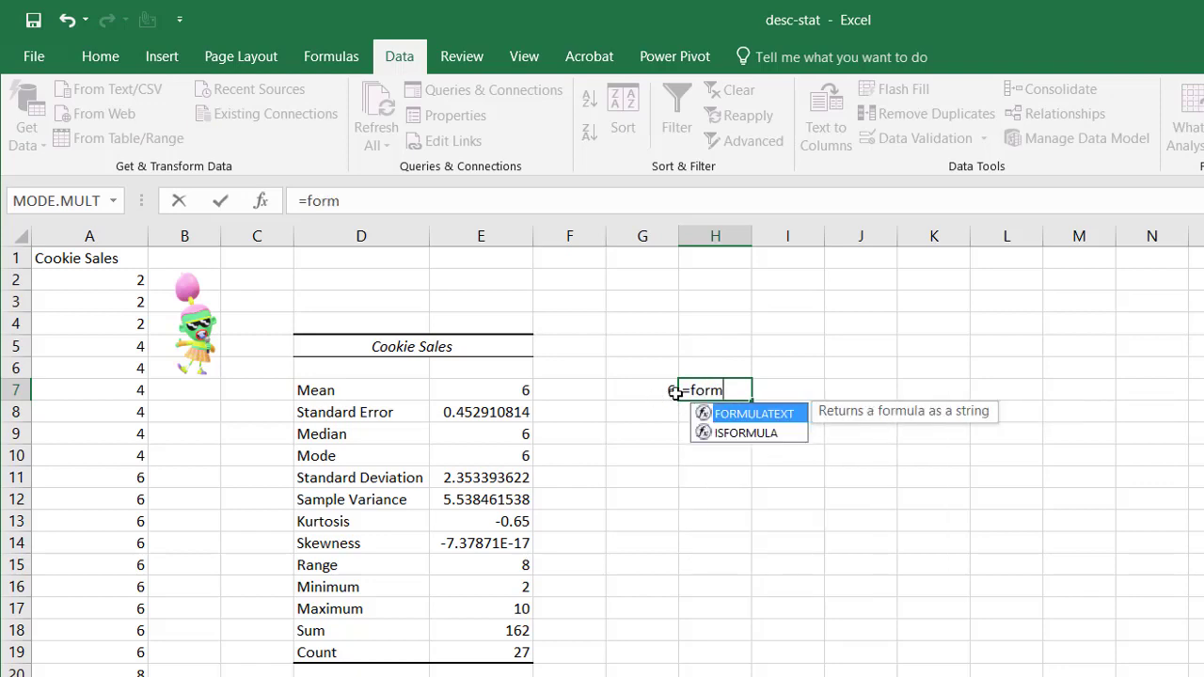
pyautogui.doubleClick(764, 418)
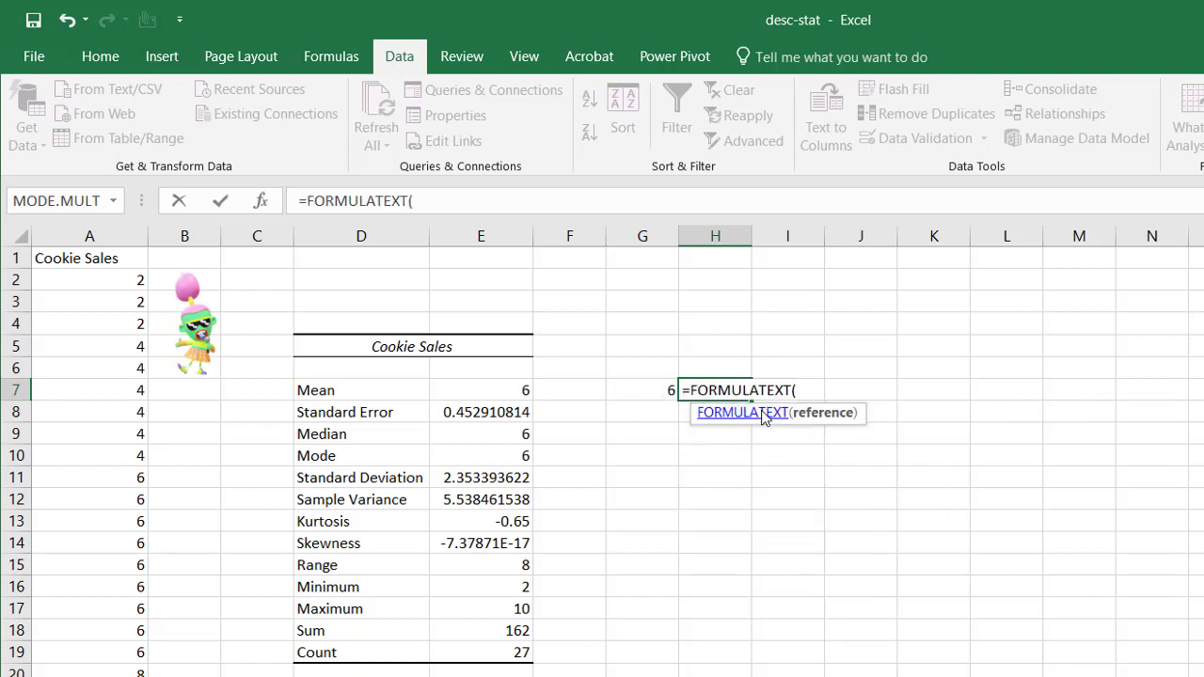
pyautogui.click(645, 395)
pyautogui.press('Return')
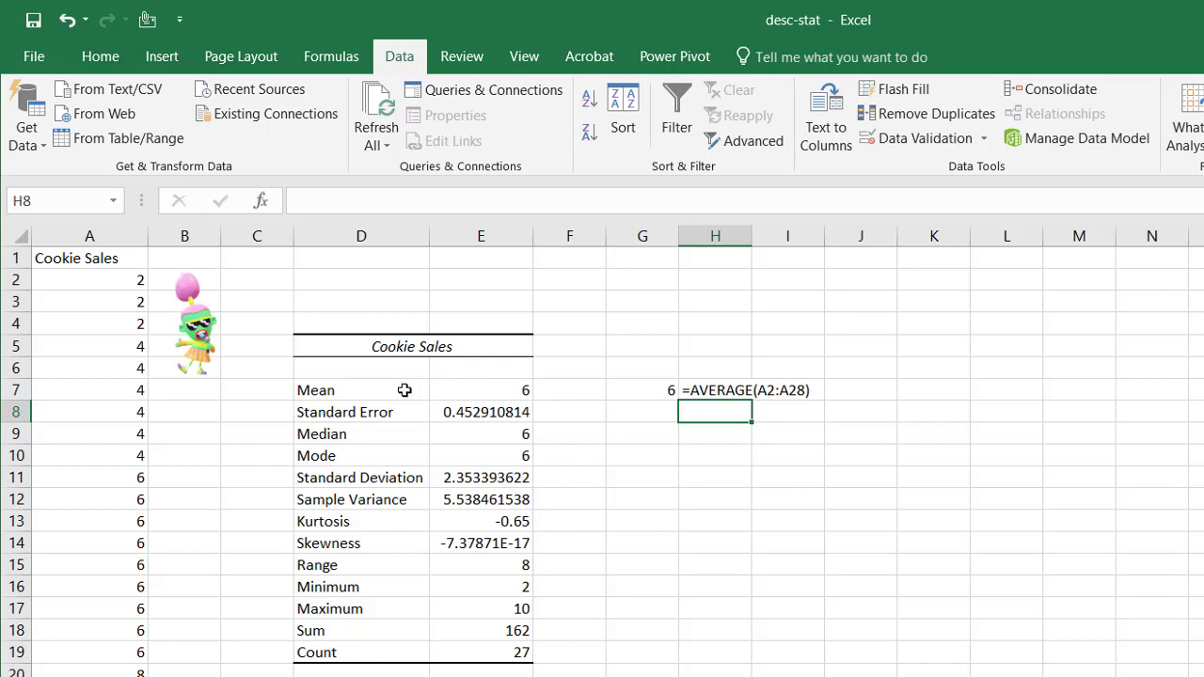
# Calculate the median of the cookie sales in G9 with =MEDIAN(A2:A28) and compare it with the summary table's median.
pyautogui.click(389, 438)
pyautogui.click(374, 453)
pyautogui.click(647, 429)
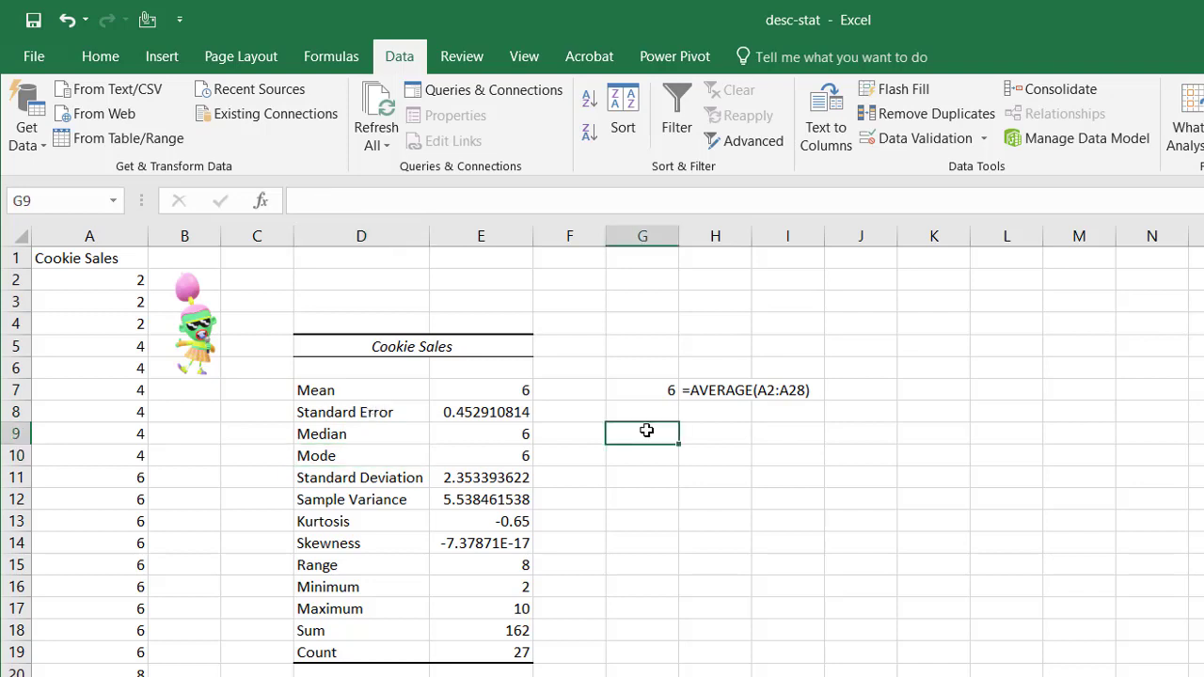
pyautogui.write('=medi')
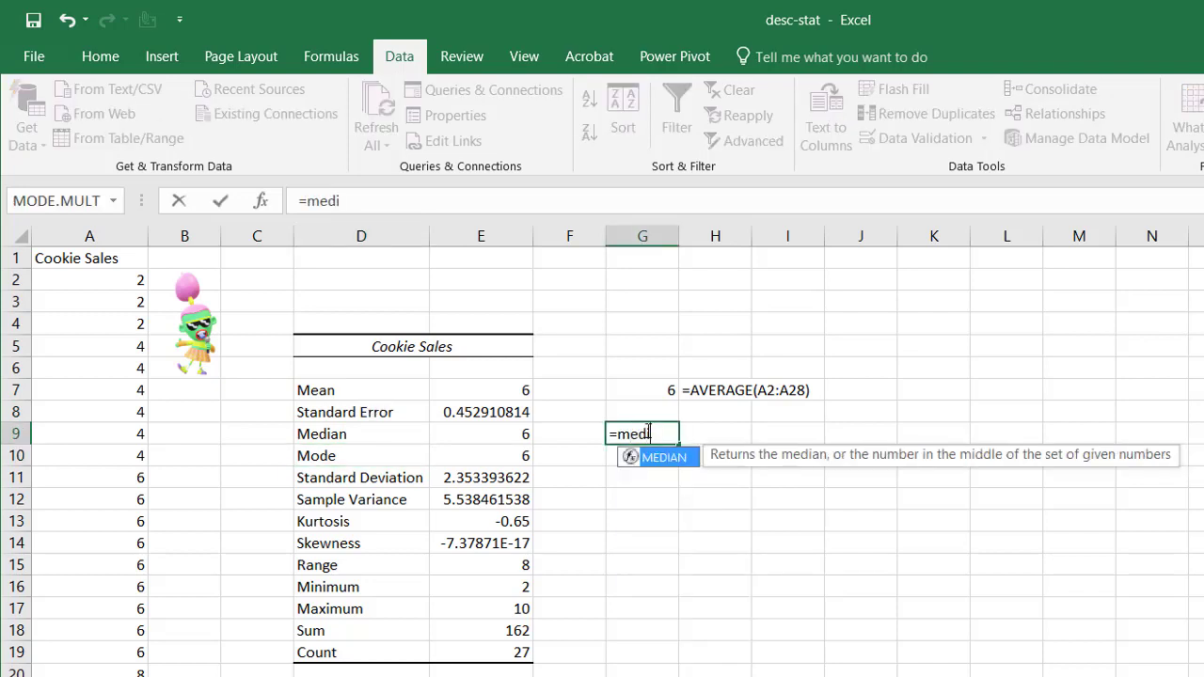
pyautogui.press('Tab')
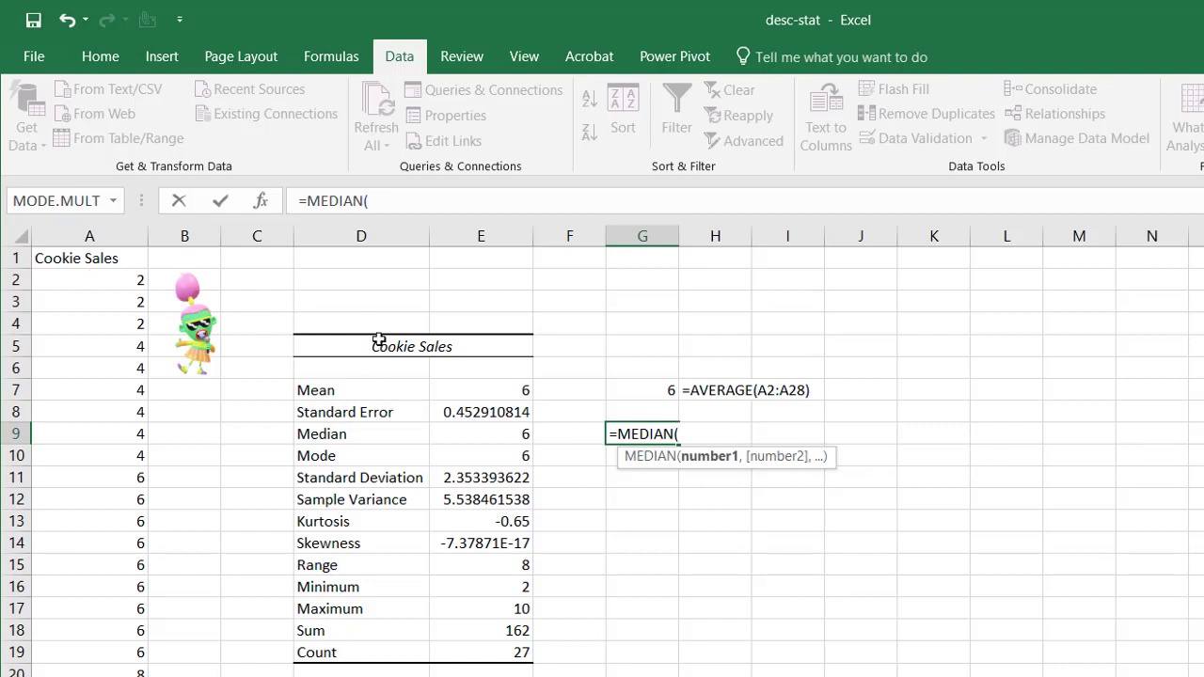
pyautogui.write('a')
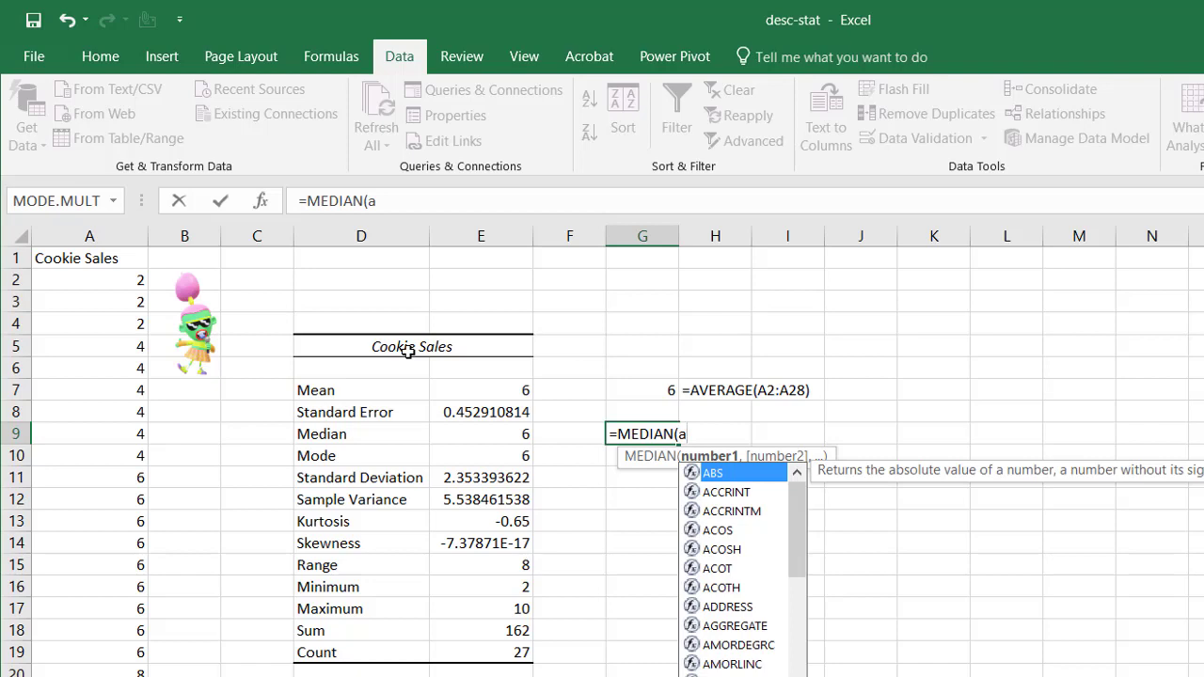
pyautogui.write('2:a2')
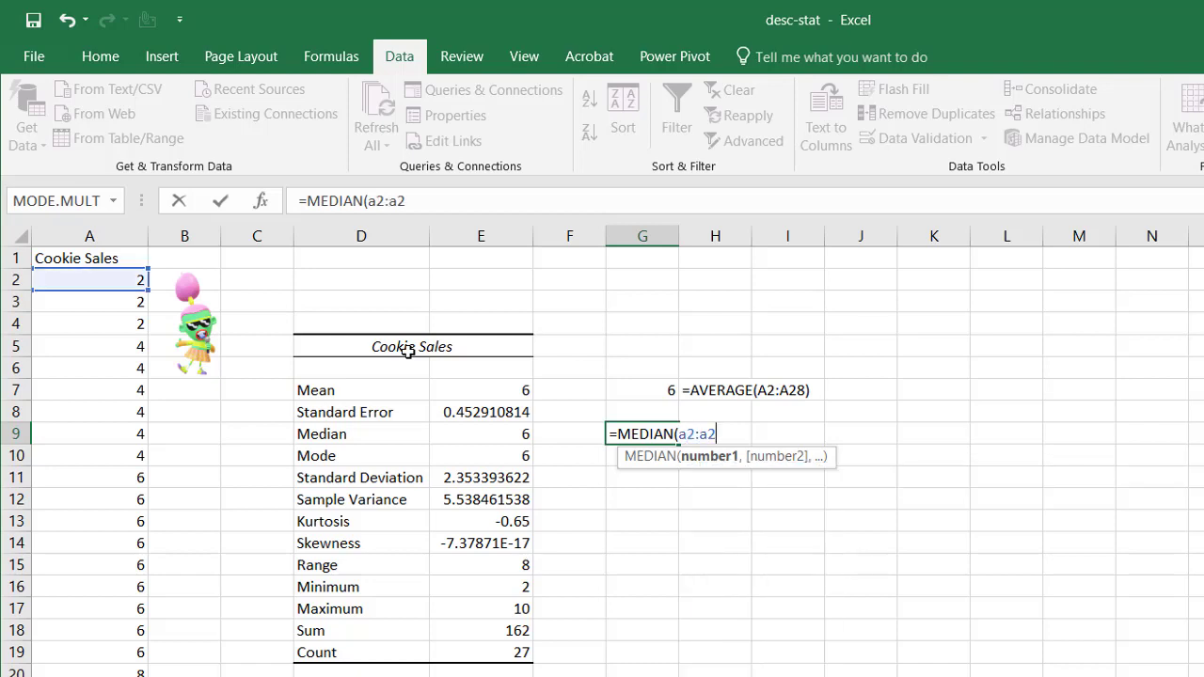
pyautogui.write('8)')
pyautogui.press('Return')
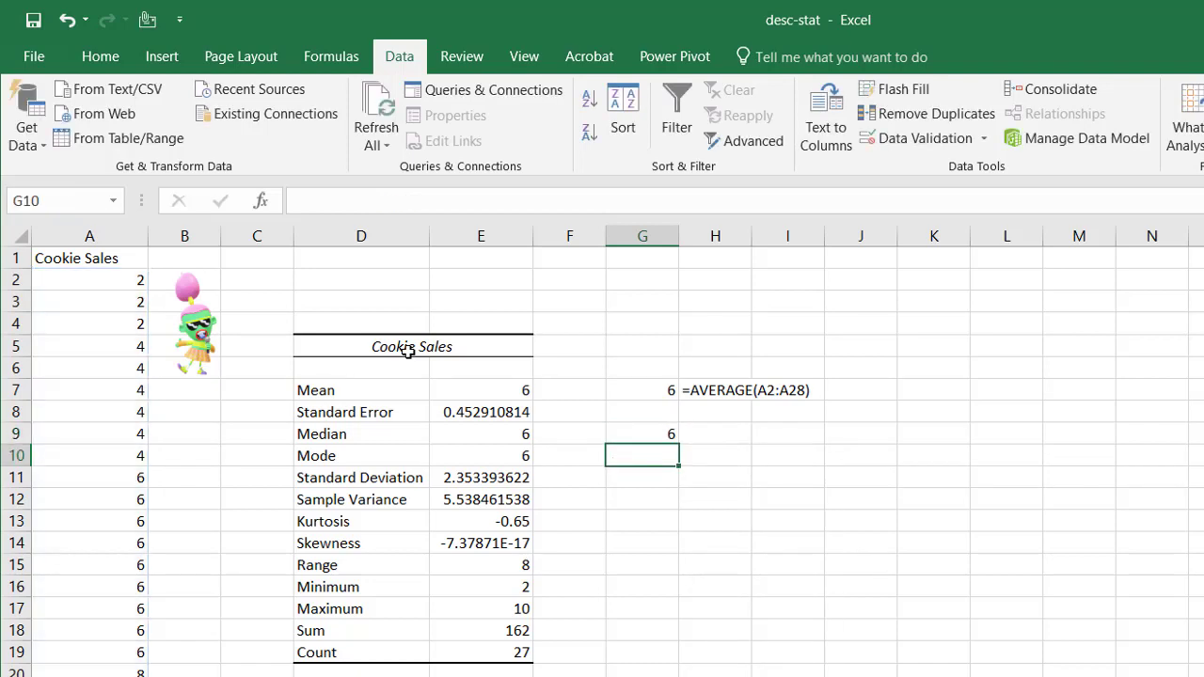
pyautogui.click(521, 434)
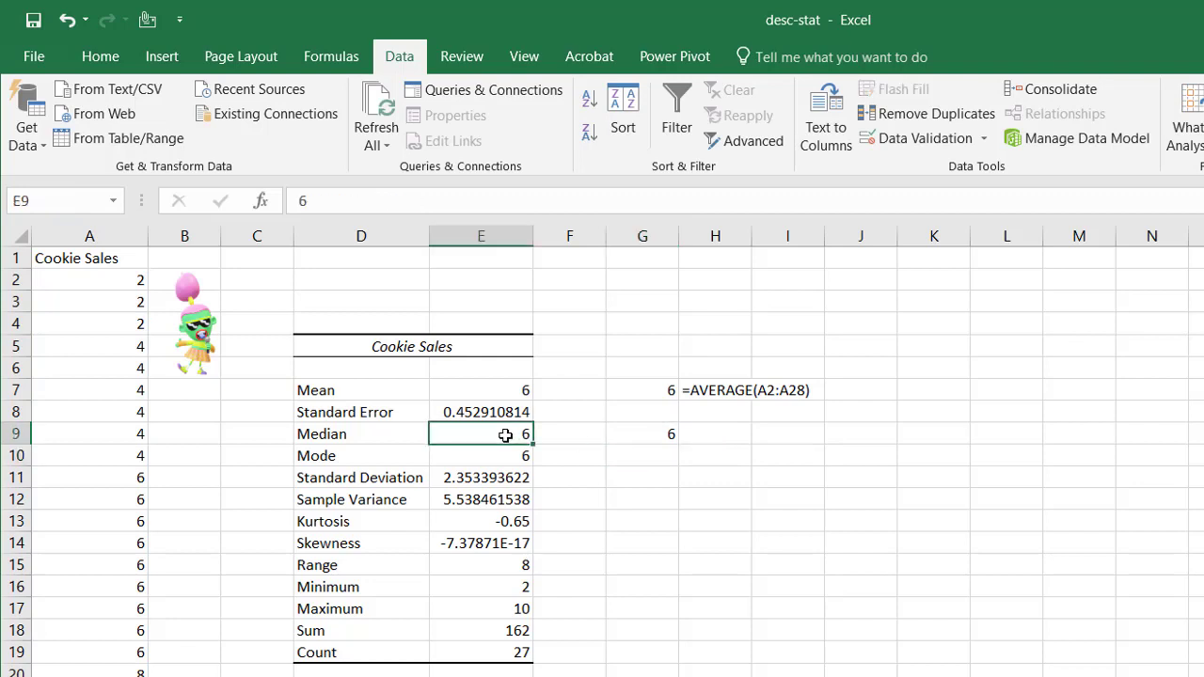
# Fill the FORMULATEXT formula from H7 down through H19.
pyautogui.click(739, 393)
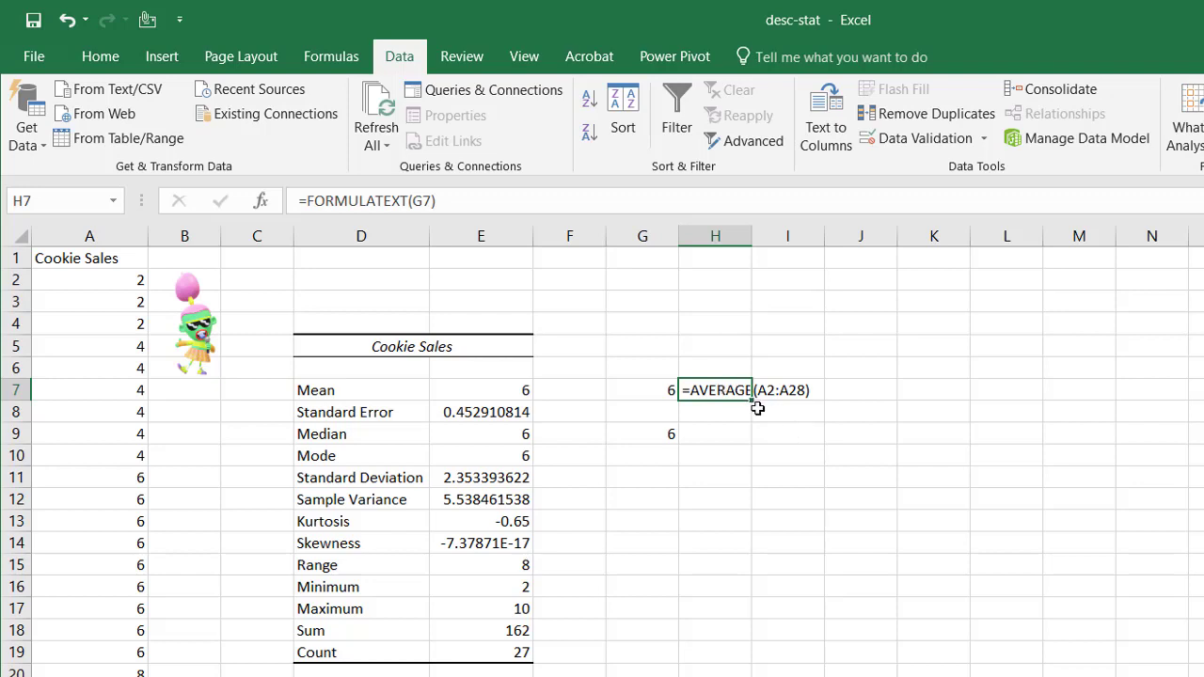
pyautogui.moveTo(752, 399); pyautogui.dragTo(730, 664)
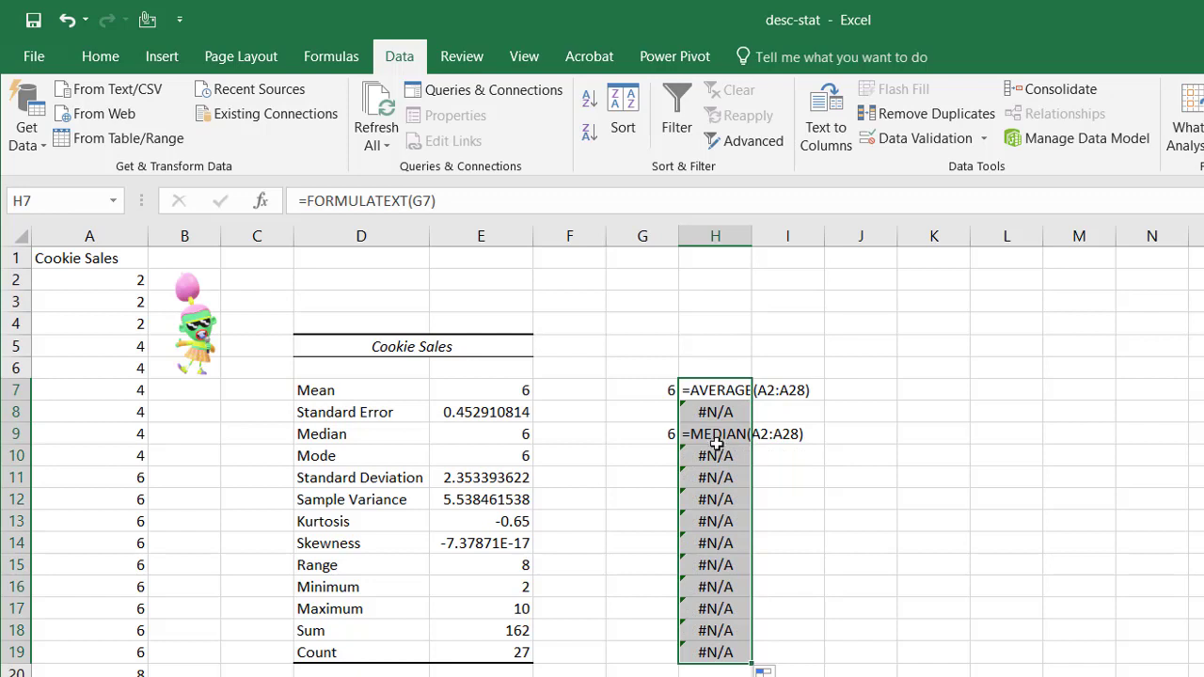
pyautogui.click(716, 434)
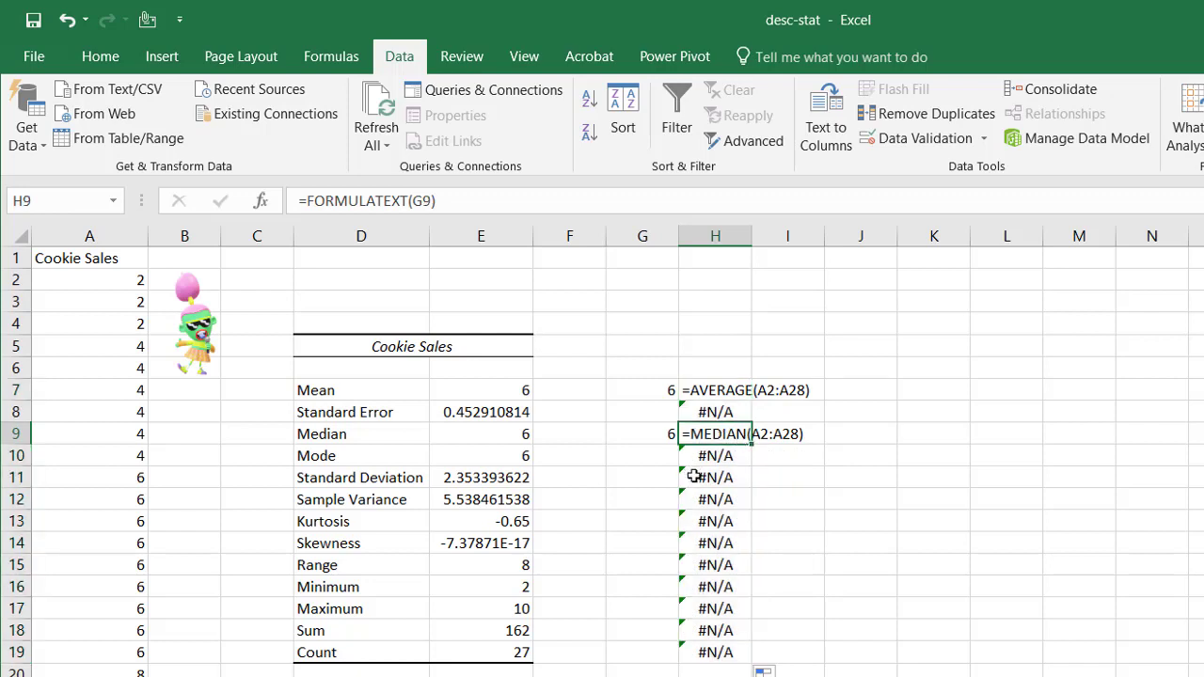
pyautogui.click(846, 516)
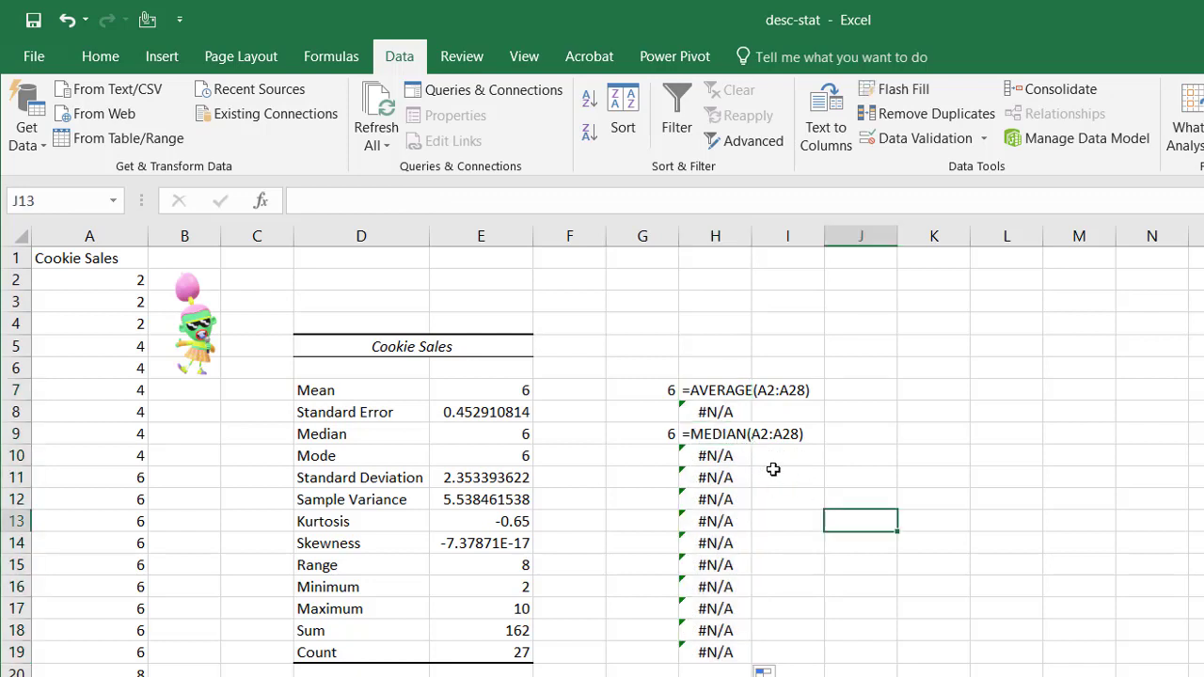
# Calculate the mode of the cookie sales in G10 with =MODE(A2:A28) and compare it with the data in column A.
pyautogui.click(638, 459)
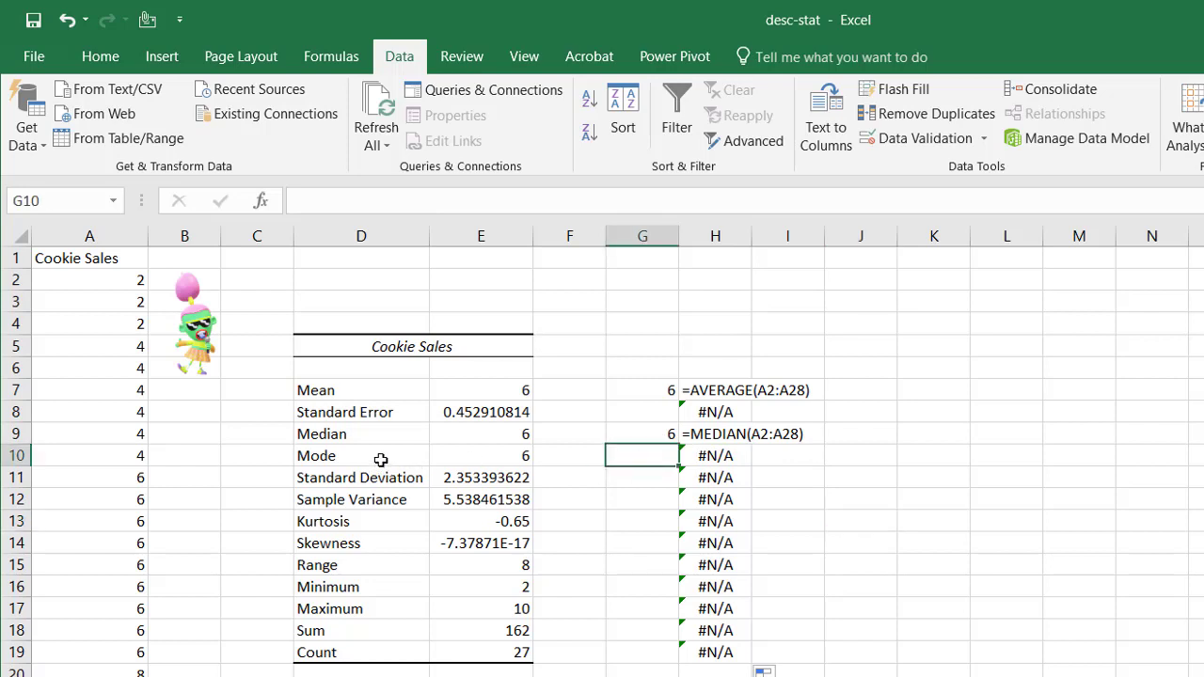
pyautogui.write('=')
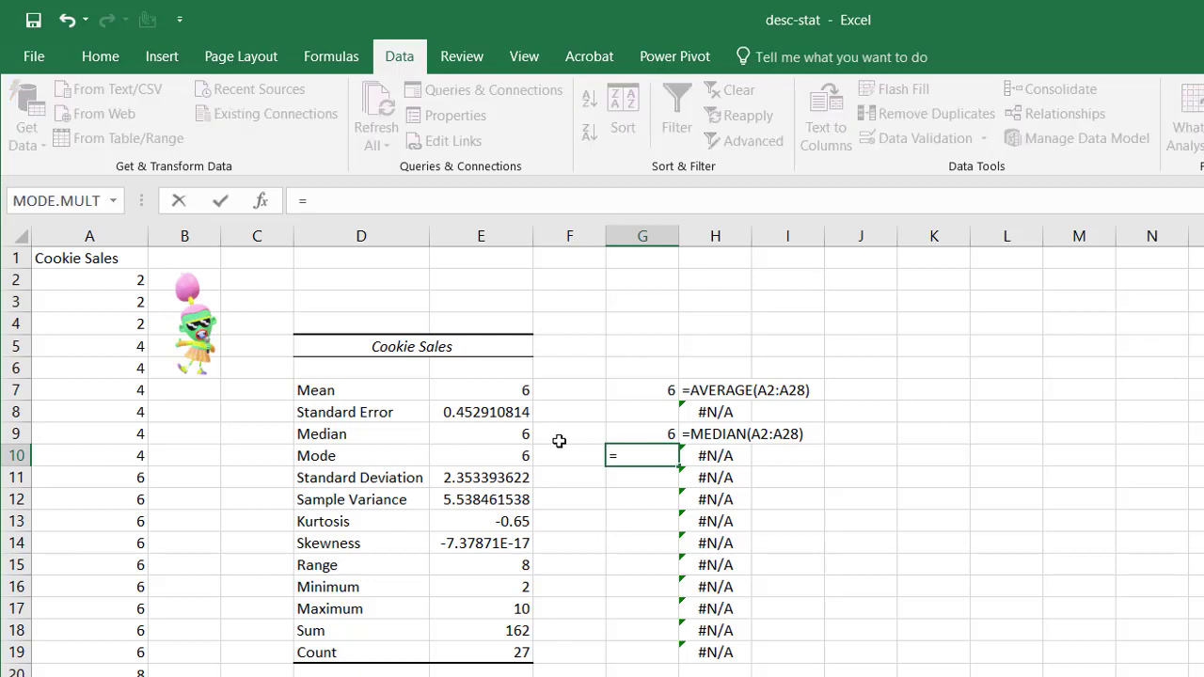
pyautogui.write('mode')
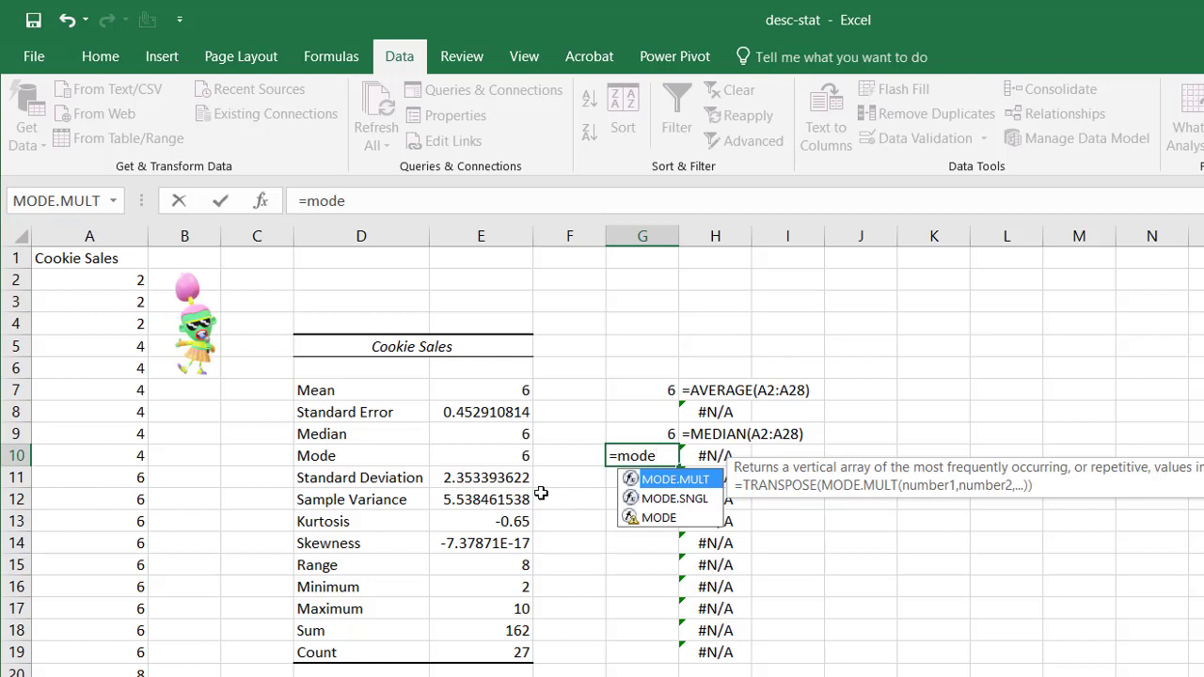
pyautogui.write('(')
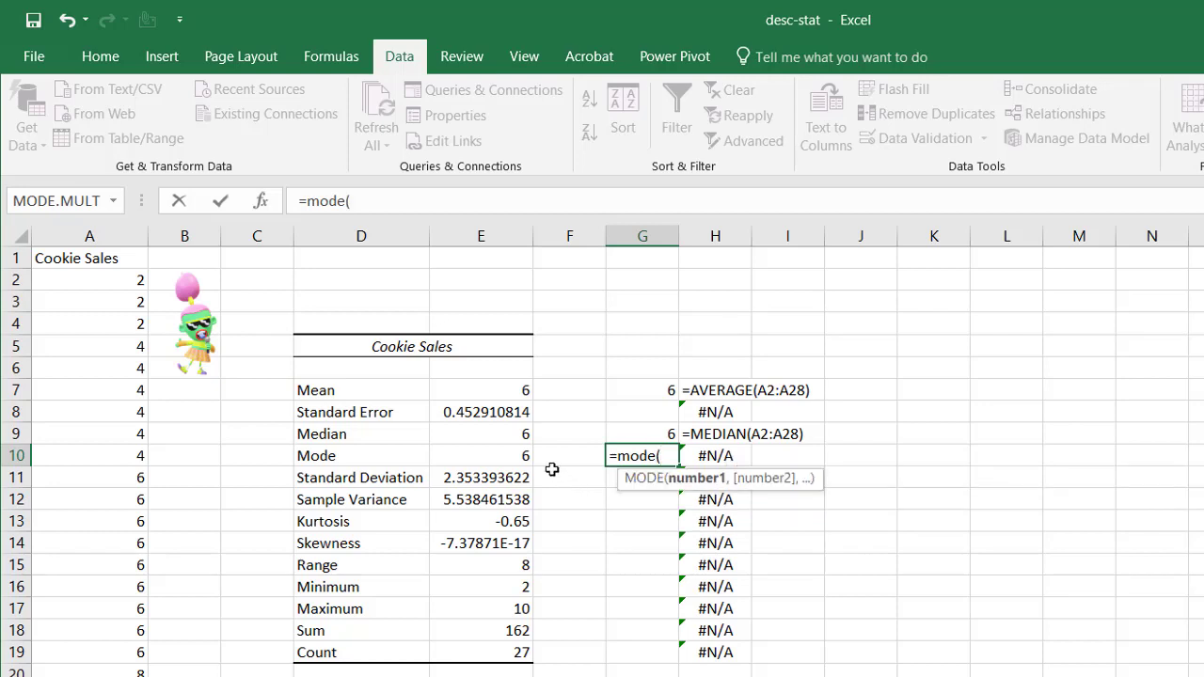
pyautogui.write('a2:')
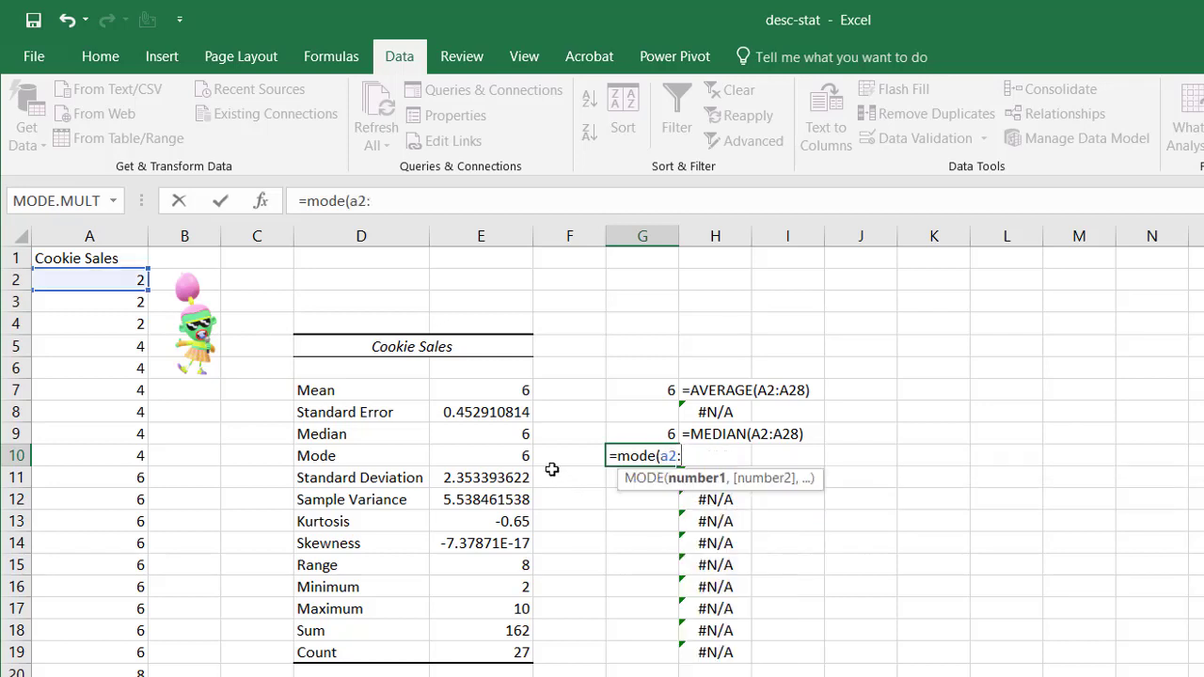
pyautogui.write('a28)')
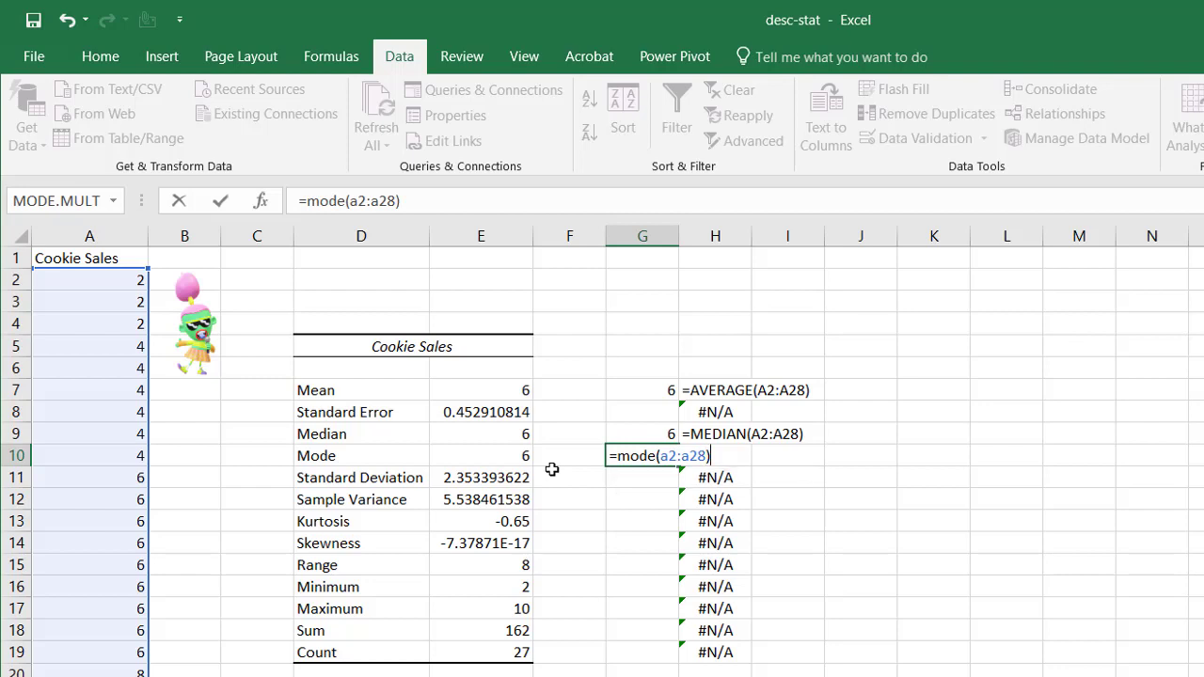
pyautogui.press('Return')
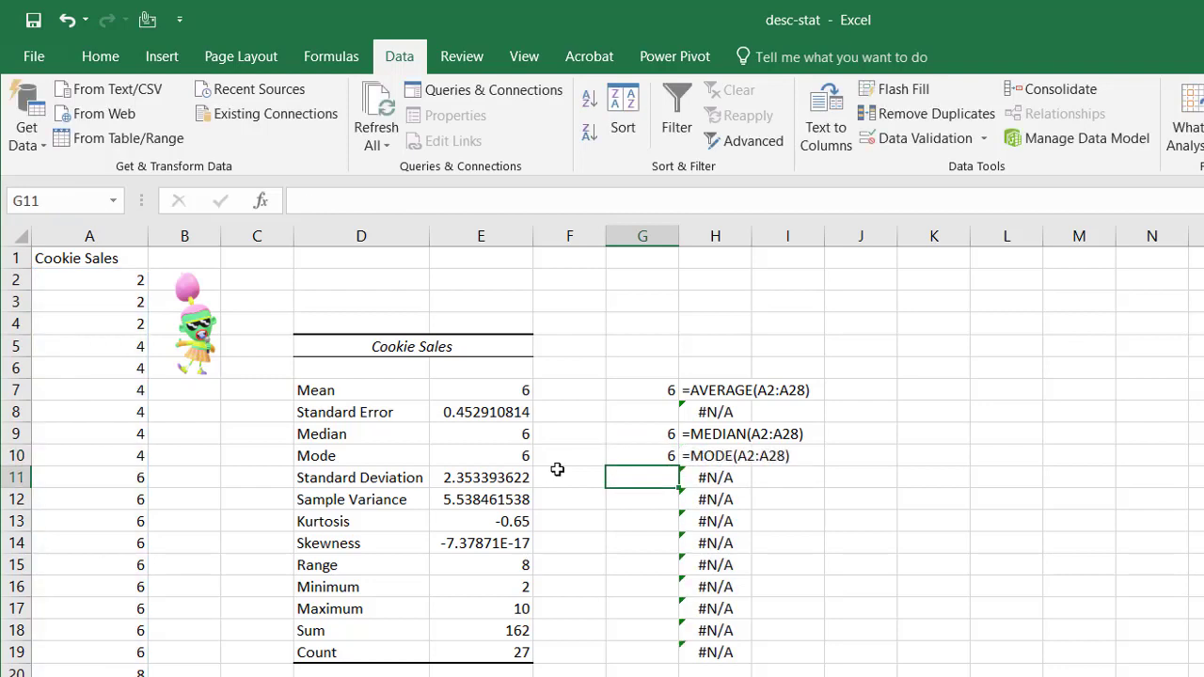
pyautogui.click(659, 455)
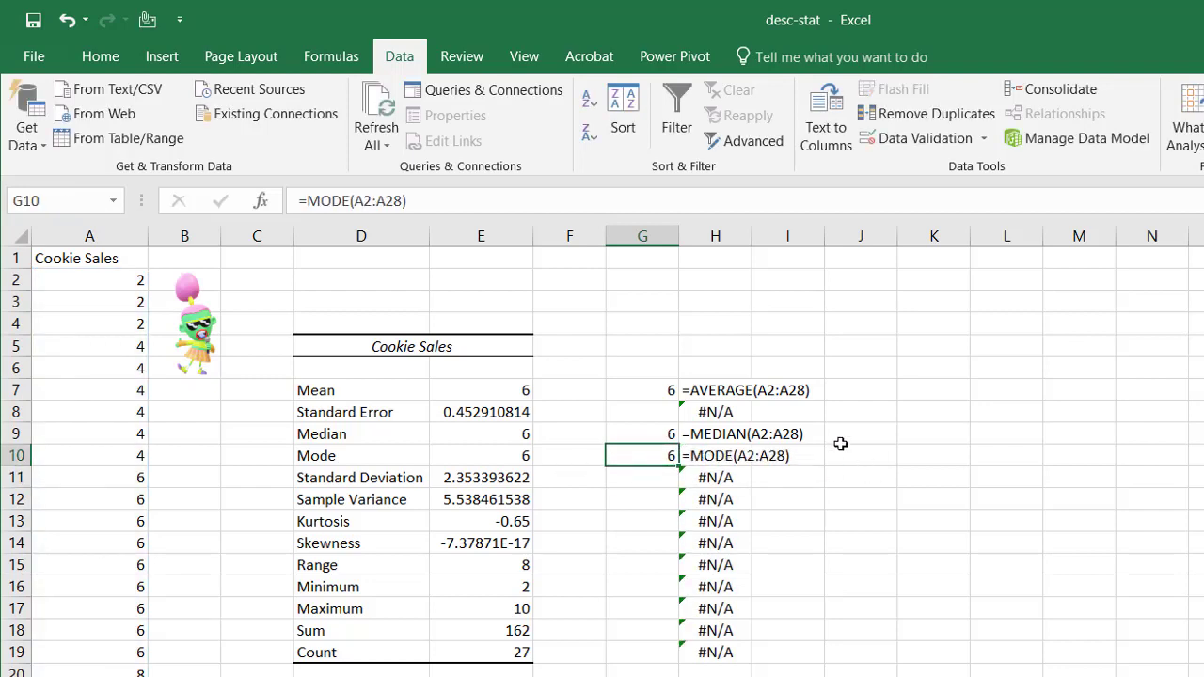
pyautogui.click(940, 457)
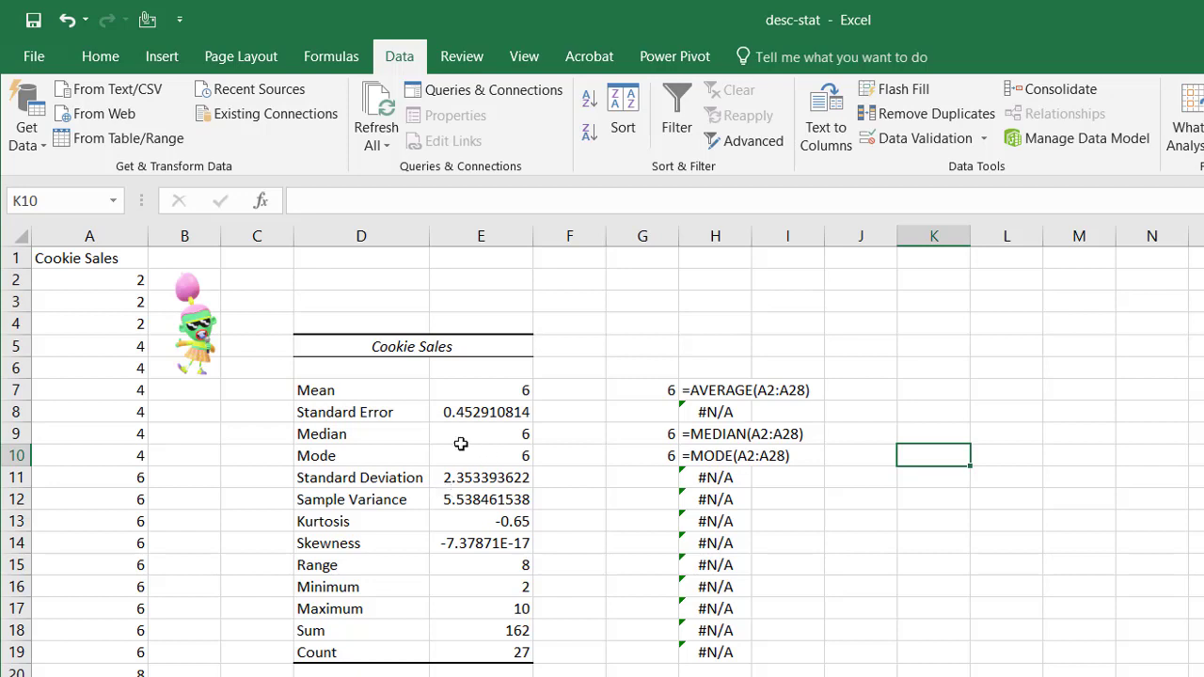
pyautogui.click(98, 518)
pyautogui.click(125, 421)
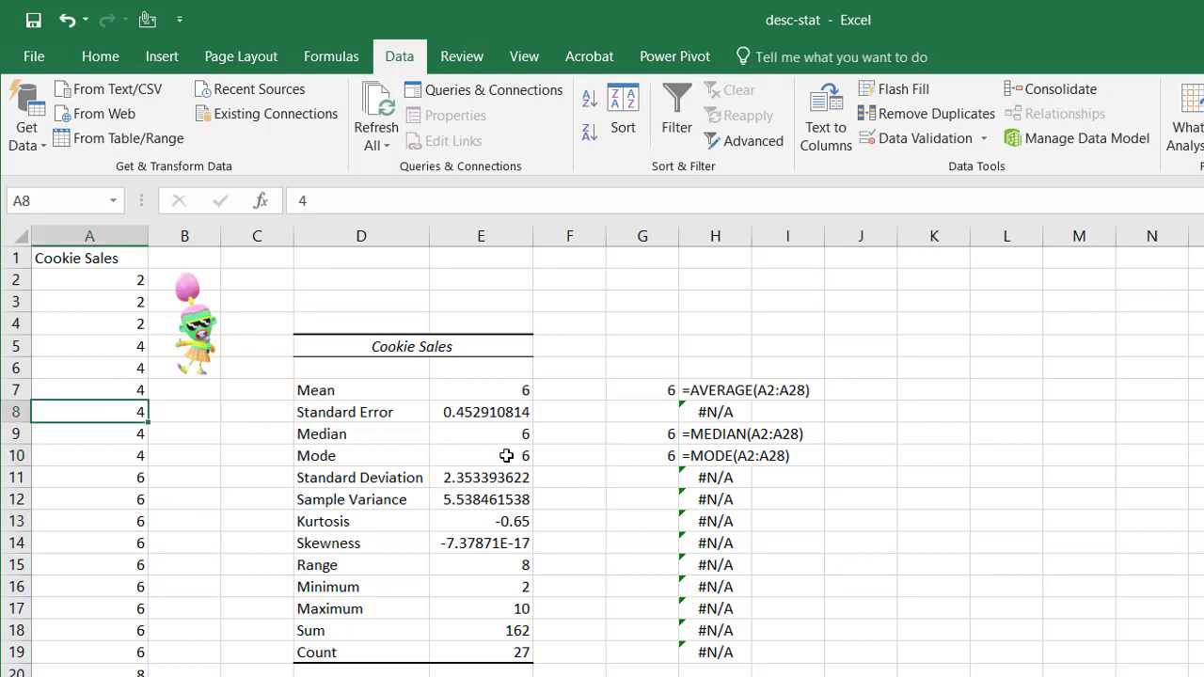
# Change the function in G10 to MODE.SNGL, keeping the range A2:A28.
pyautogui.click(650, 453)
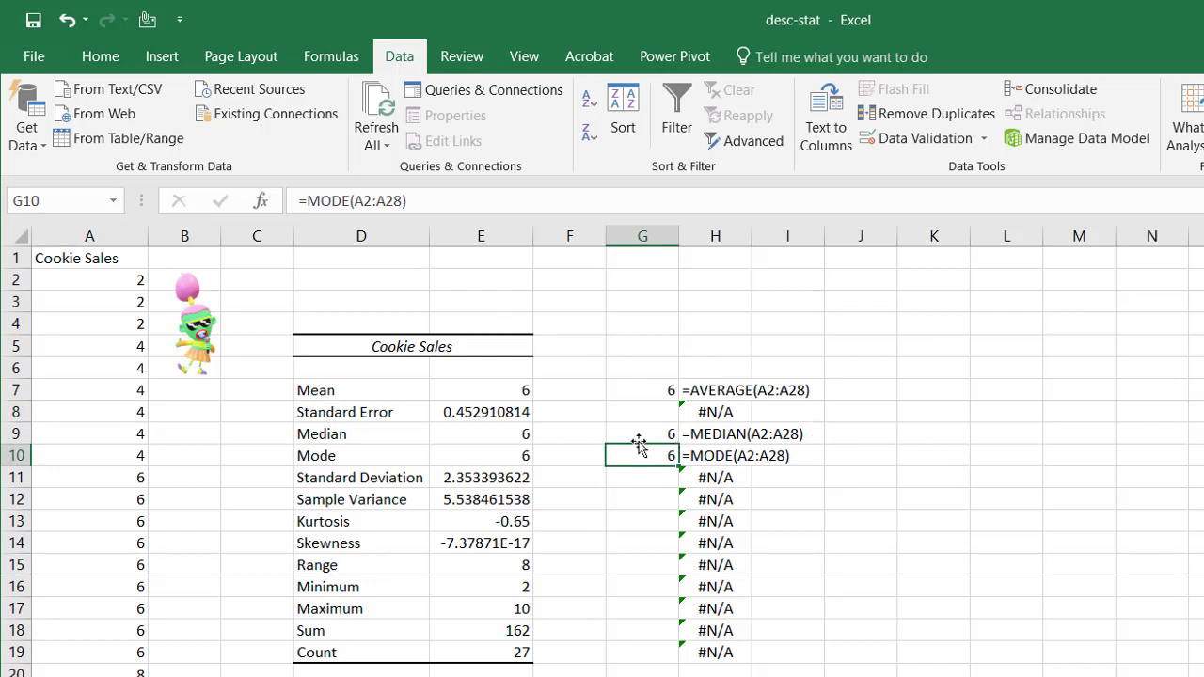
pyautogui.click(350, 201)
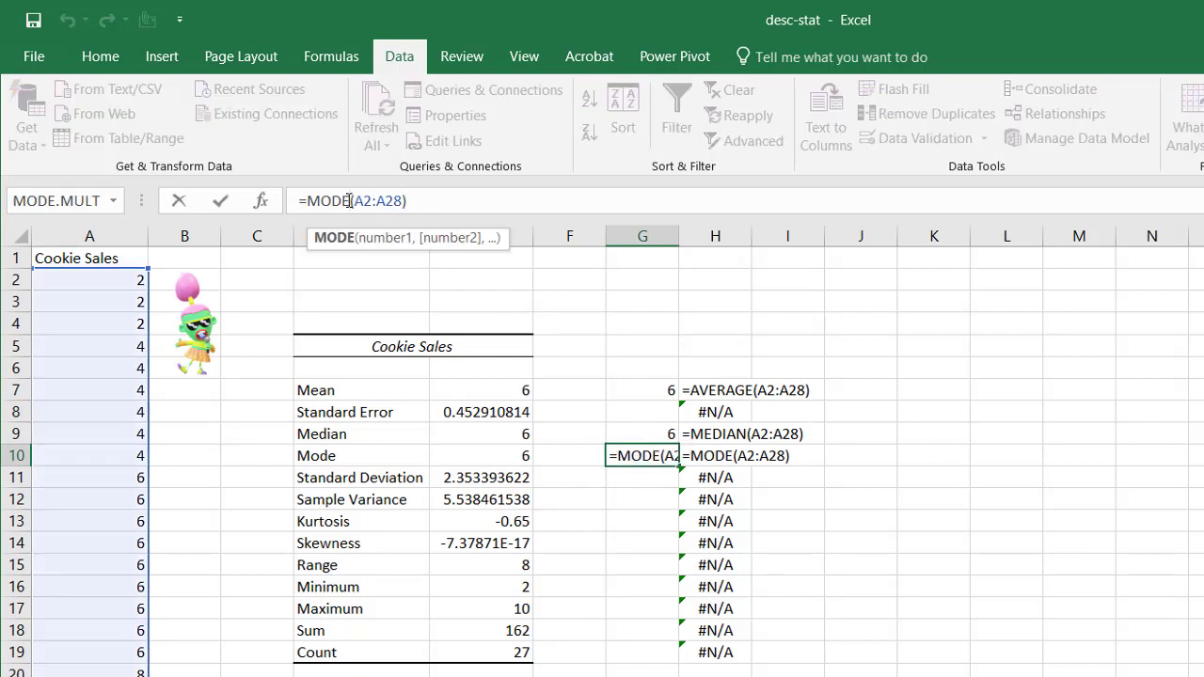
pyautogui.write('.')
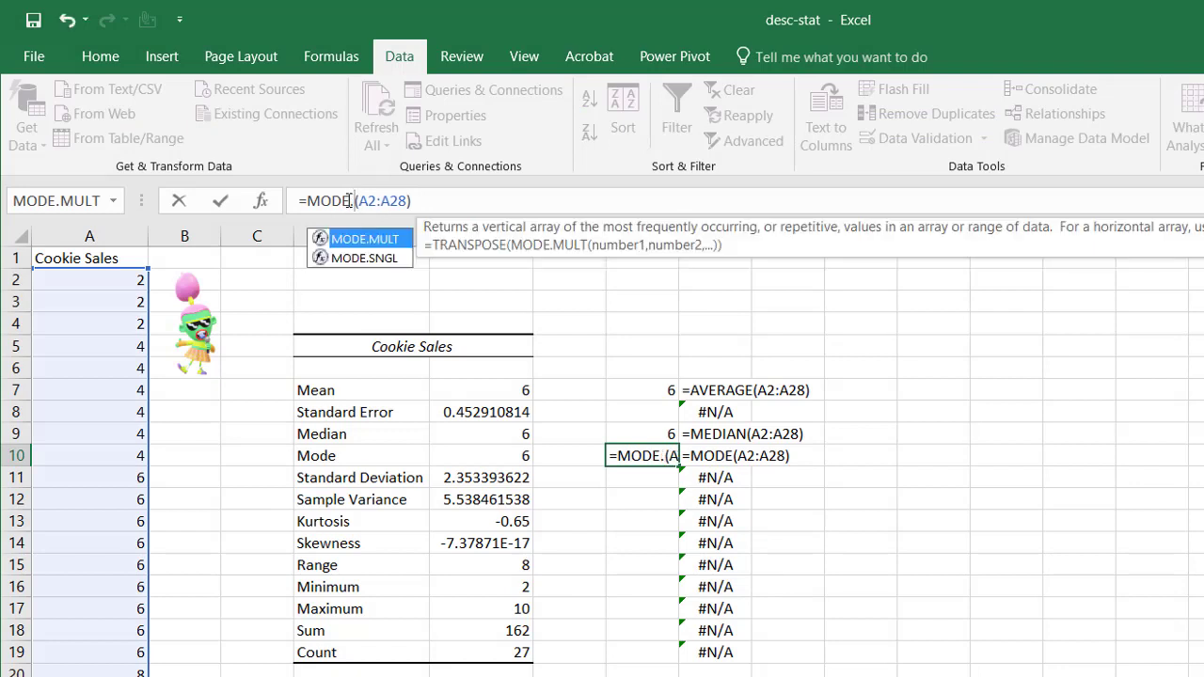
pyautogui.doubleClick(386, 258)
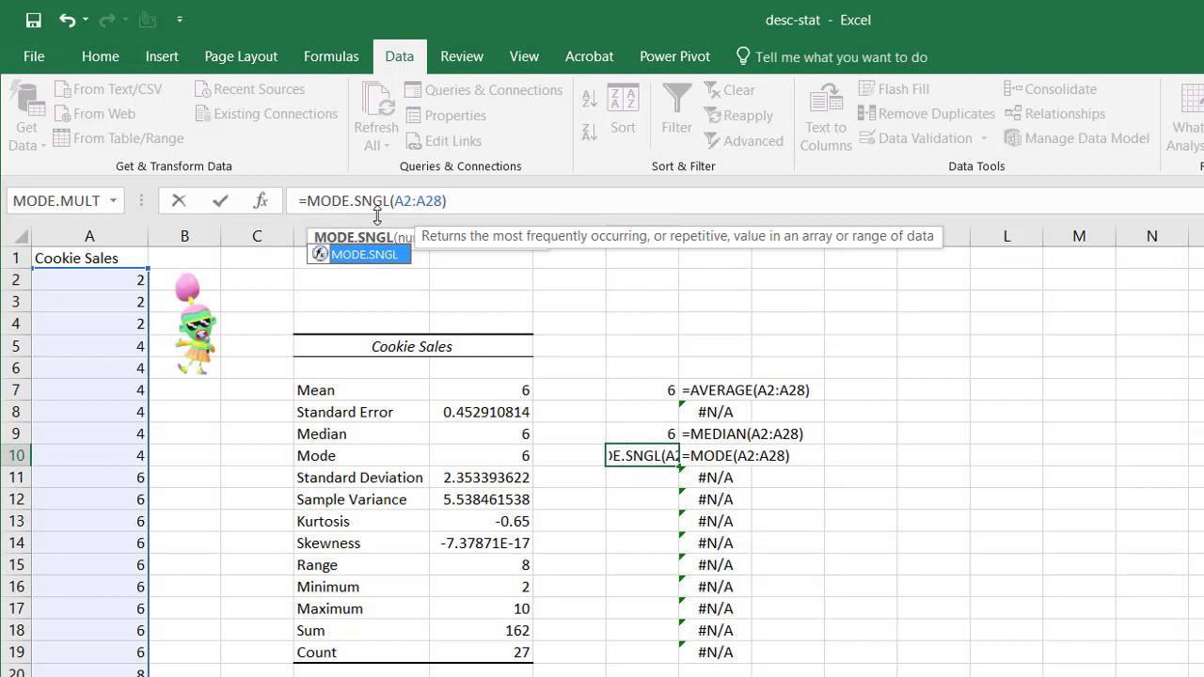
pyautogui.press('Return')
pyautogui.click(630, 453)
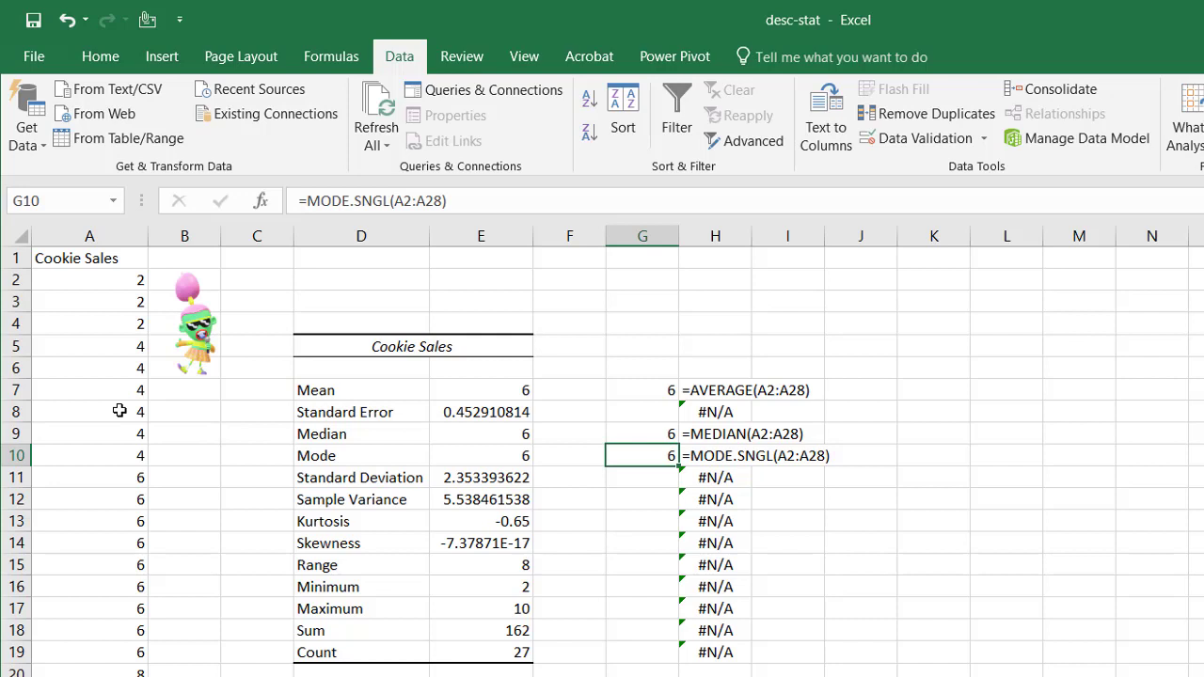
# Enter the sample values 2, 2, 4, 4, 4 and 6 down column L in L9:L14.
pyautogui.click(955, 430)
pyautogui.click(1003, 433)
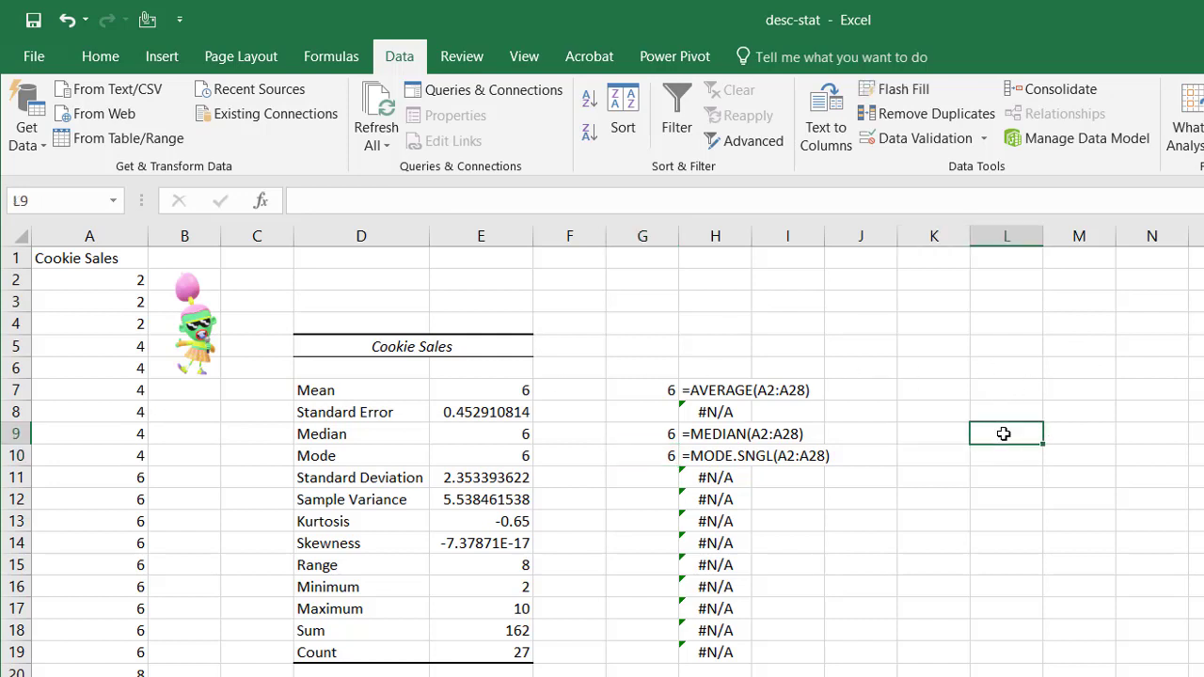
pyautogui.write('2')
pyautogui.press('Return')
pyautogui.write('2')
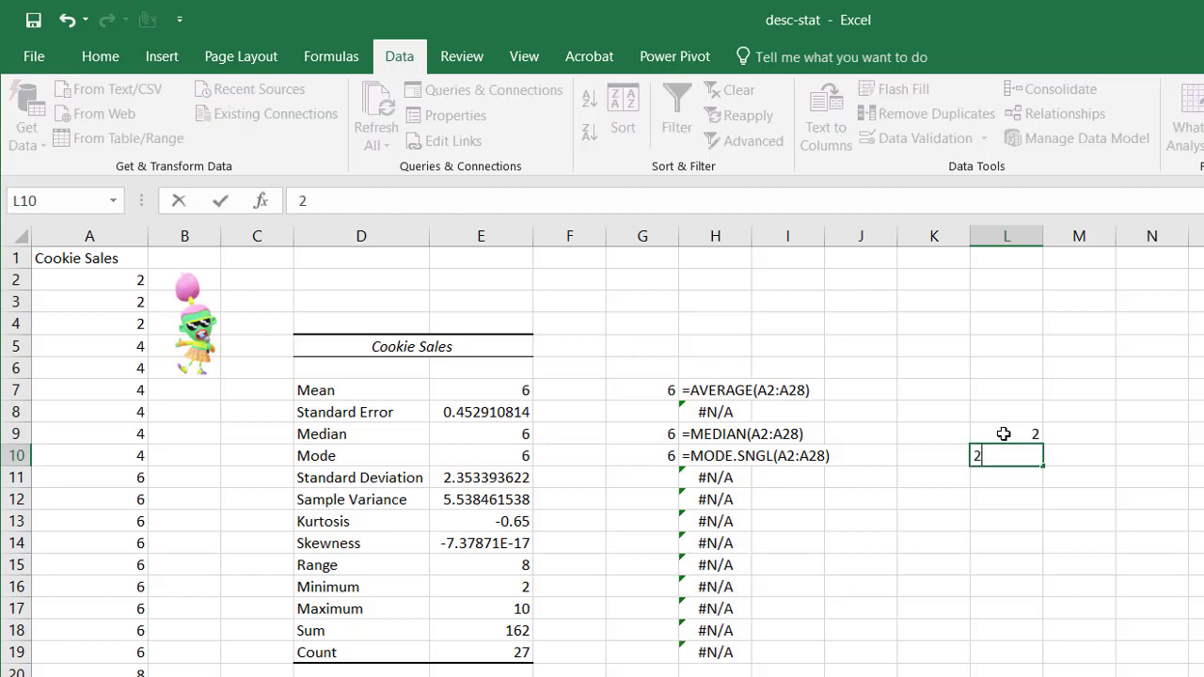
pyautogui.press('Return')
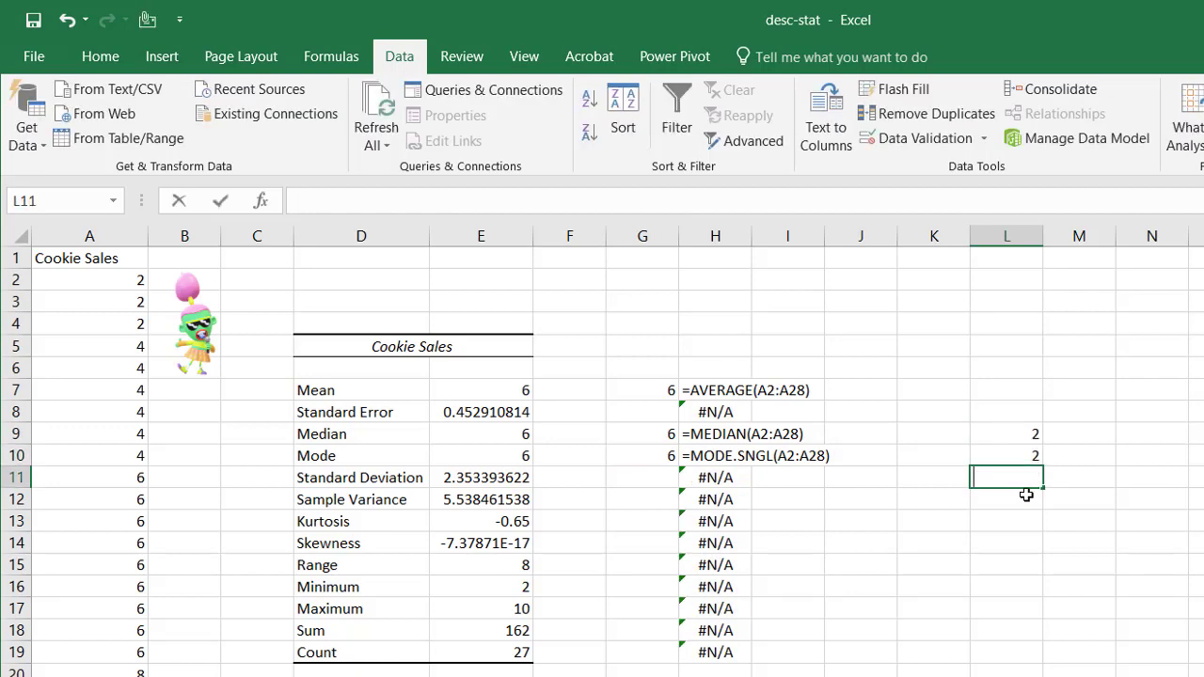
pyautogui.write('4')
pyautogui.press('Return')
pyautogui.write('4')
pyautogui.press('Return')
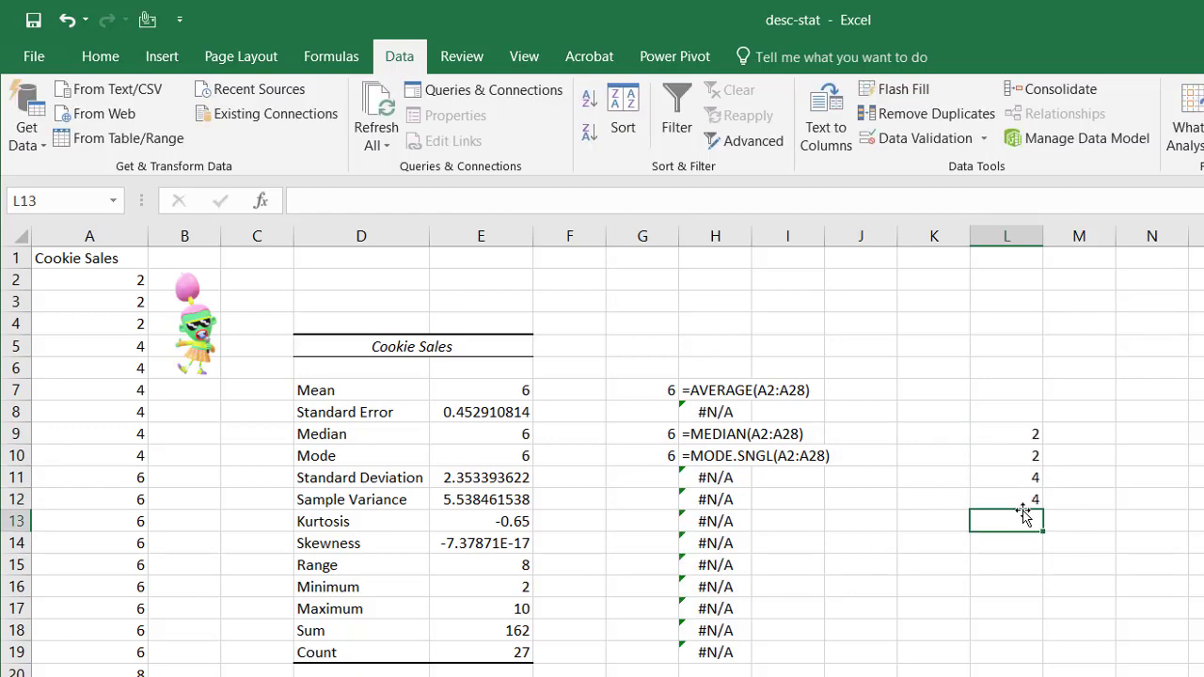
pyautogui.write('6')
pyautogui.press('BackSpace')
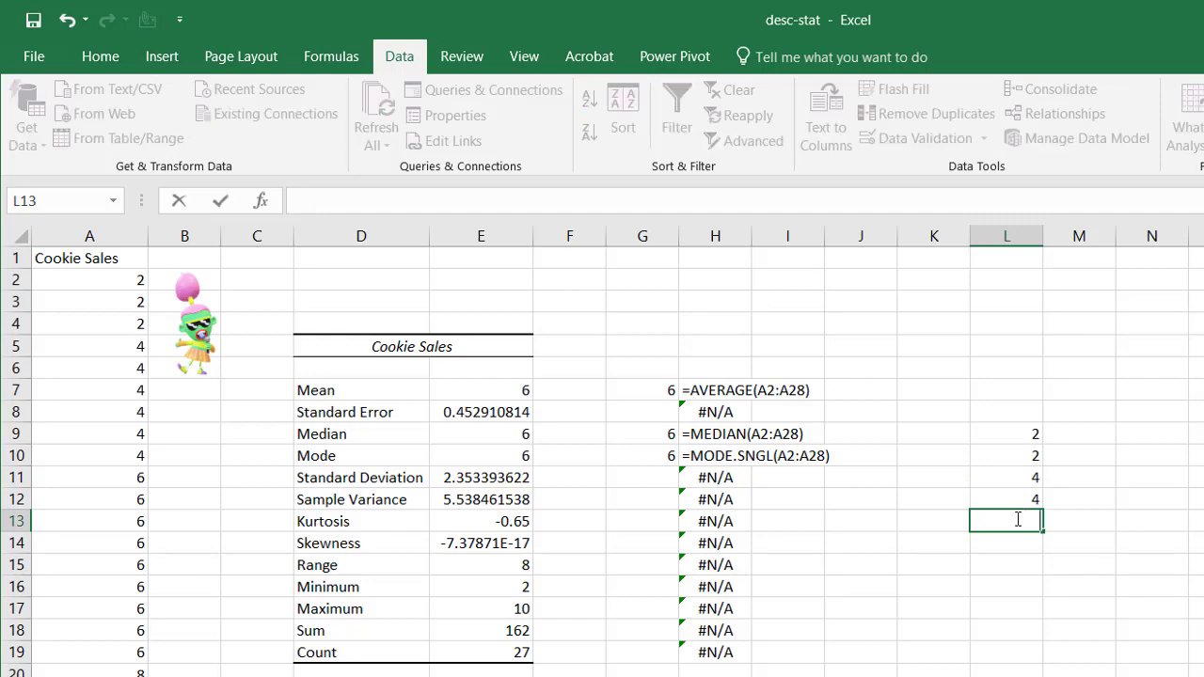
pyautogui.press('Return')
pyautogui.write('6')
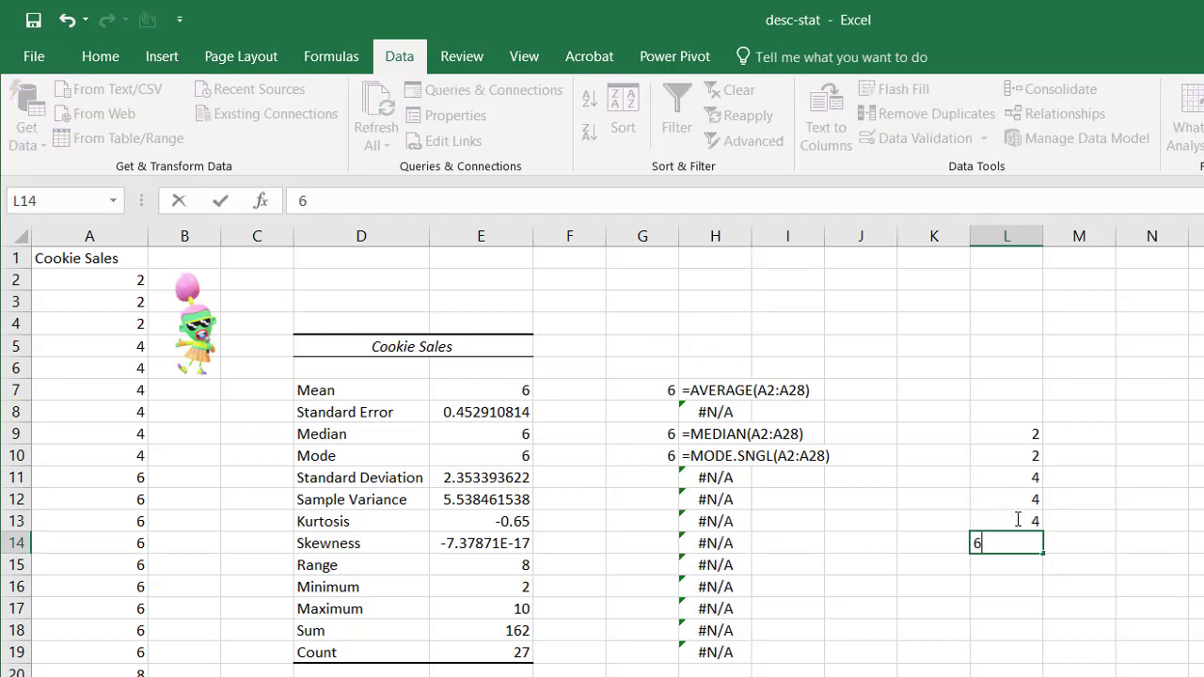
pyautogui.press('Return')
# Calculate the single mode of the sample values in N10 with =MODE.SNGL(L9:L14).
pyautogui.click(1172, 456)
pyautogui.write('=mode')
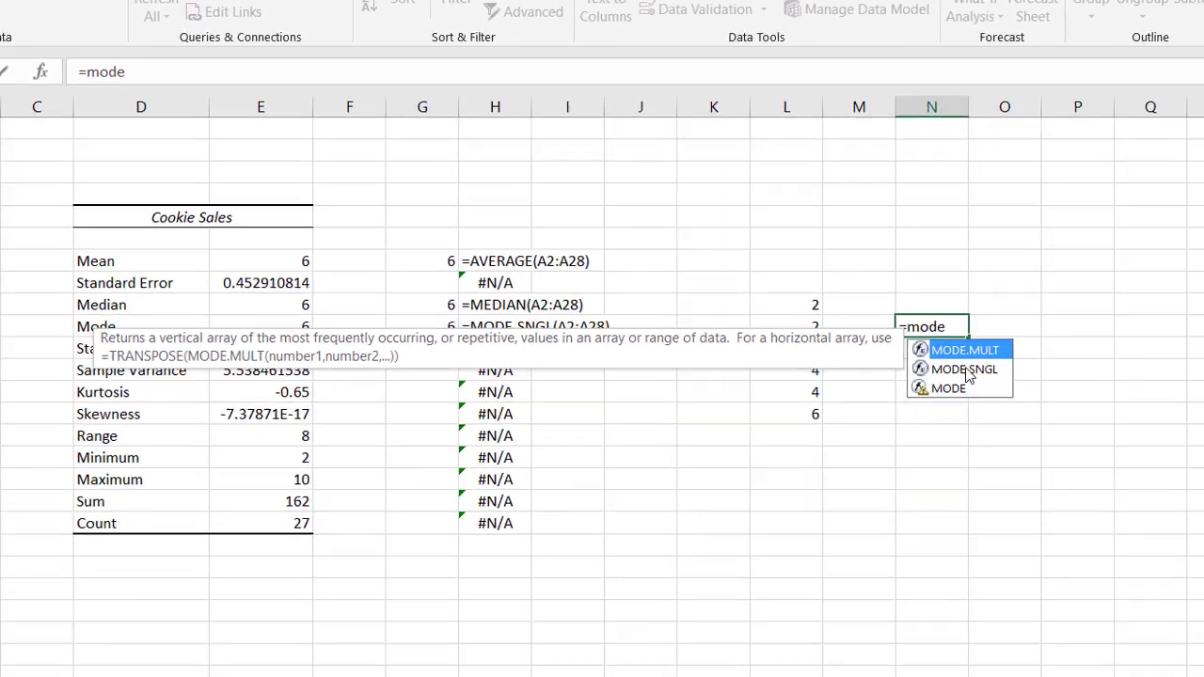
pyautogui.doubleClick(1141, 471)
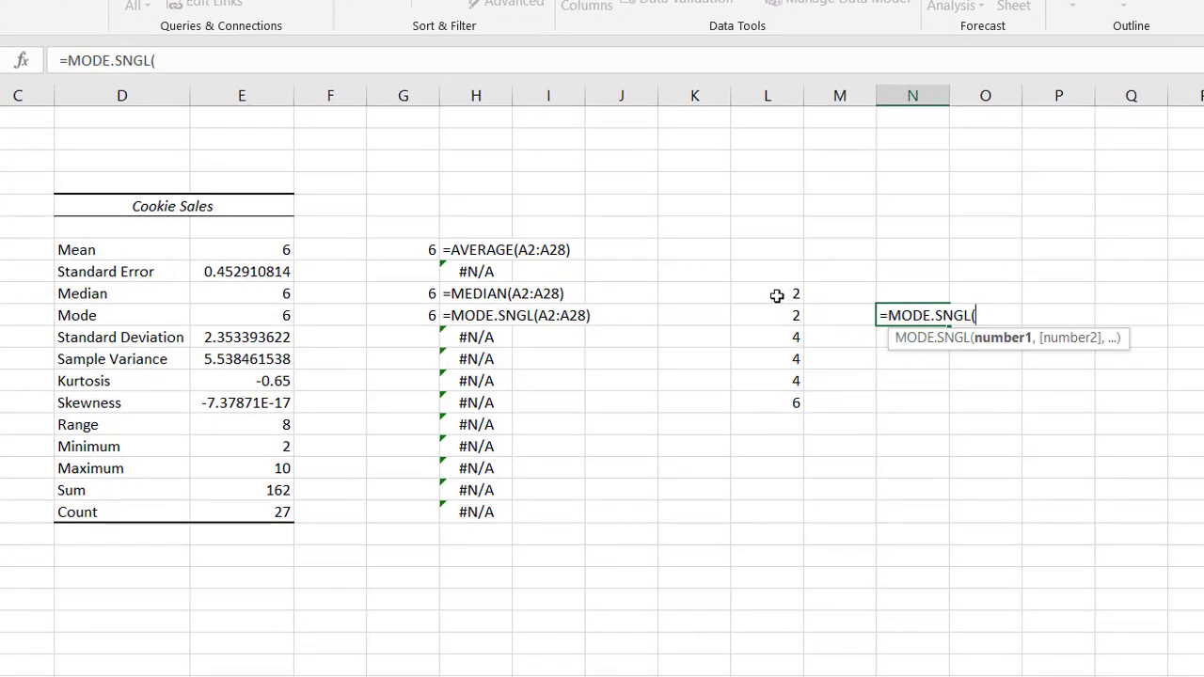
pyautogui.moveTo(777, 295); pyautogui.dragTo(761, 399)
pyautogui.write(')')
pyautogui.press('Return')
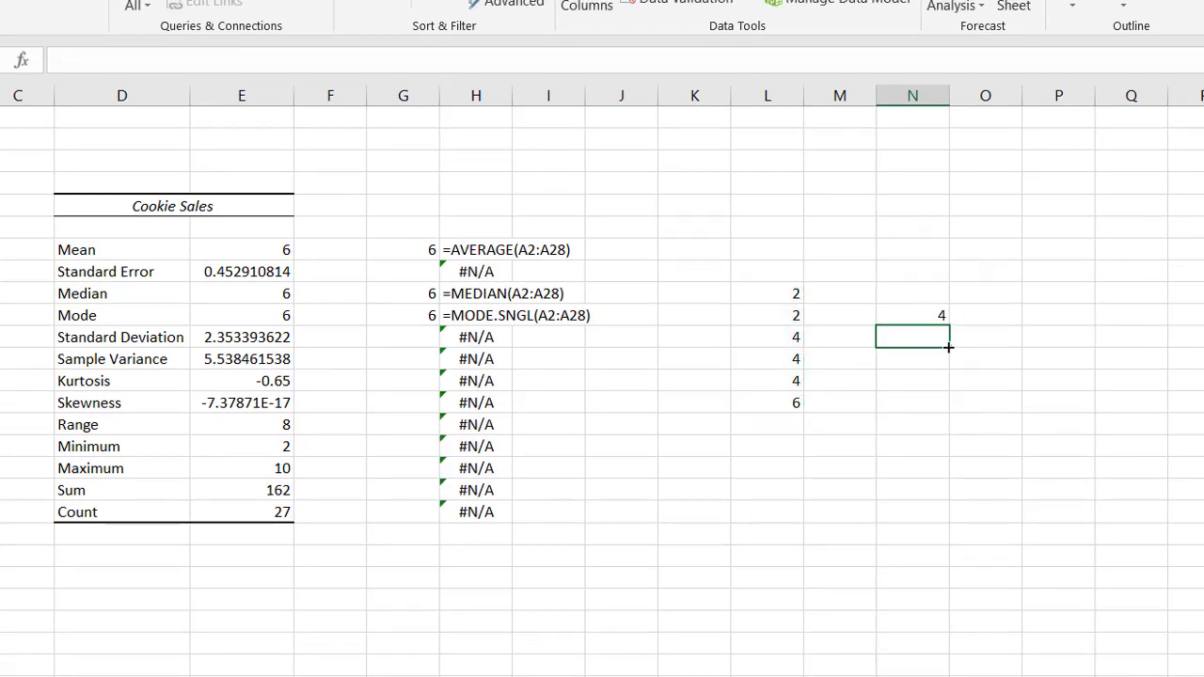
pyautogui.click(933, 313)
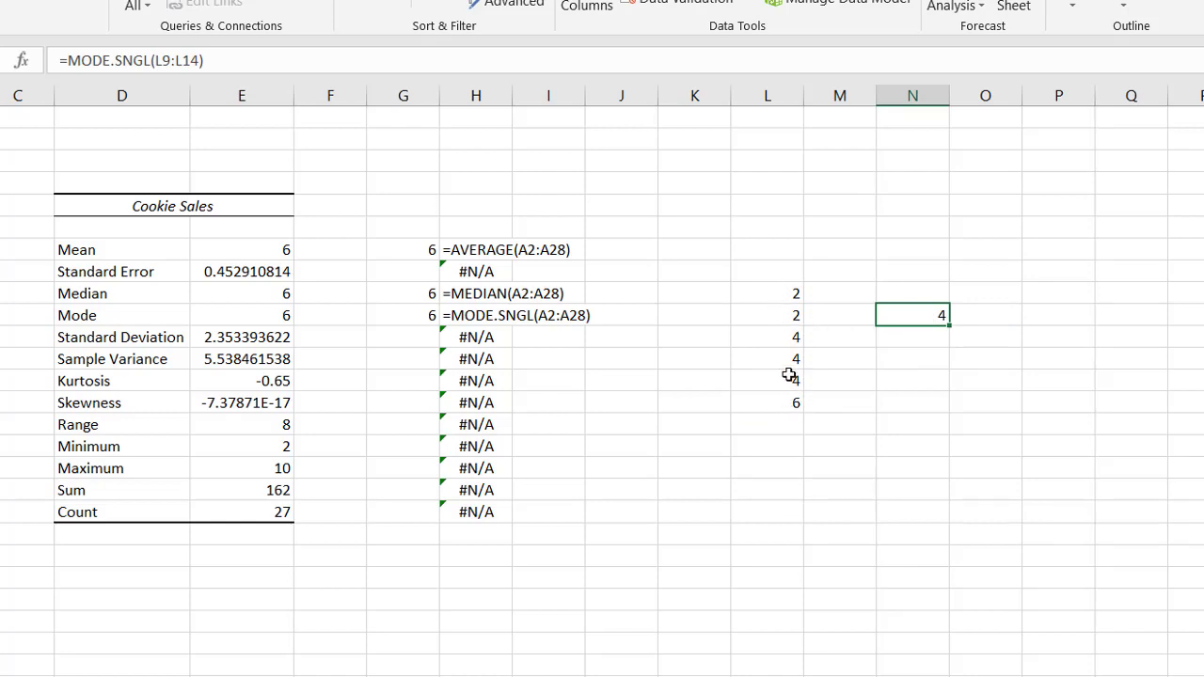
# Add another 2 above the sample values in L8 and extend the MODE.SNGL range in N10 to L8:L14.
pyautogui.click(780, 271)
pyautogui.write('2')
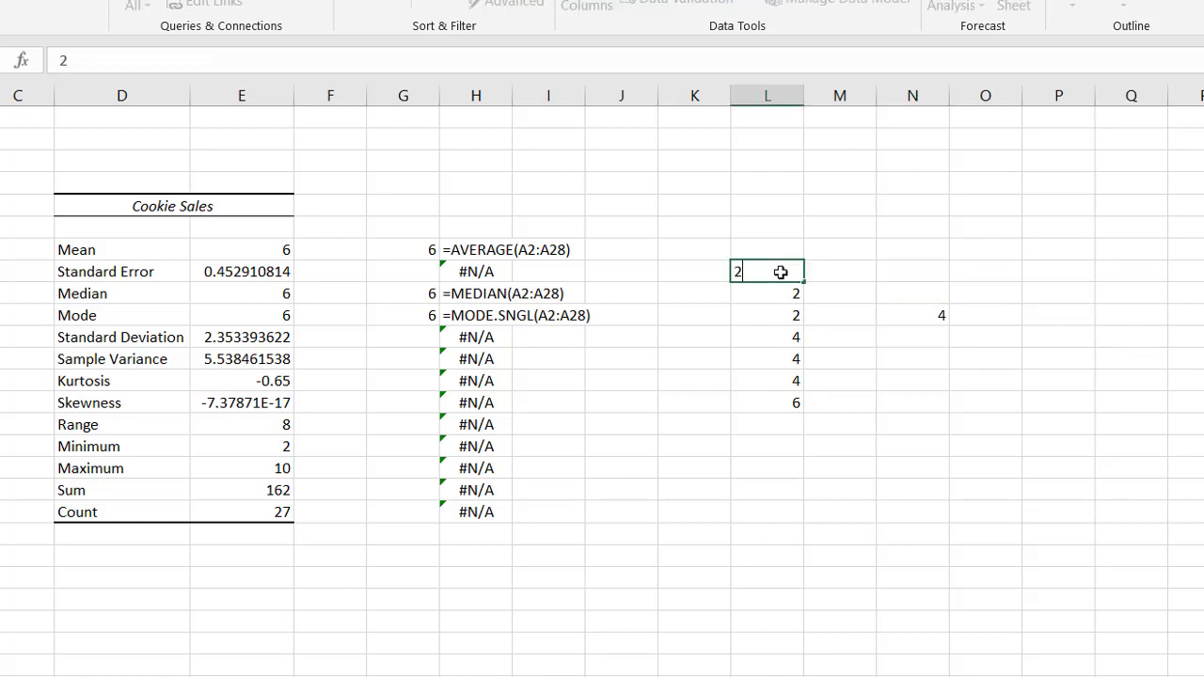
pyautogui.press('Return')
pyautogui.click(907, 314)
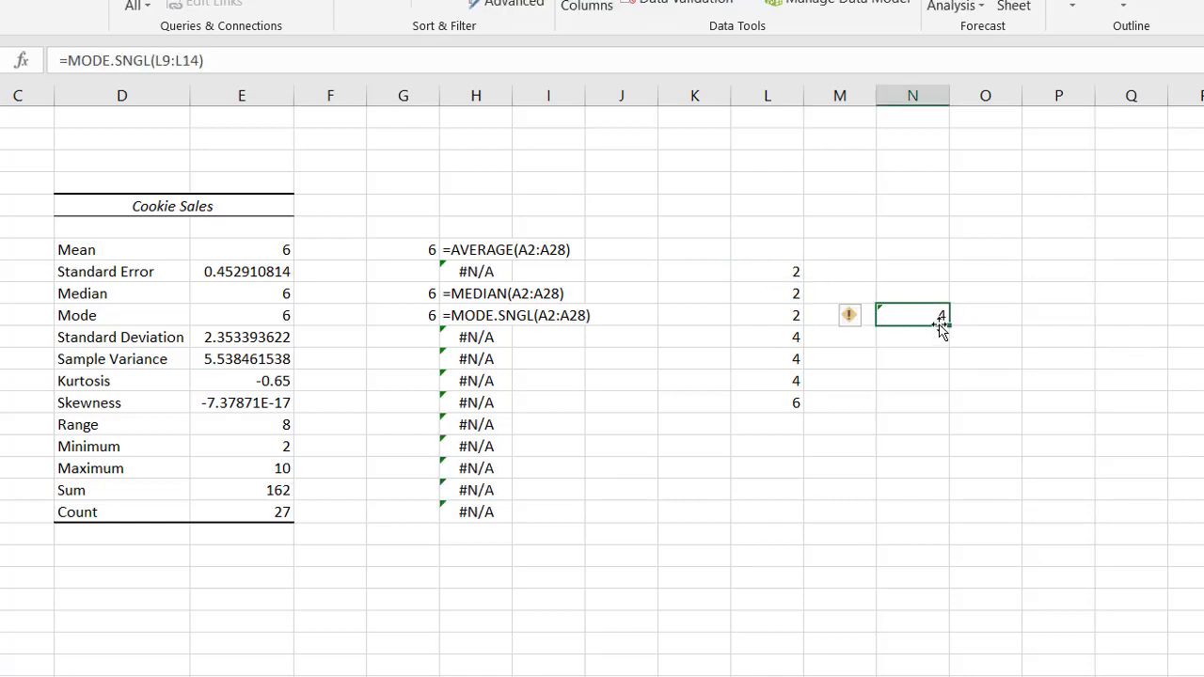
pyautogui.click(171, 61)
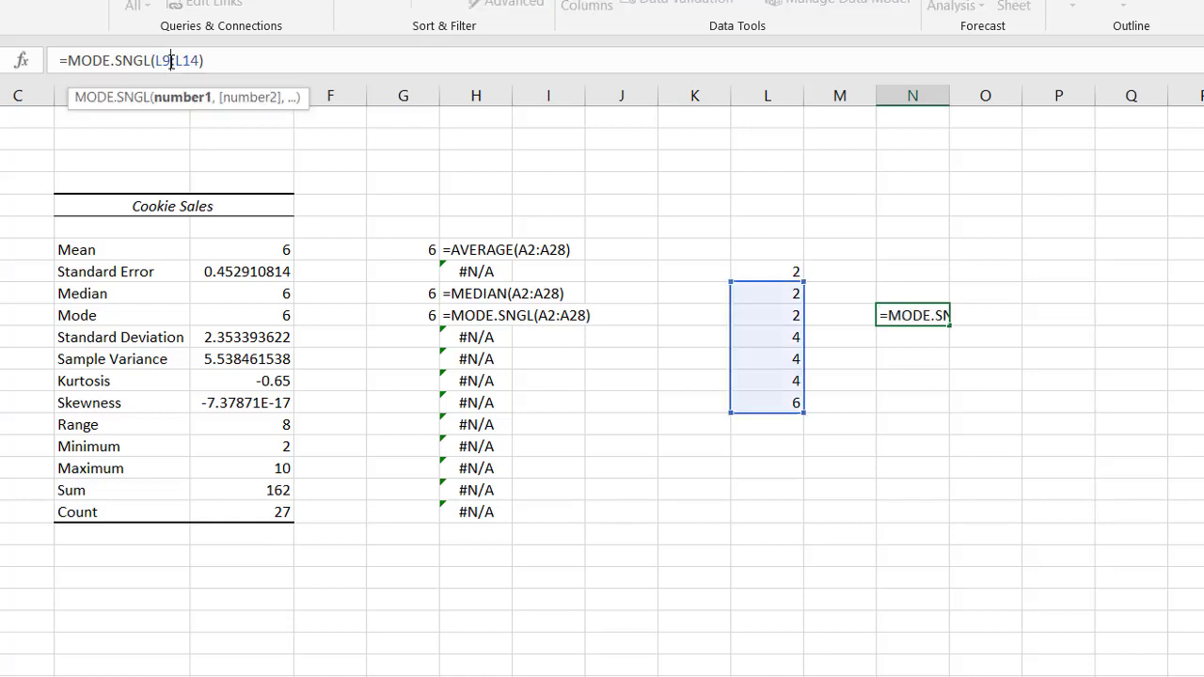
pyautogui.press('BackSpace')
pyautogui.write('8')
pyautogui.press('Return')
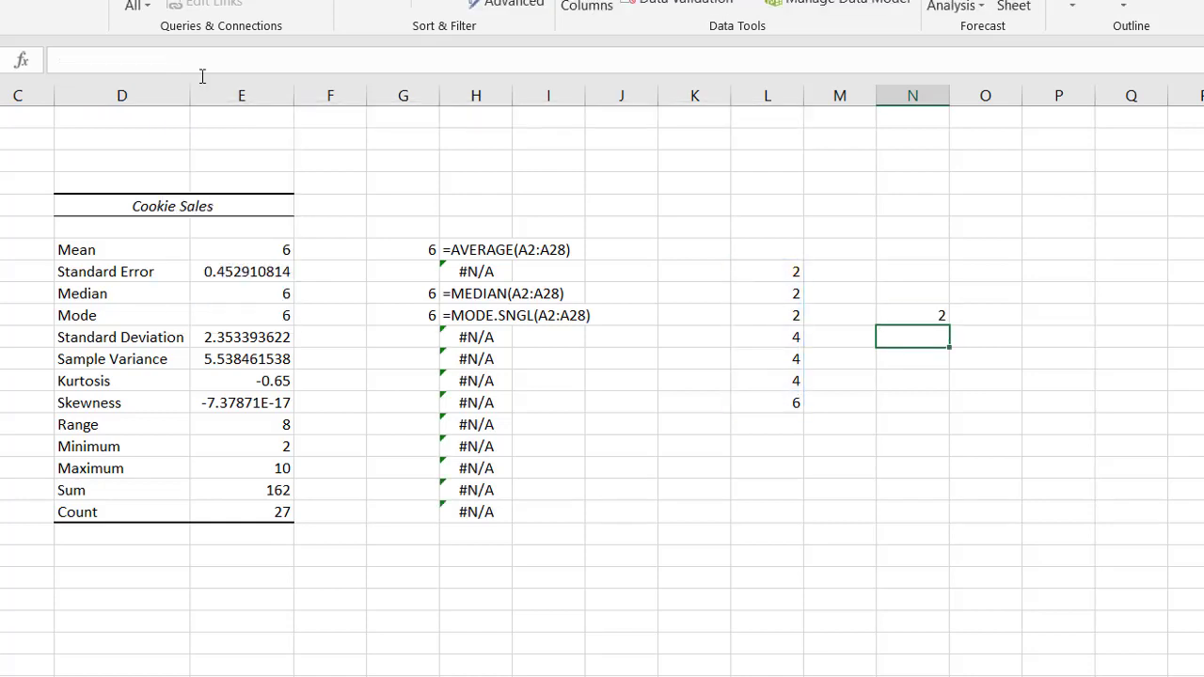
pyautogui.click(928, 315)
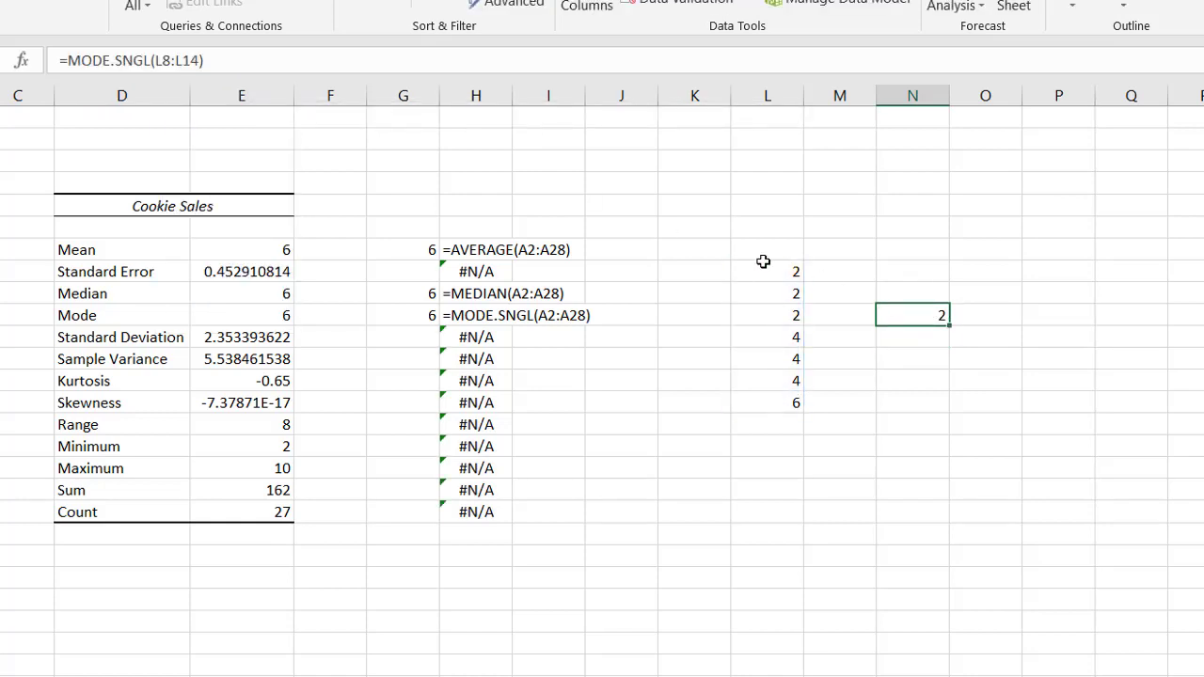
pyautogui.click(784, 342)
pyautogui.moveTo(777, 361); pyautogui.dragTo(774, 378)
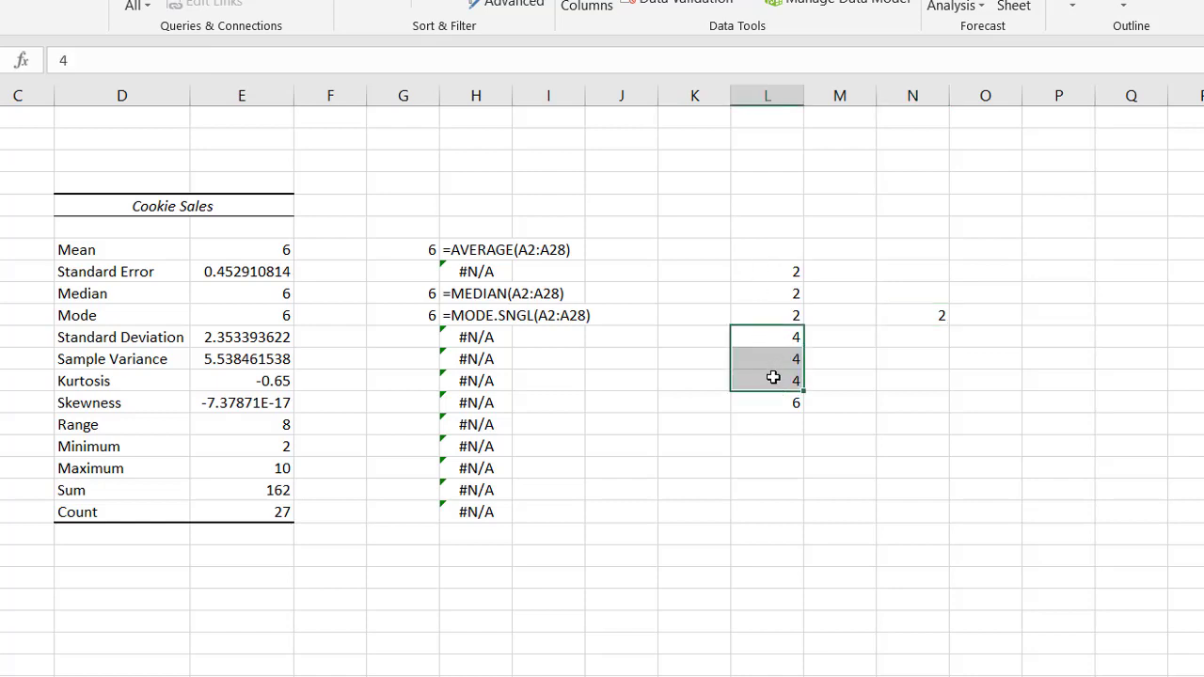
# Enter =MODE.MULT(L8:L14) as an array formula across O10:O12 to list the sample values' multiple modes, and check the result cells.
pyautogui.click(936, 315)
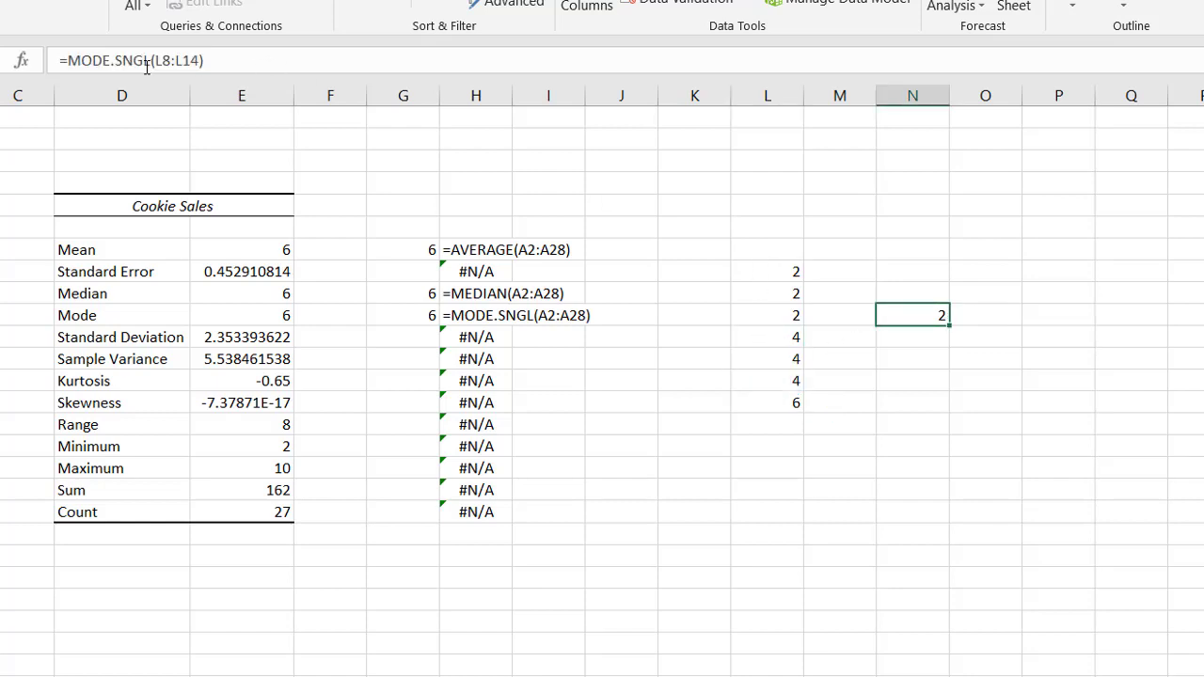
pyautogui.click(999, 314)
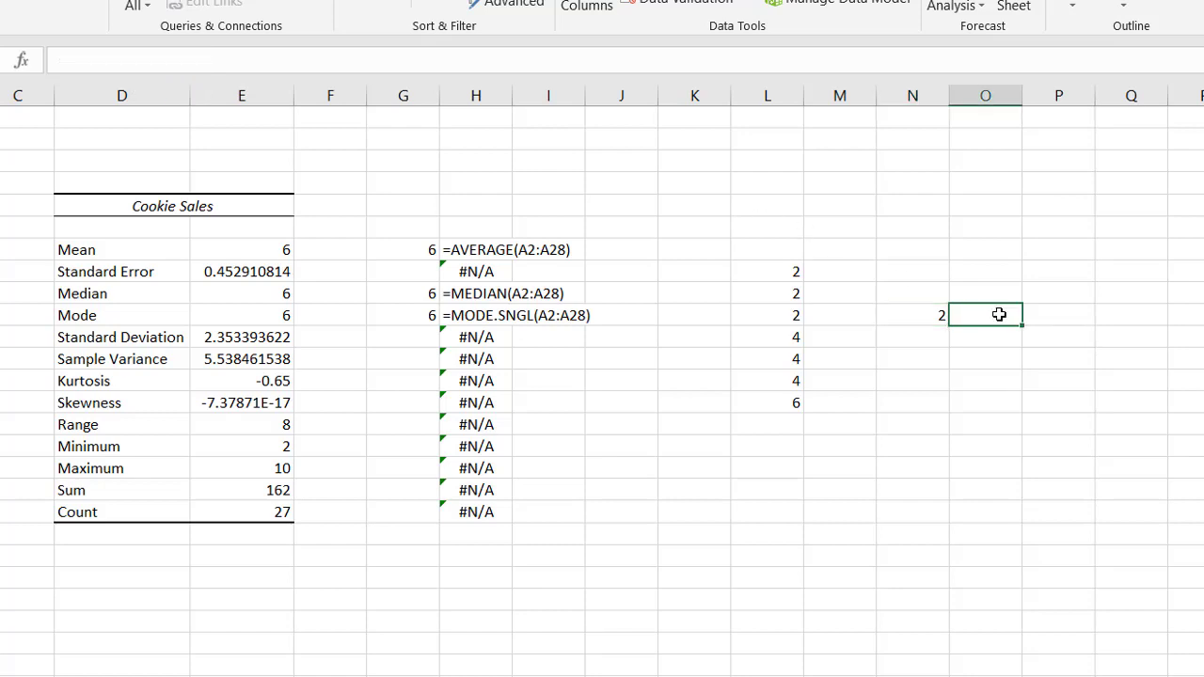
pyautogui.moveTo(1001, 315); pyautogui.dragTo(1001, 359)
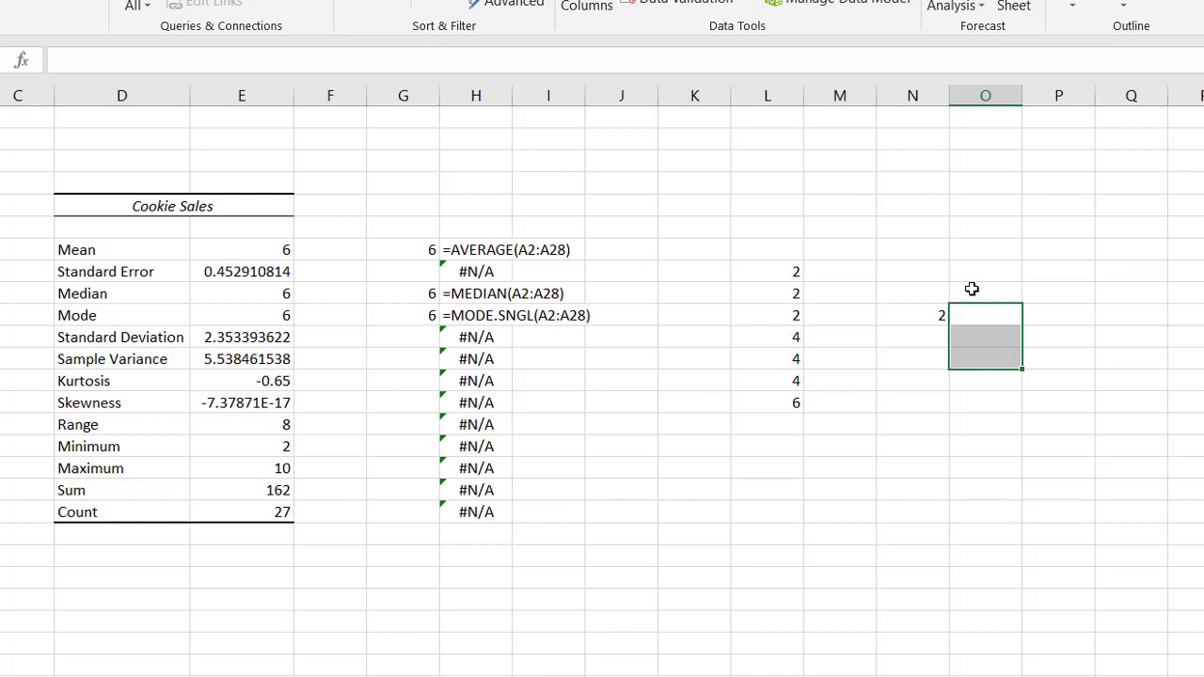
pyautogui.click(325, 63)
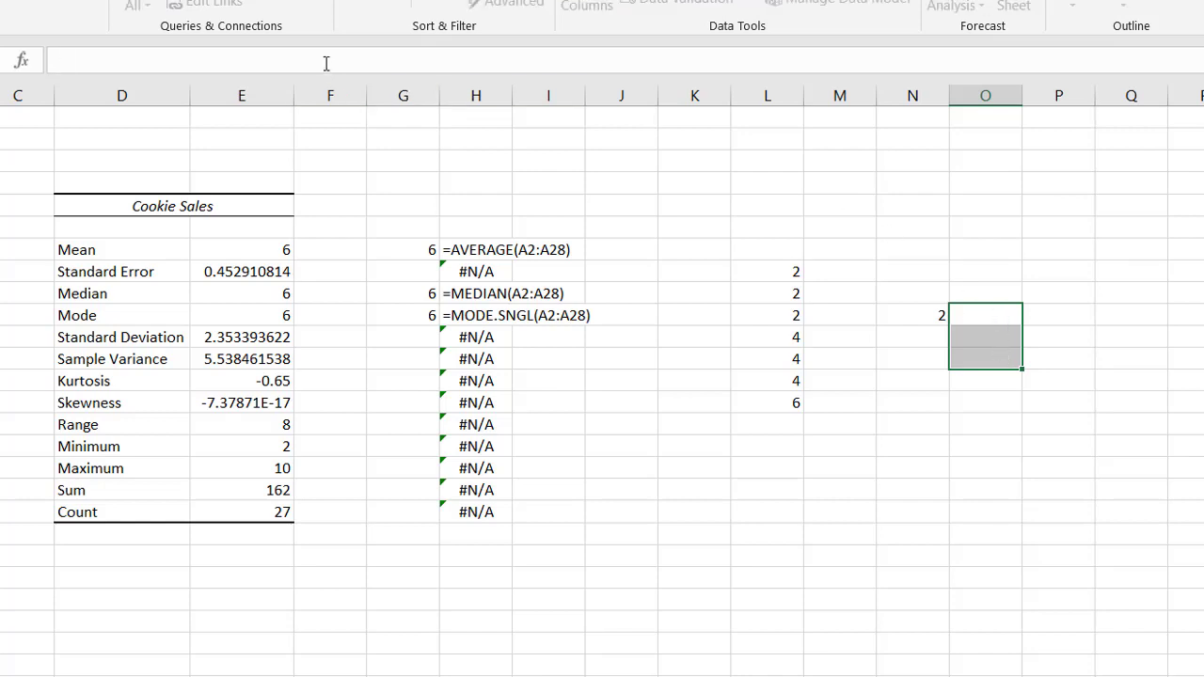
pyautogui.write('=mod')
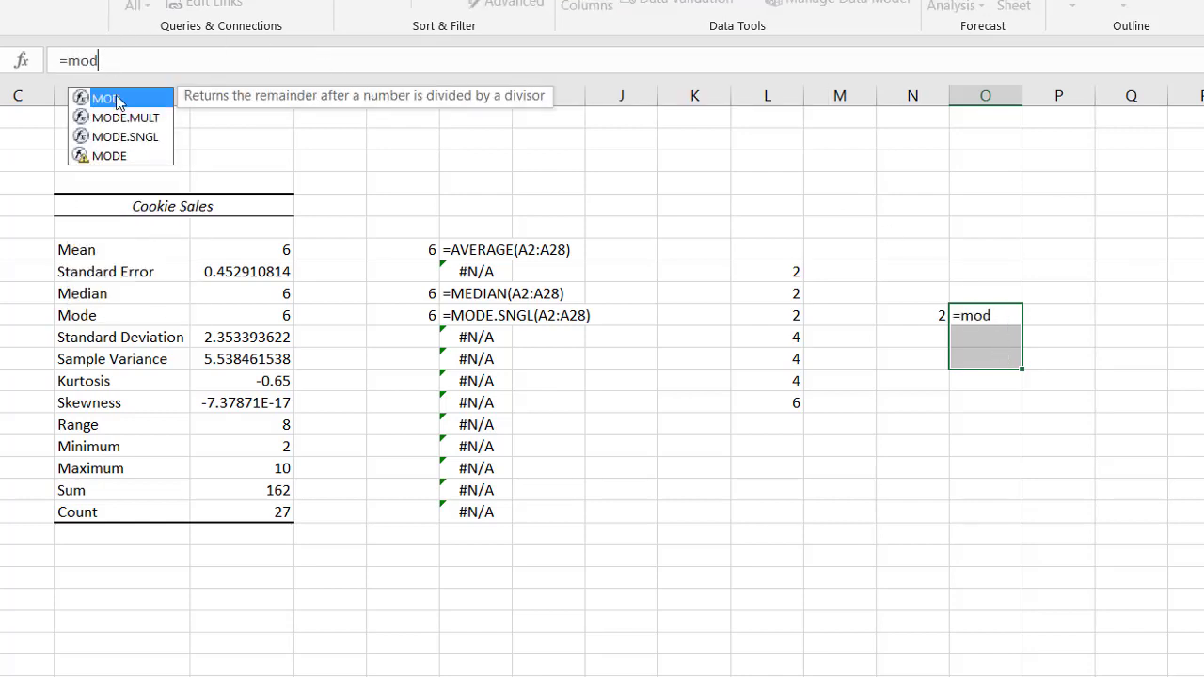
pyautogui.doubleClick(119, 117)
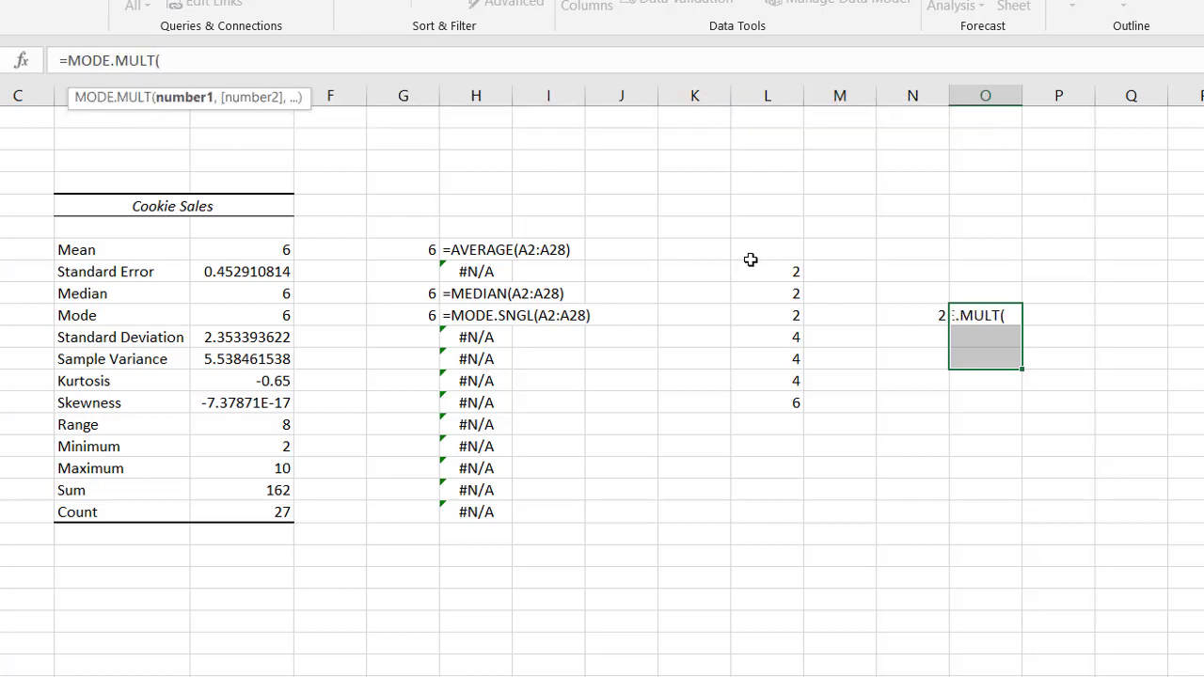
pyautogui.moveTo(765, 269); pyautogui.dragTo(750, 410)
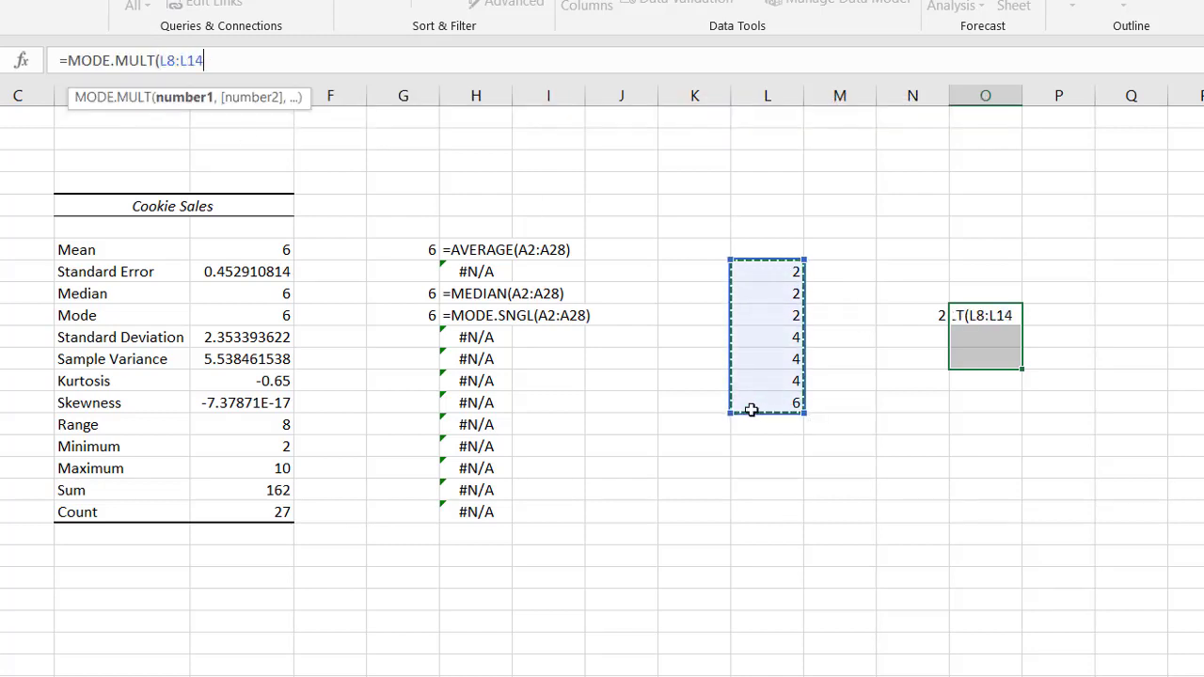
pyautogui.write(')')
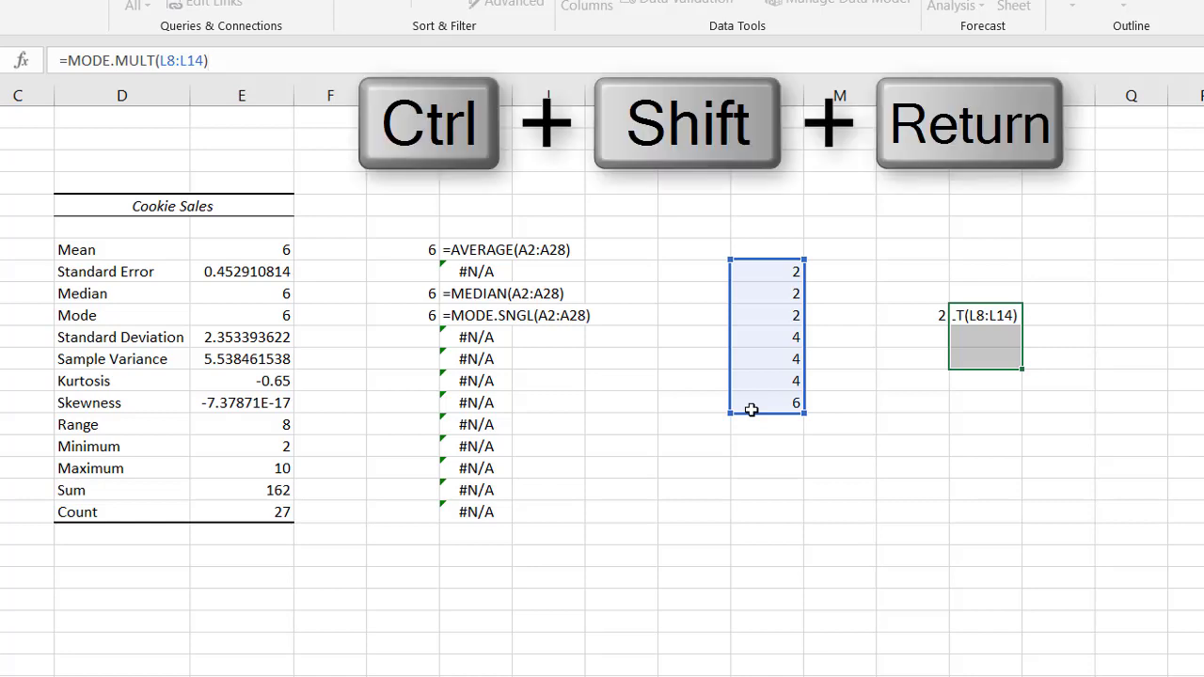
pyautogui.hotkey('ctrl', 'shift', 'Return')
pyautogui.click(991, 334)
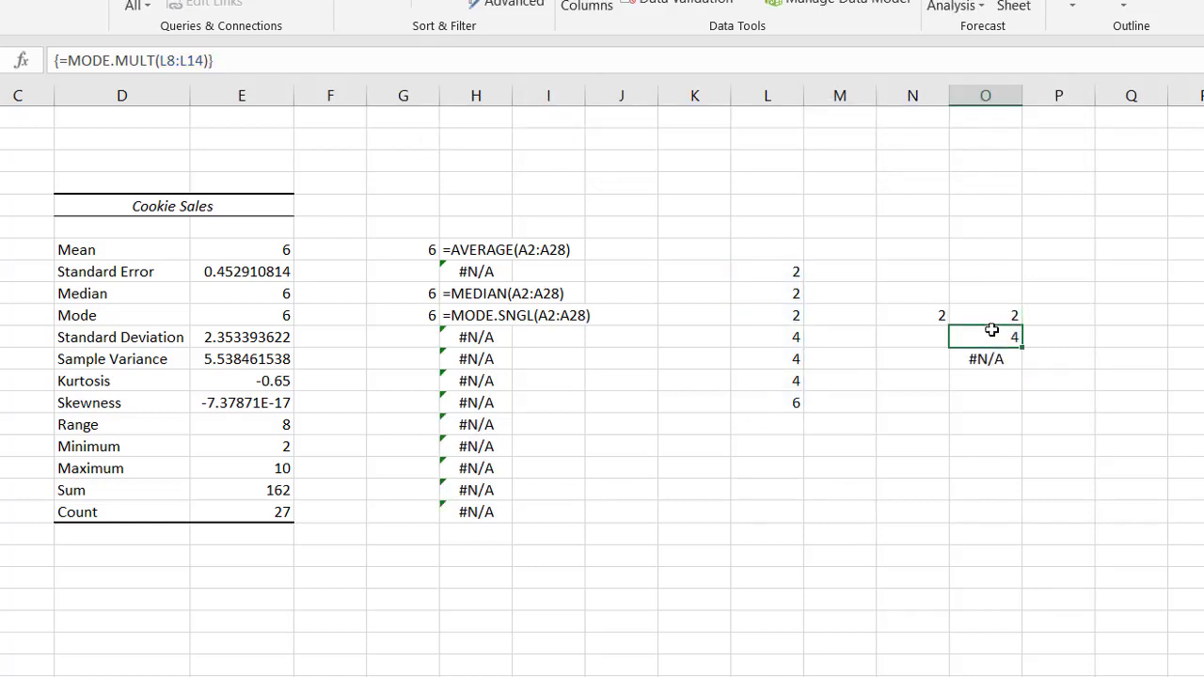
pyautogui.click(990, 323)
pyautogui.click(986, 334)
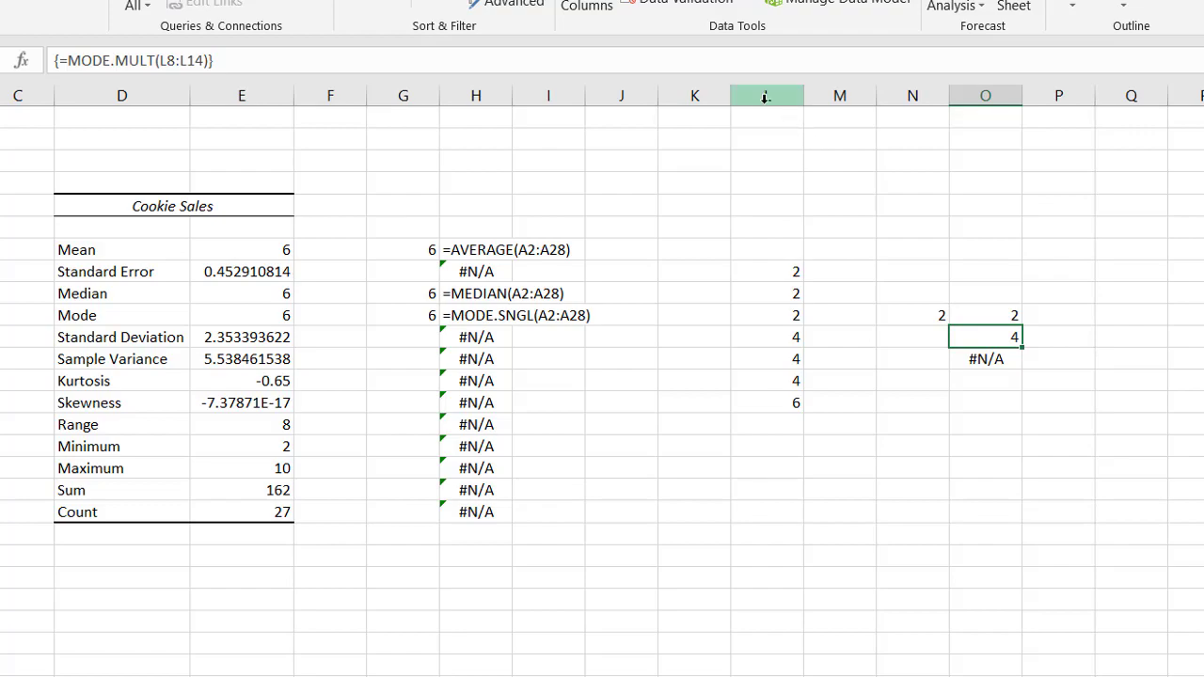
# Clear the sample values and mode formulas from column L onward and review the Mean, Median and Mode labels in the summary table.
pyautogui.moveTo(765, 97); pyautogui.dragTo(1179, 85)
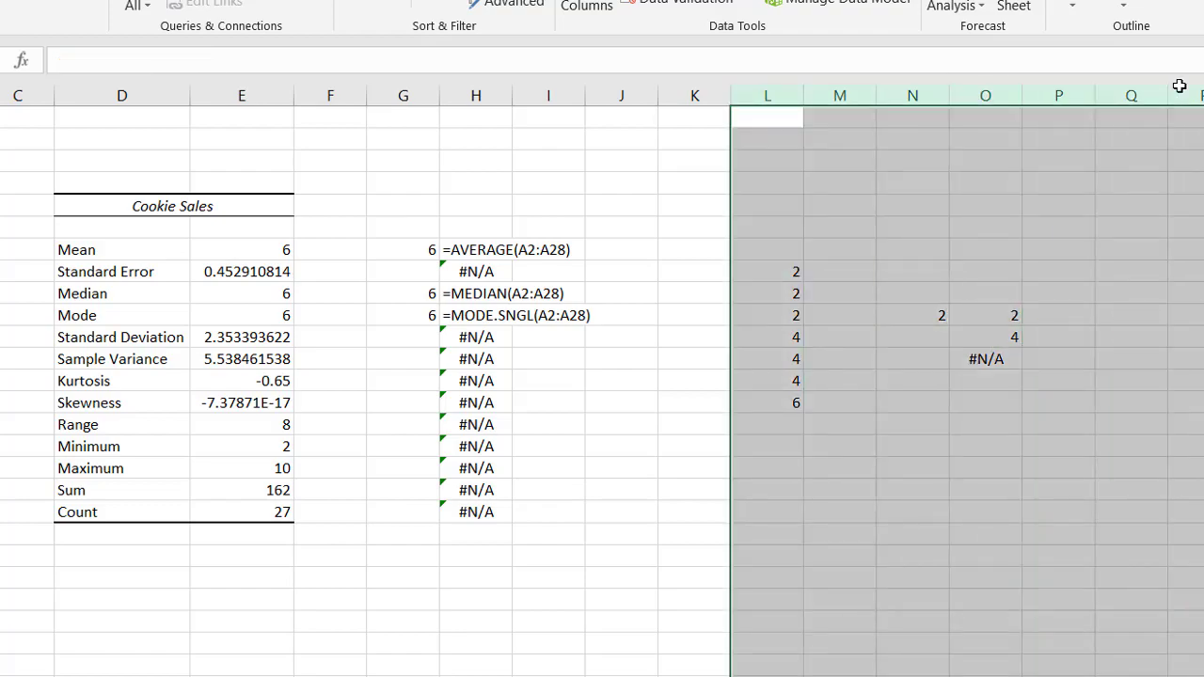
pyautogui.click(694, 294)
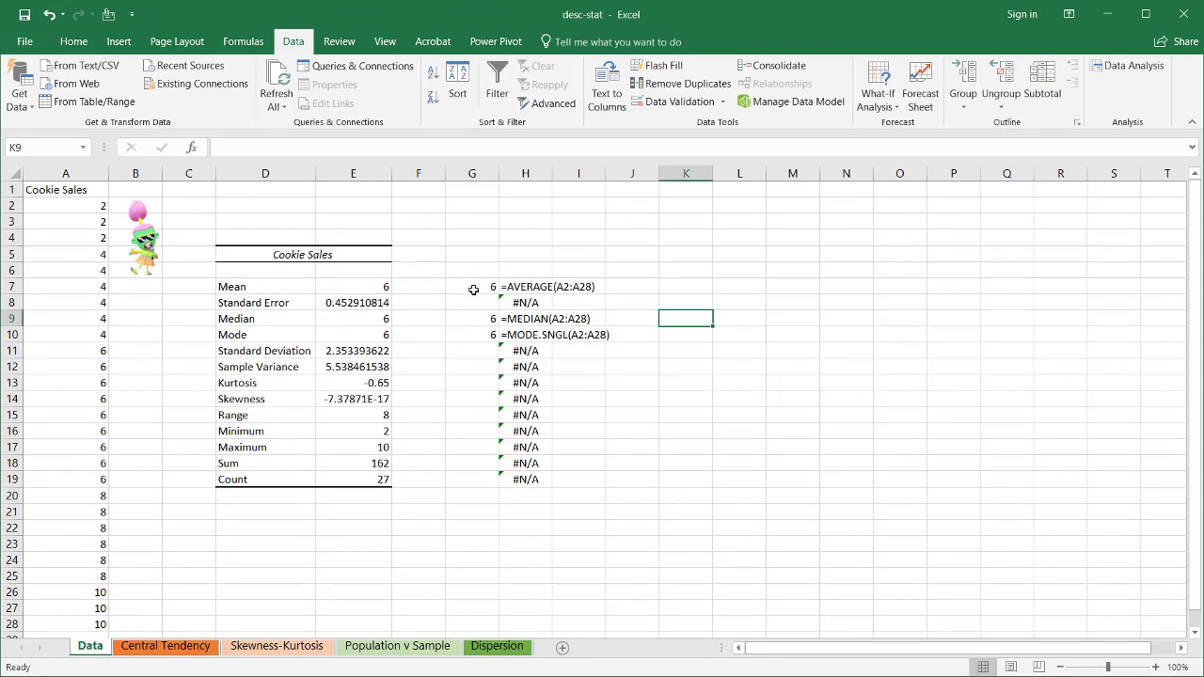
pyautogui.click(251, 285)
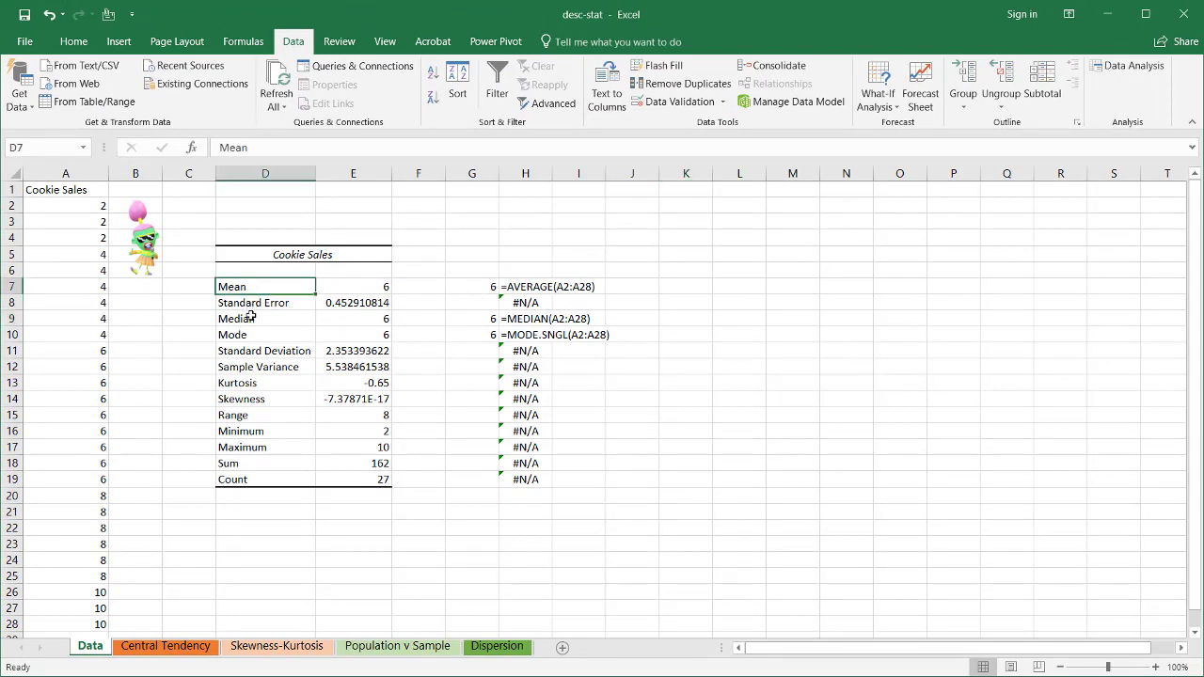
pyautogui.click(251, 318)
pyautogui.click(251, 336)
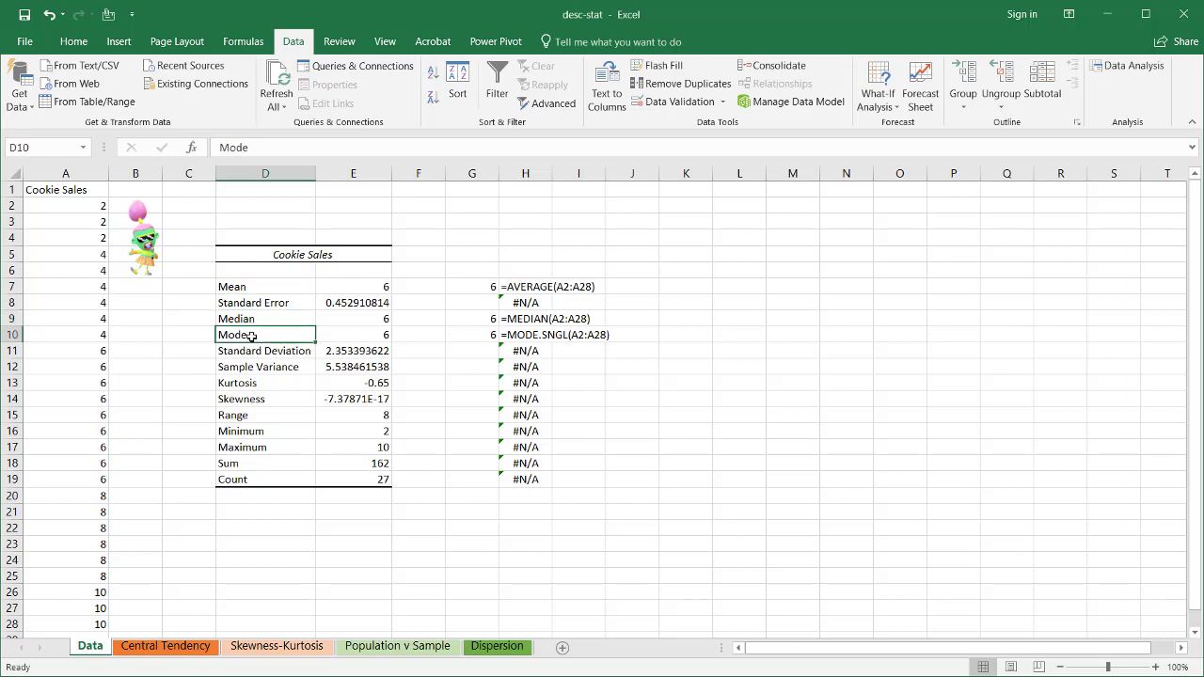
# Calculate the cookie sales' kurtosis in G13 with =KURT(A2:A28) and compare it with the summary table's Kurtosis value in E13.
pyautogui.click(282, 384)
pyautogui.click(268, 400)
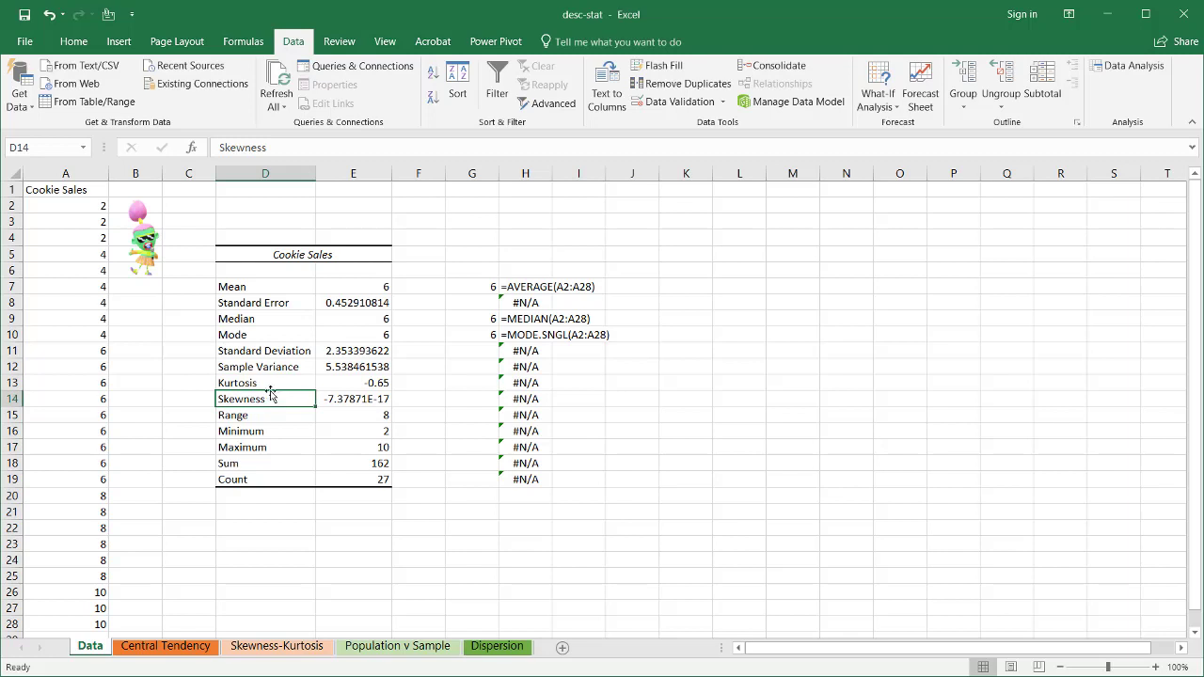
pyautogui.click(467, 381)
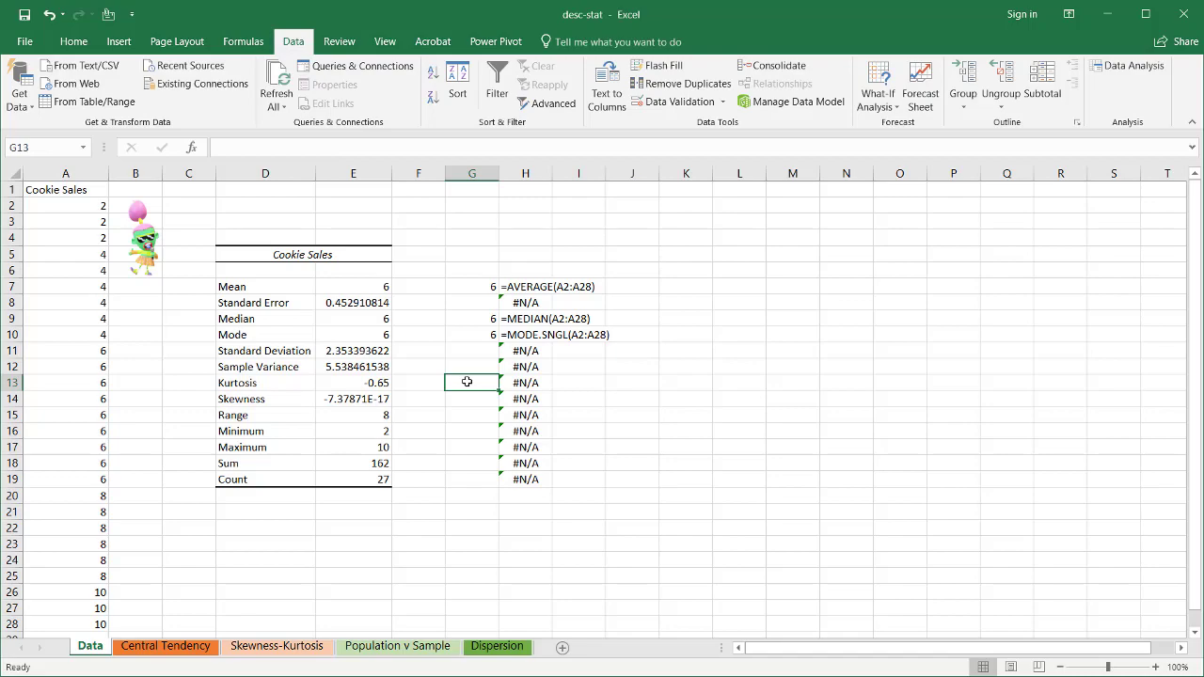
pyautogui.write('=ku')
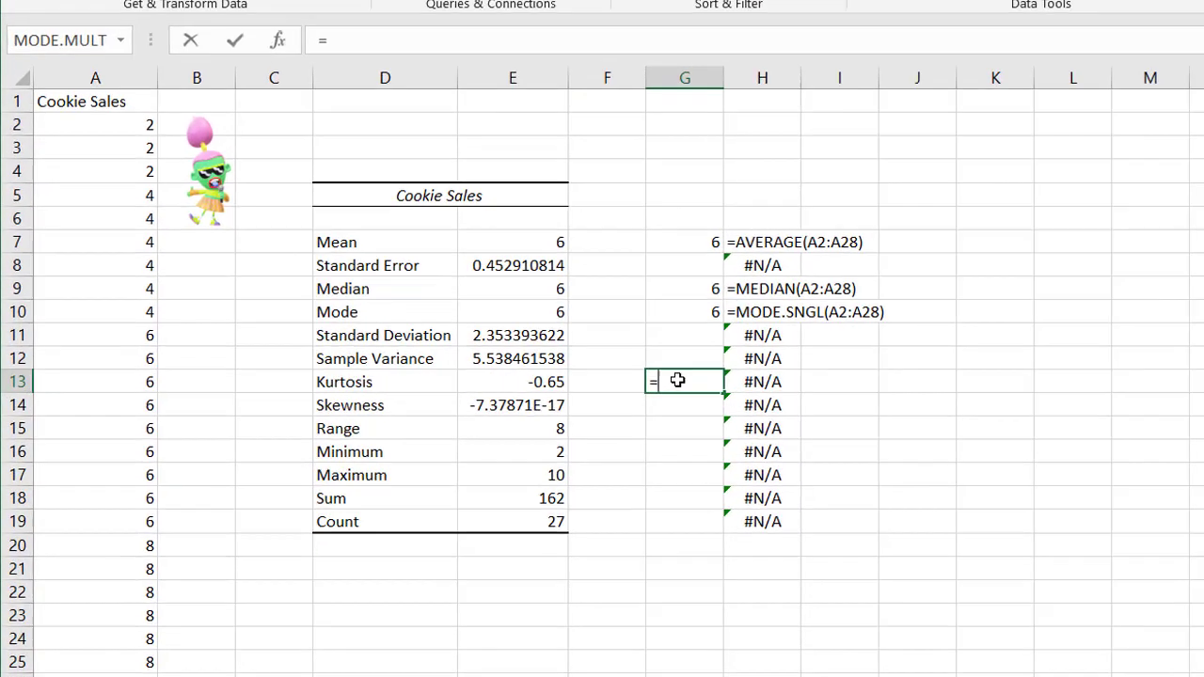
pyautogui.write('rt')
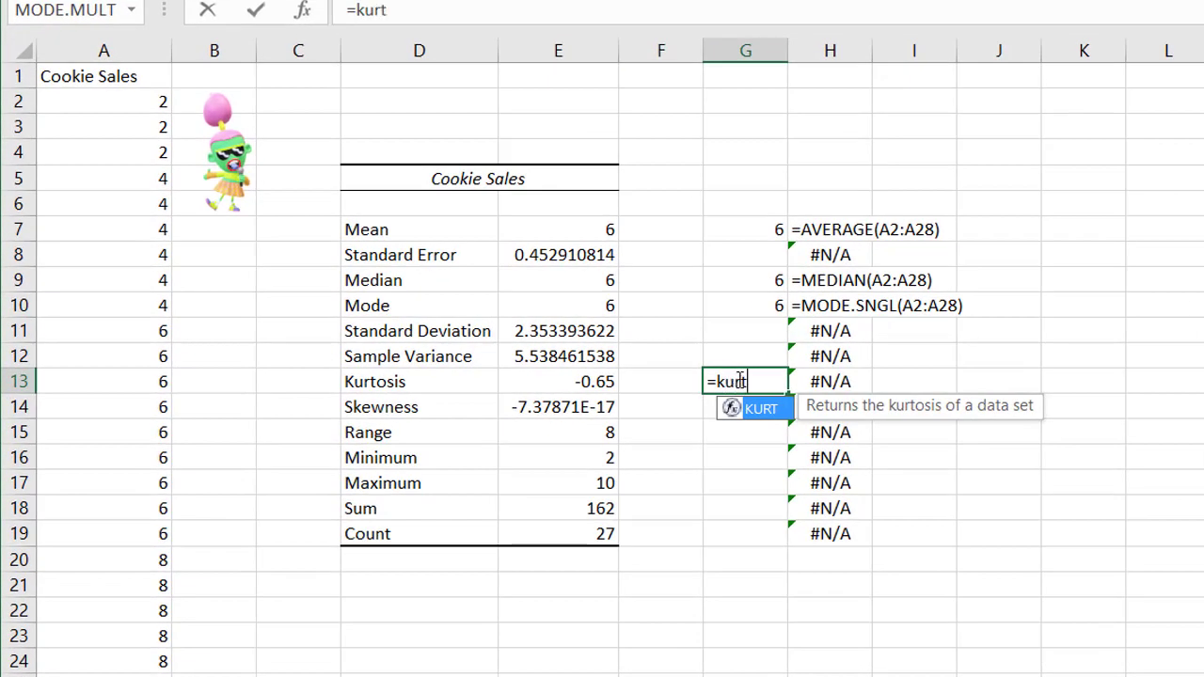
pyautogui.press('Tab')
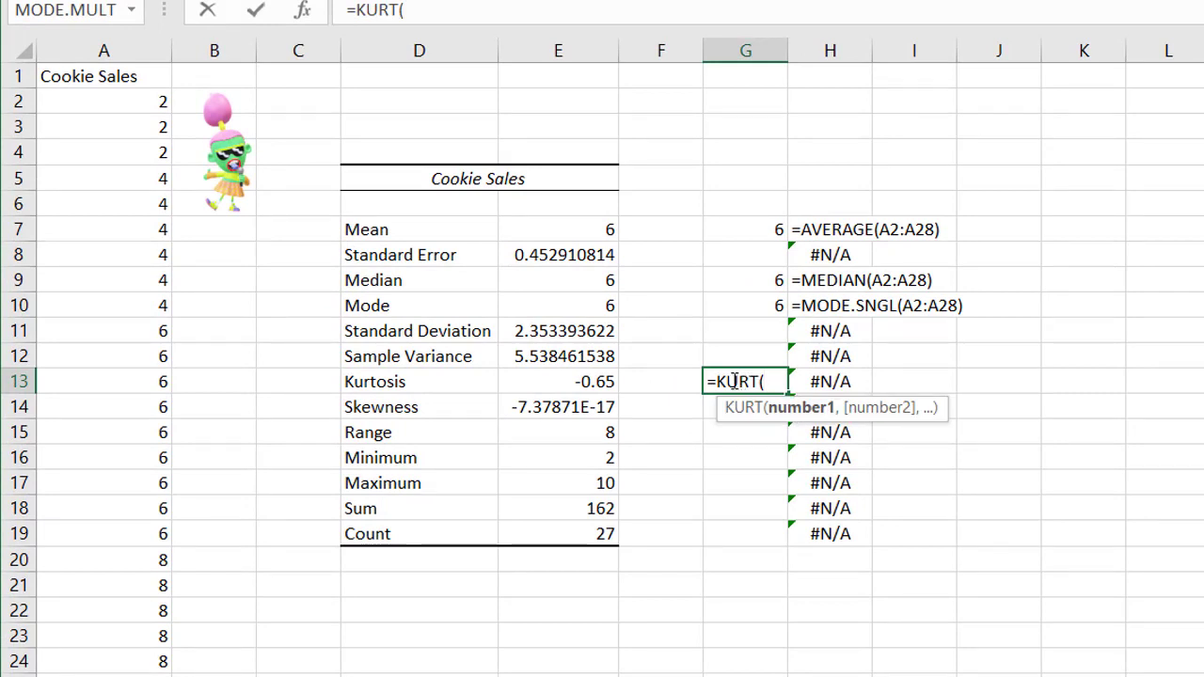
pyautogui.write('a2:a')
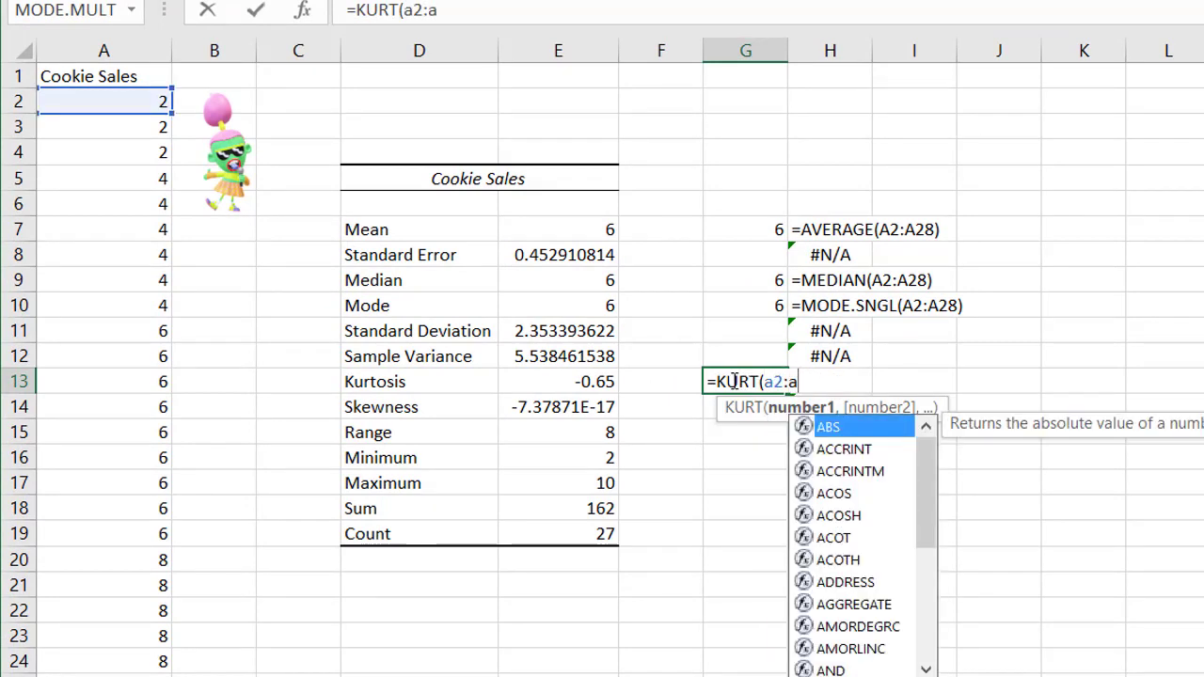
pyautogui.write('28)')
pyautogui.press('Return')
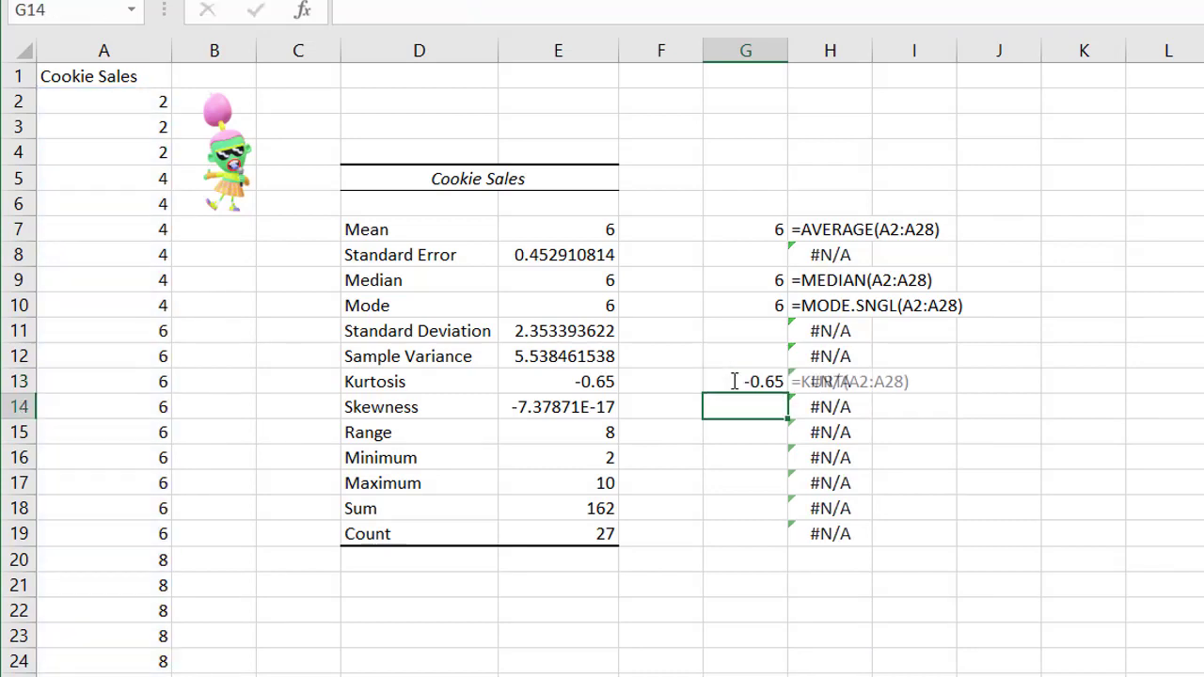
pyautogui.click(769, 381)
pyautogui.click(550, 380)
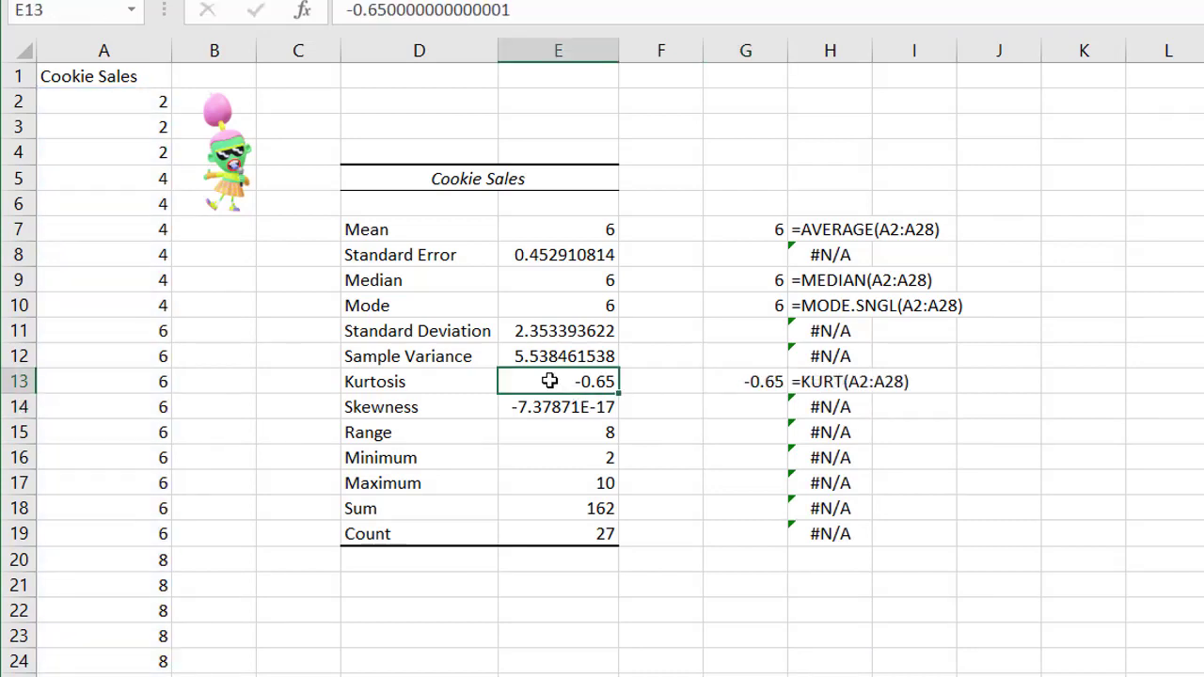
pyautogui.click(749, 381)
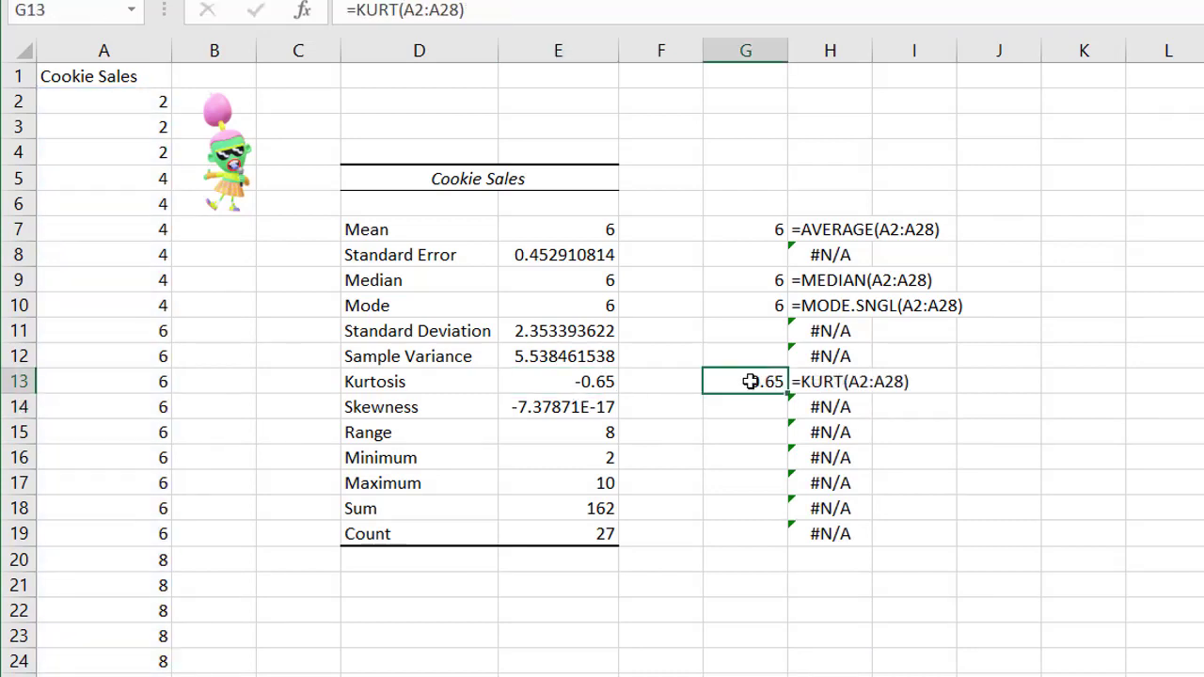
# Calculate the cookie sales' skewness in G14 with =SKEW(A2:A28) and compare it with the summary table's Skewness value in E14.
pyautogui.click(445, 407)
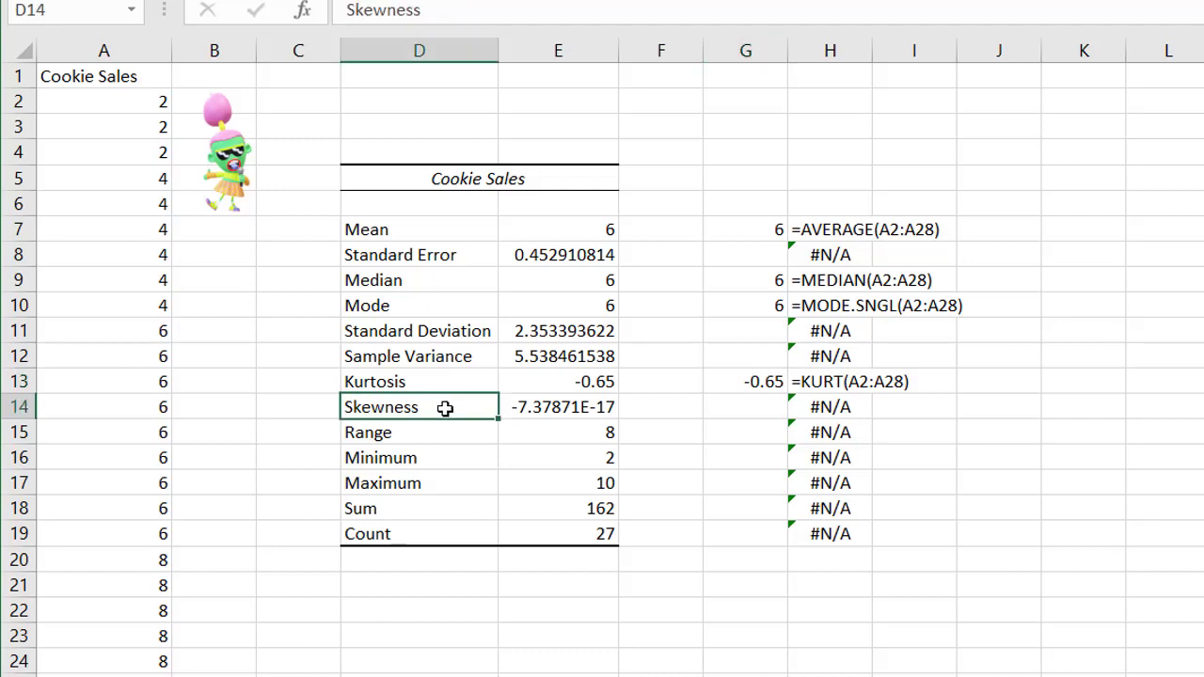
pyautogui.click(731, 409)
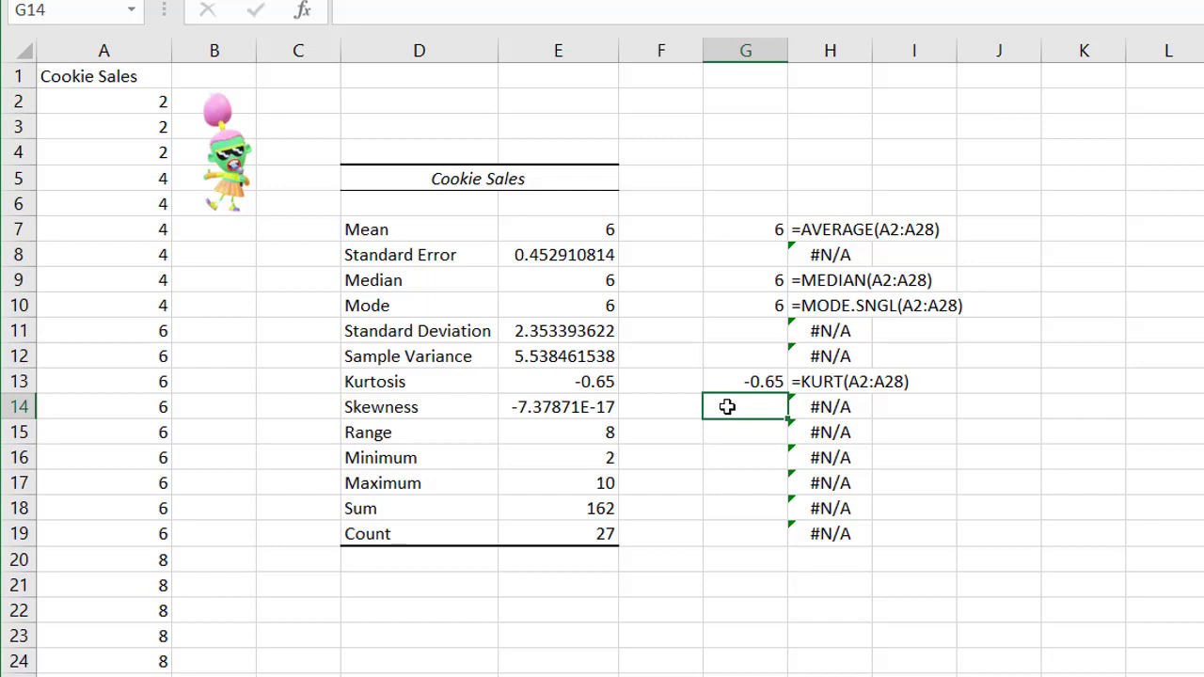
pyautogui.write('=')
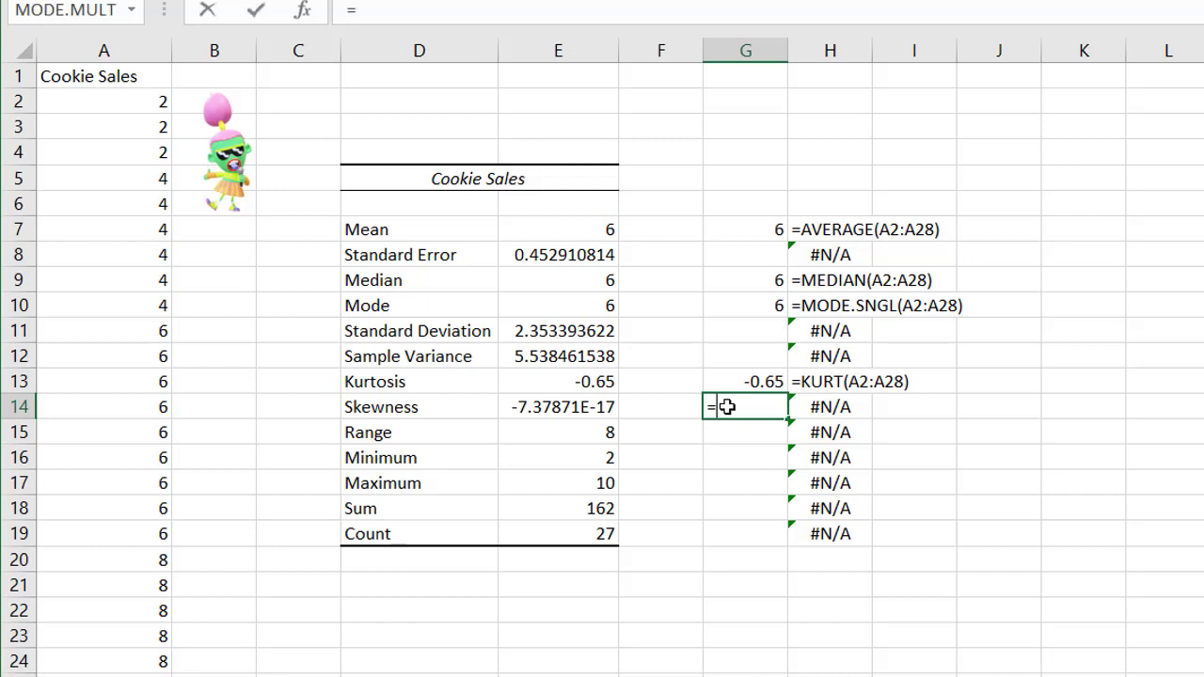
pyautogui.write('skw')
pyautogui.press('BackSpace')
pyautogui.write('e')
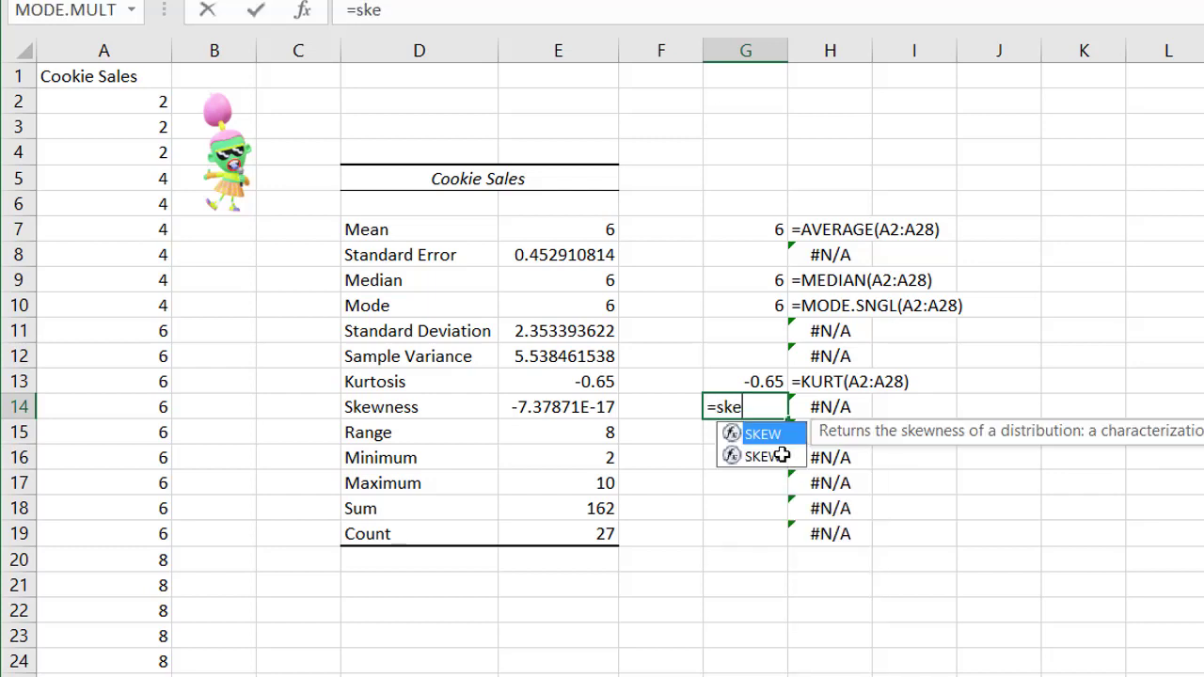
pyautogui.write('w')
pyautogui.press('Tab')
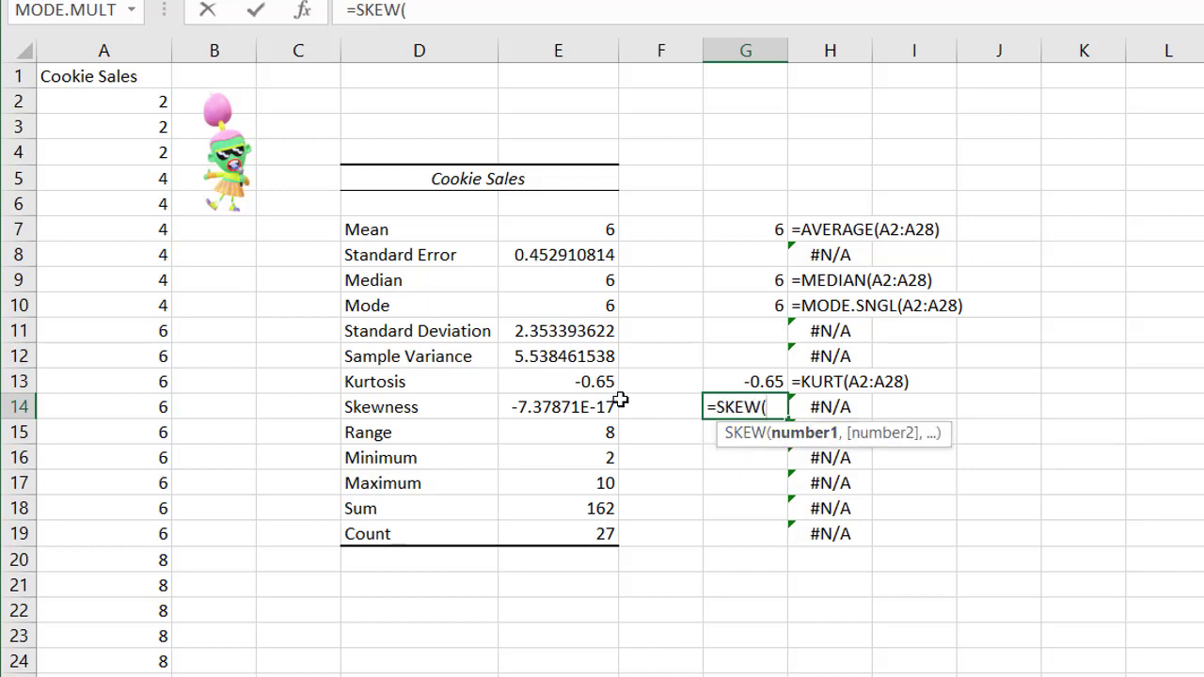
pyautogui.write('a2:a28')
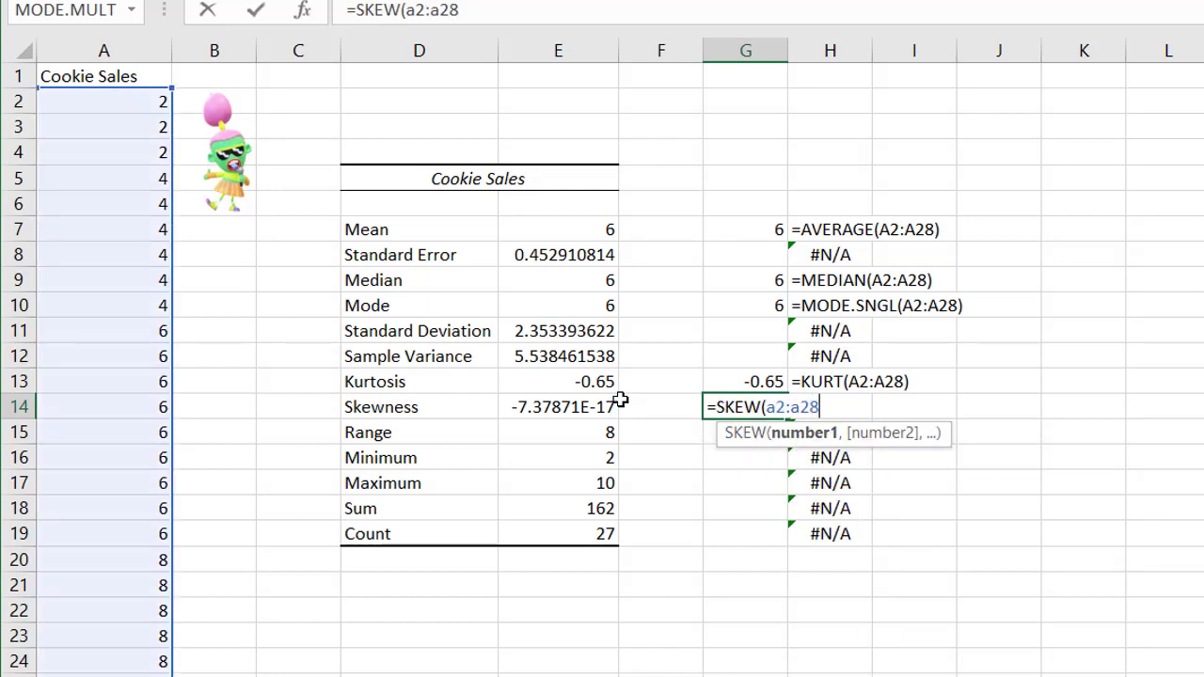
pyautogui.write(')')
pyautogui.press('Return')
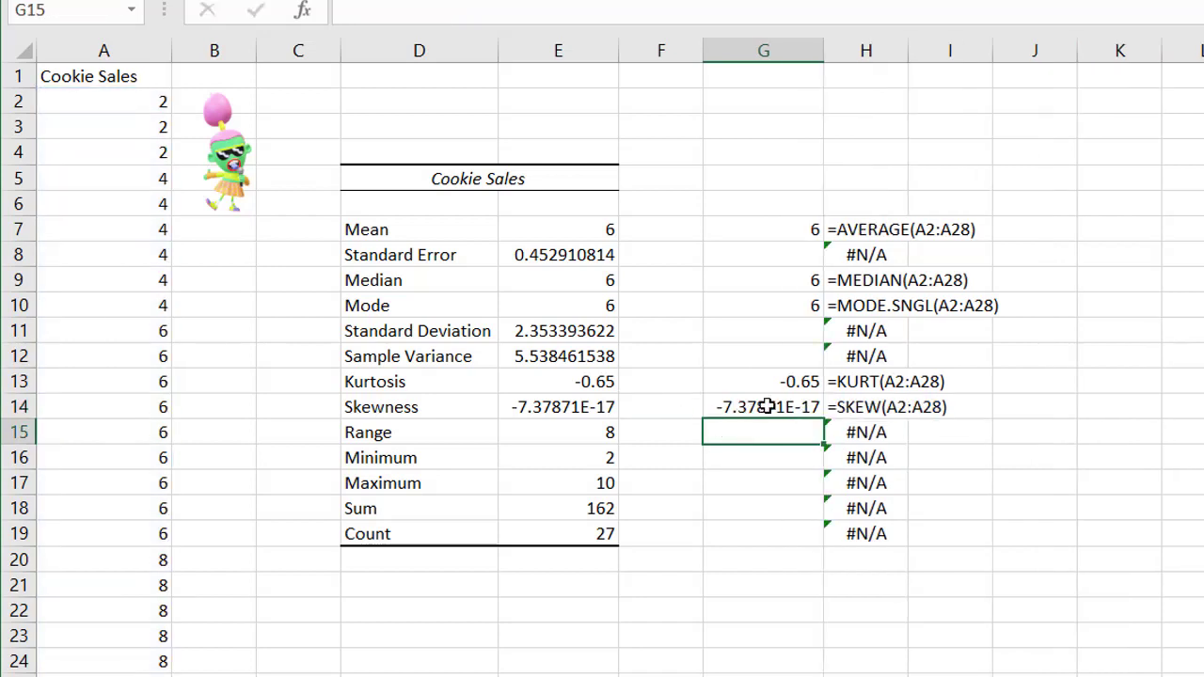
pyautogui.click(767, 407)
pyautogui.click(516, 406)
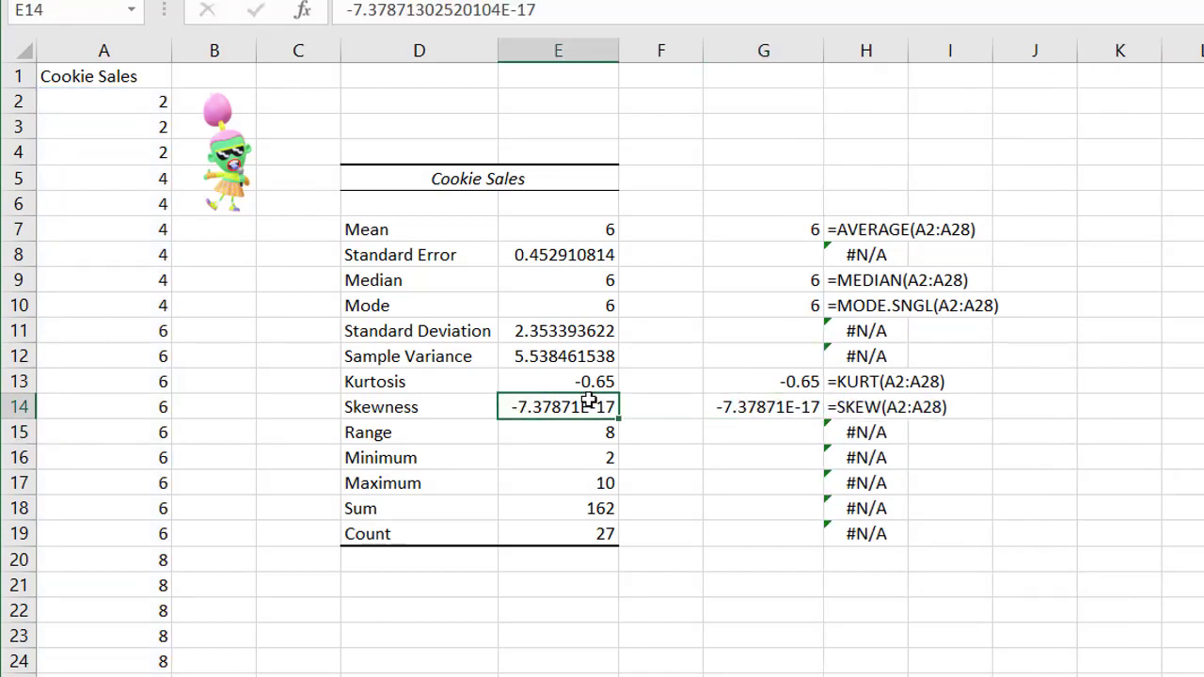
pyautogui.click(730, 388)
pyautogui.click(767, 406)
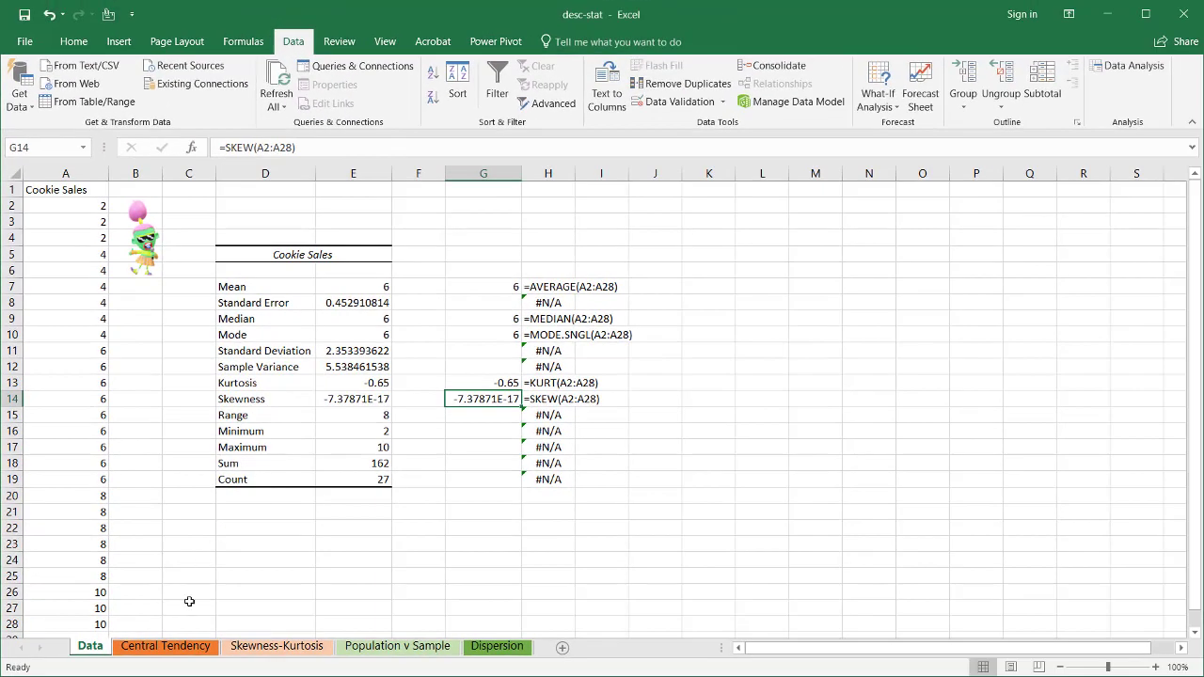
# Compare the cookie sales values in column A of the Data sheet with the distribution charts on the Central Tendency sheet.
pyautogui.click(166, 646)
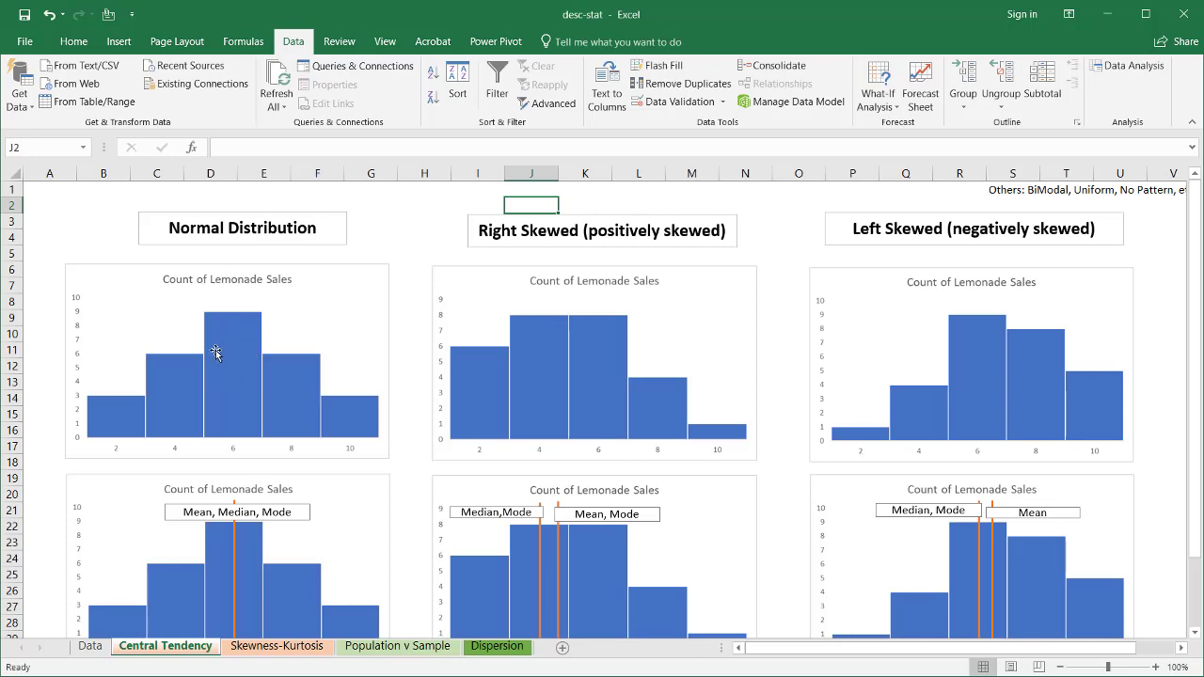
pyautogui.click(90, 646)
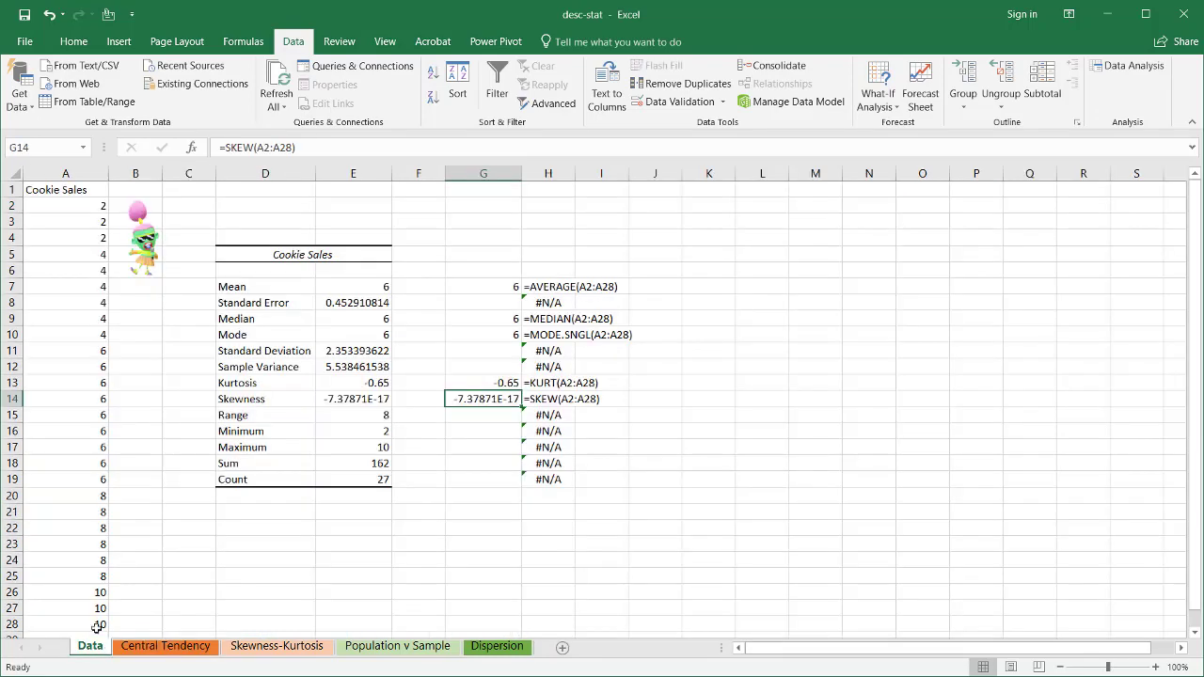
pyautogui.moveTo(68, 203); pyautogui.dragTo(61, 570)
pyautogui.click(162, 646)
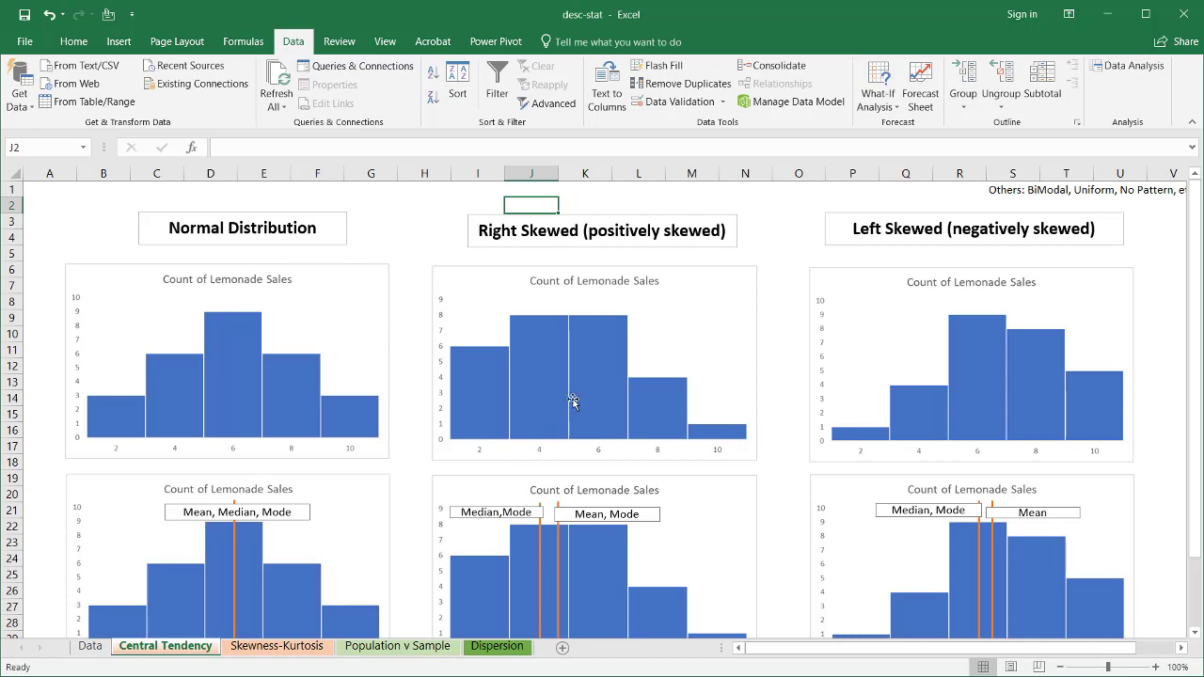
# Examine the column A values on the Skewness-Kurtosis sheet against their Skewness value in E12.
pyautogui.click(277, 646)
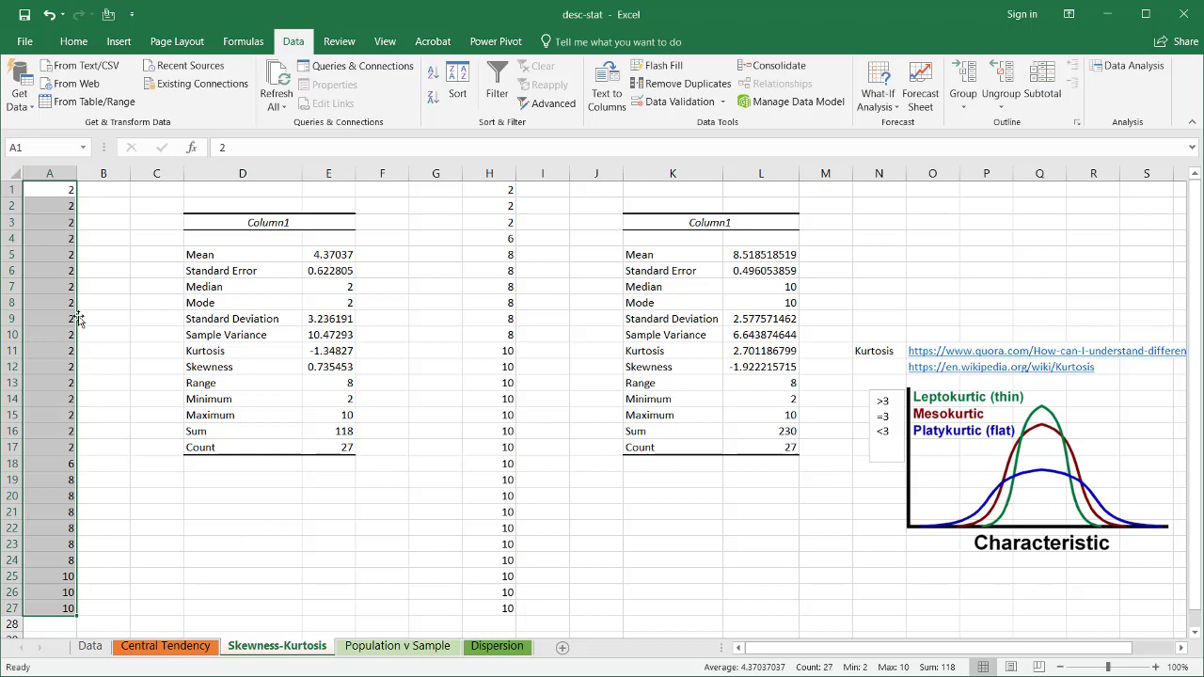
pyautogui.click(59, 252)
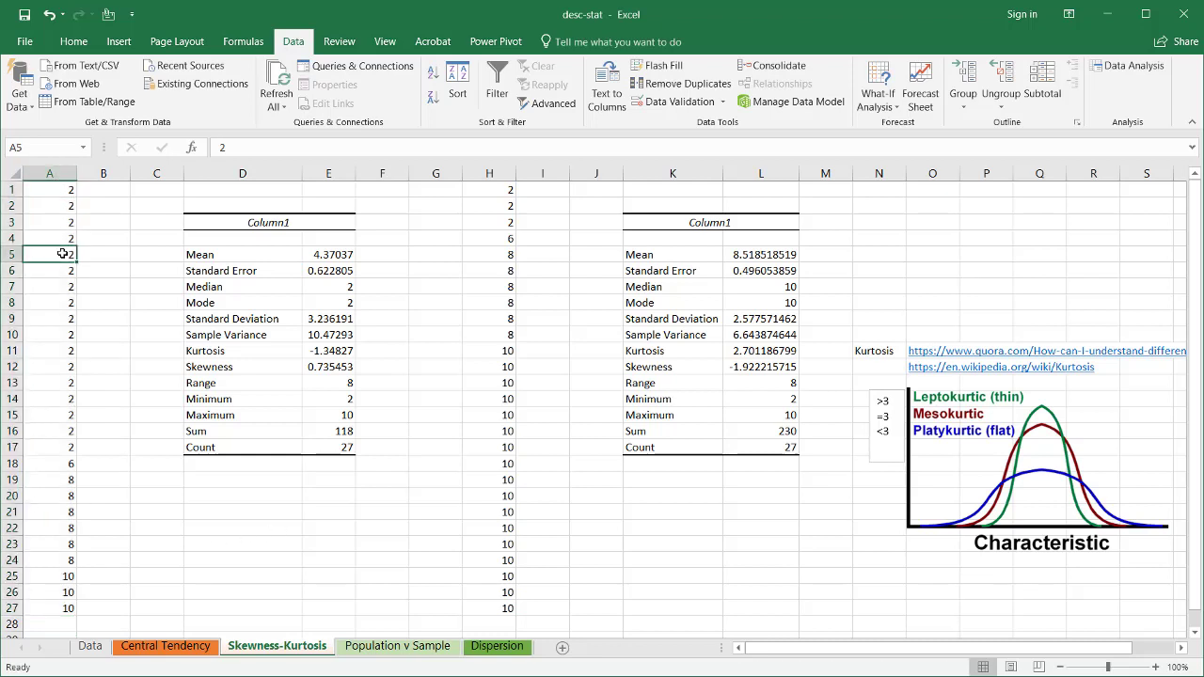
pyautogui.click(57, 287)
pyautogui.click(55, 335)
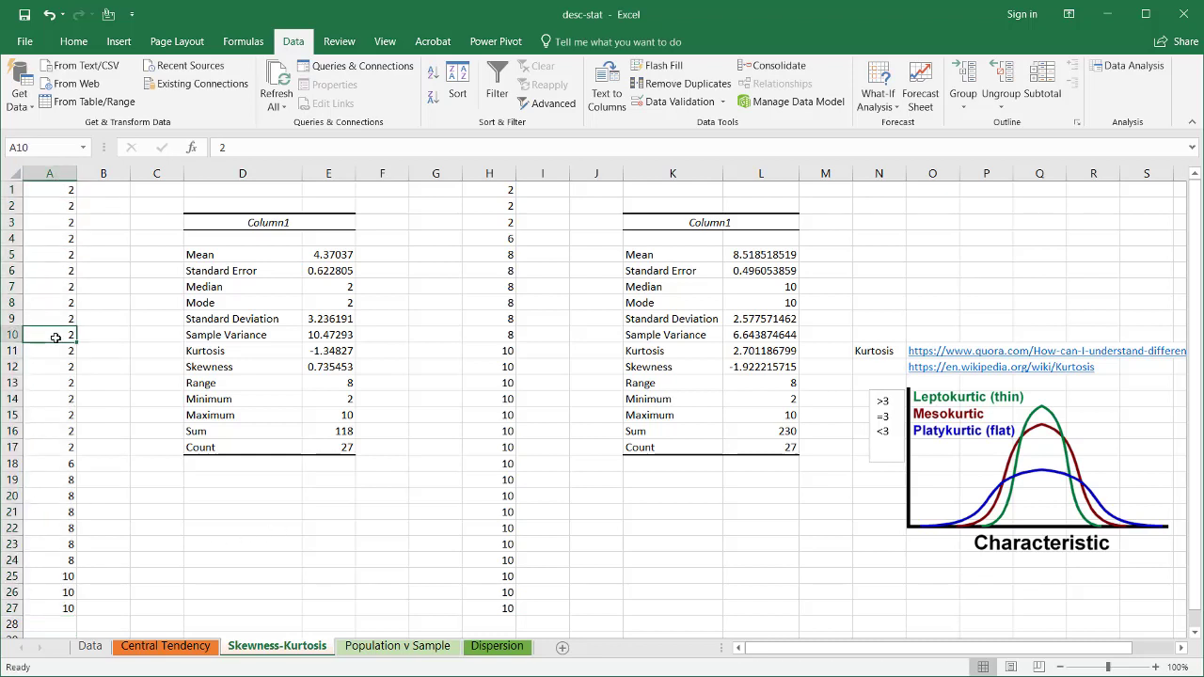
pyautogui.click(59, 365)
pyautogui.click(64, 574)
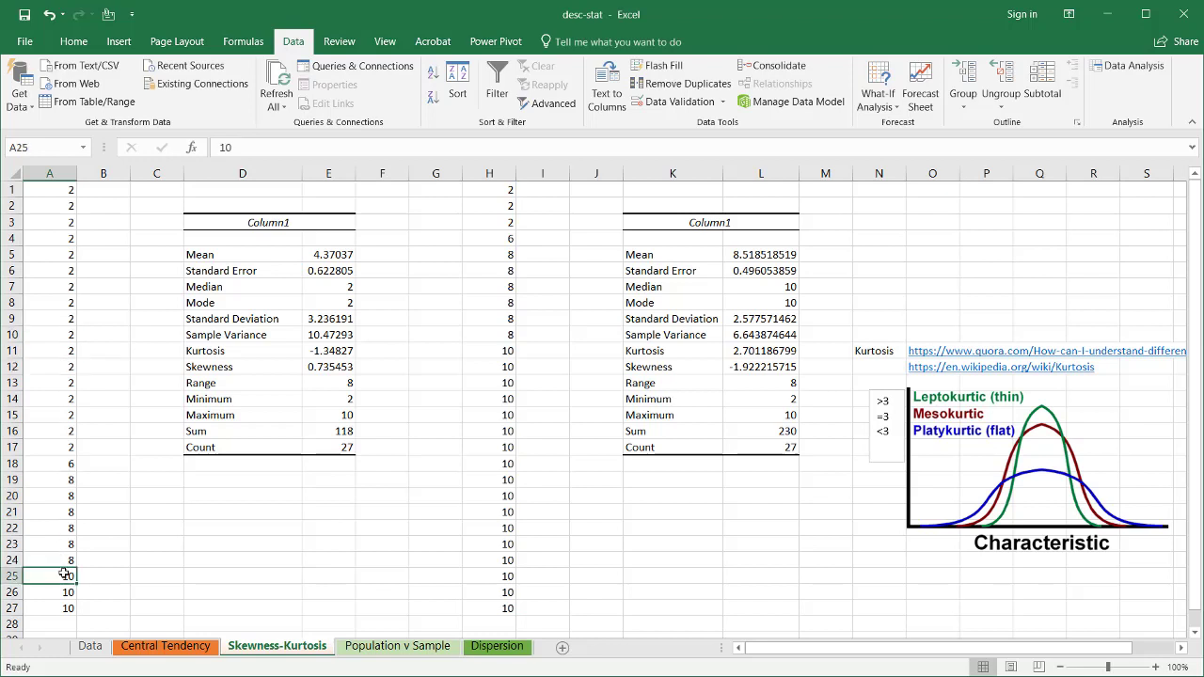
pyautogui.click(67, 591)
pyautogui.click(64, 609)
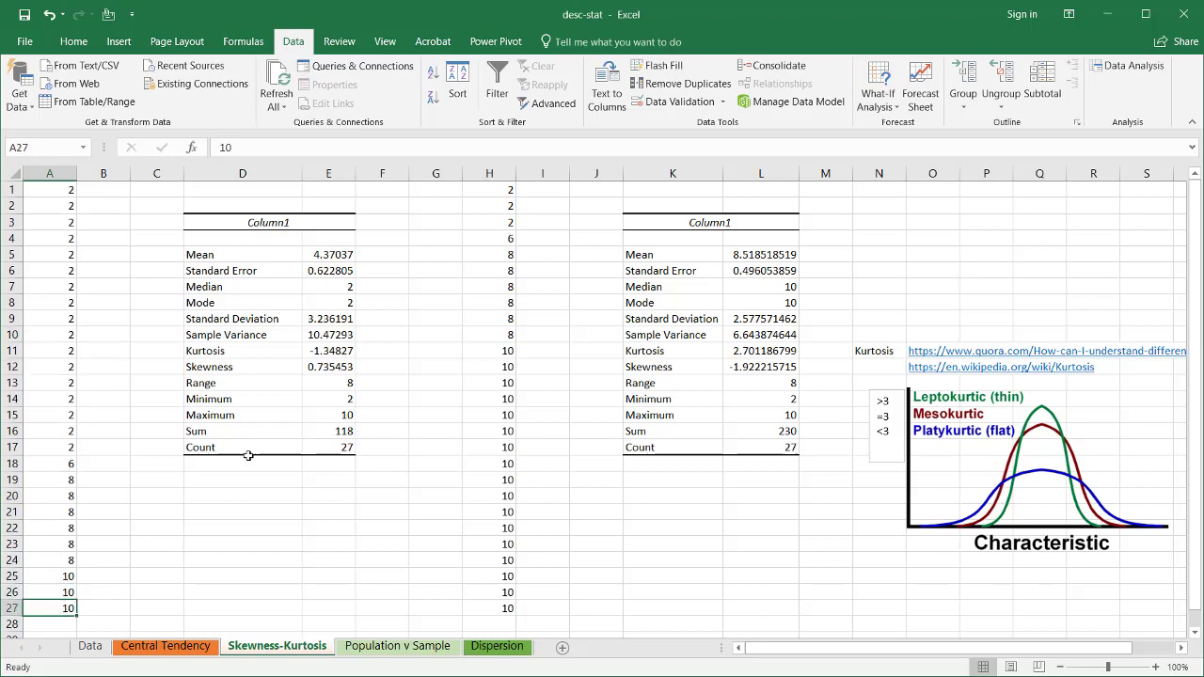
pyautogui.click(332, 369)
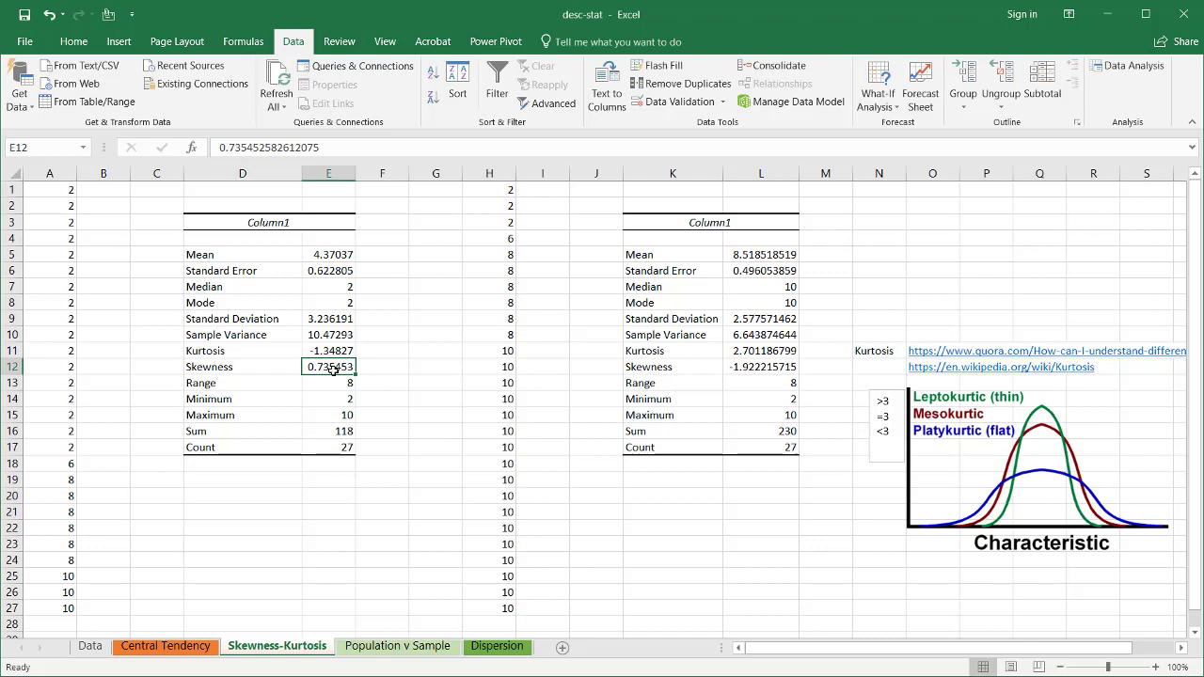
# Check the cookie sales' Skewness value in E14 of the Data sheet against the distribution charts on the Central Tendency sheet.
pyautogui.click(90, 646)
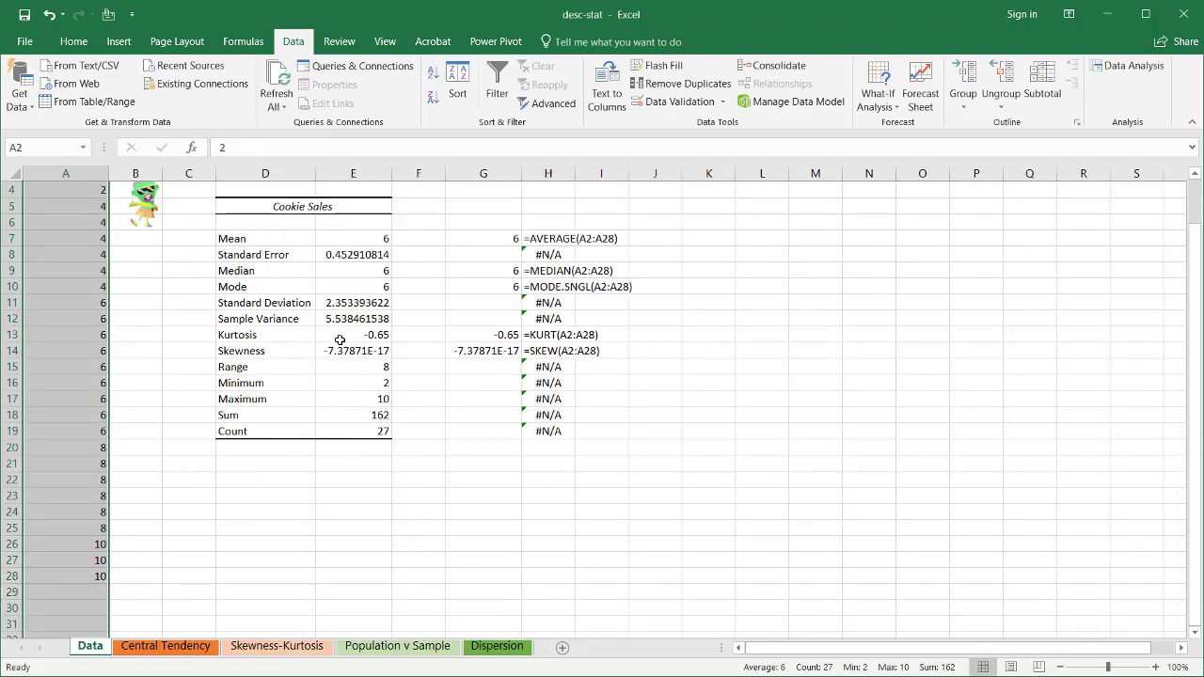
pyautogui.click(346, 350)
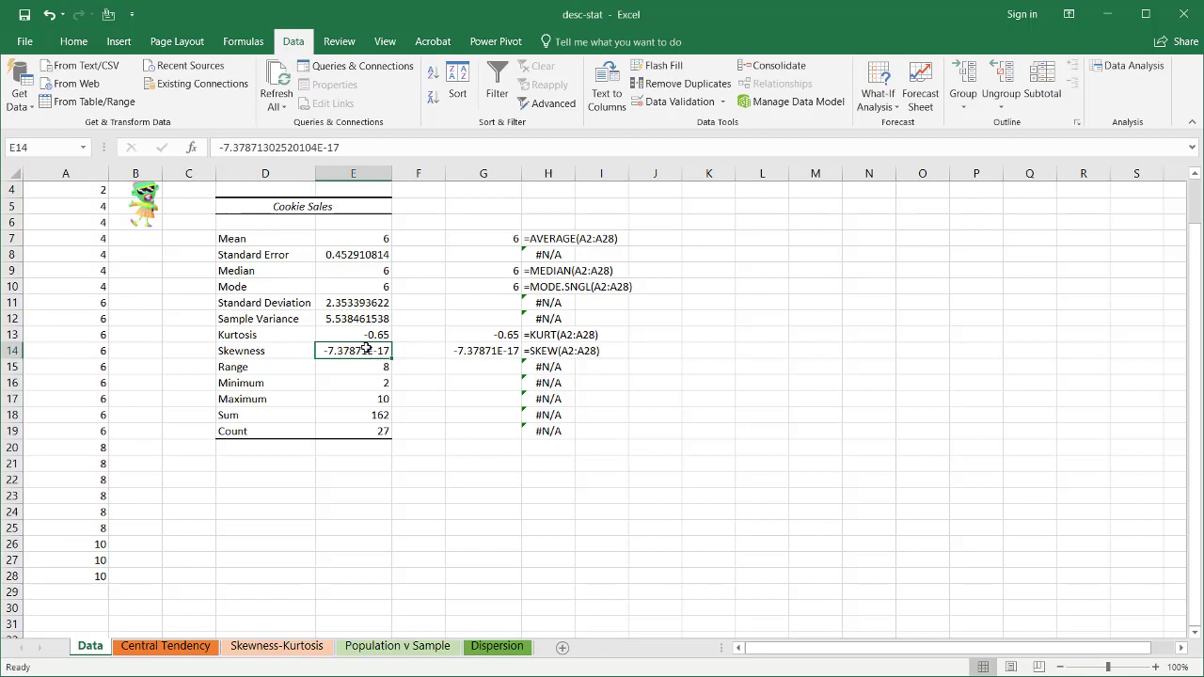
pyautogui.click(166, 646)
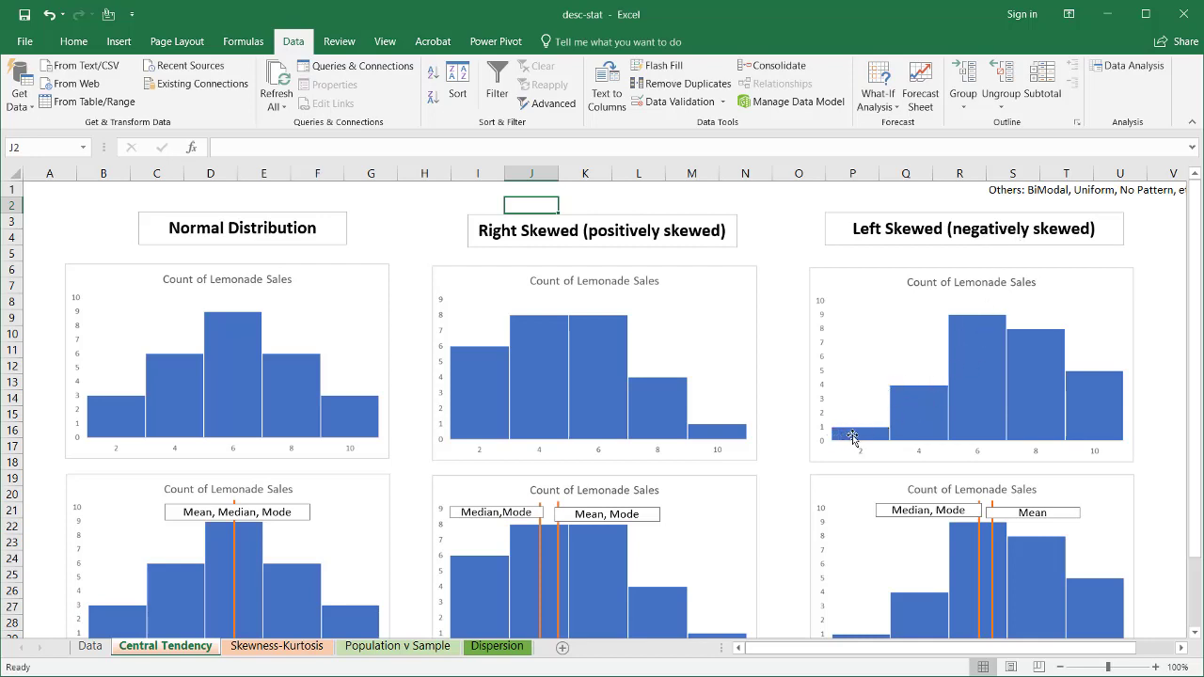
# Examine the column H values on the Skewness-Kurtosis sheet against their Skewness value in L12.
pyautogui.click(303, 647)
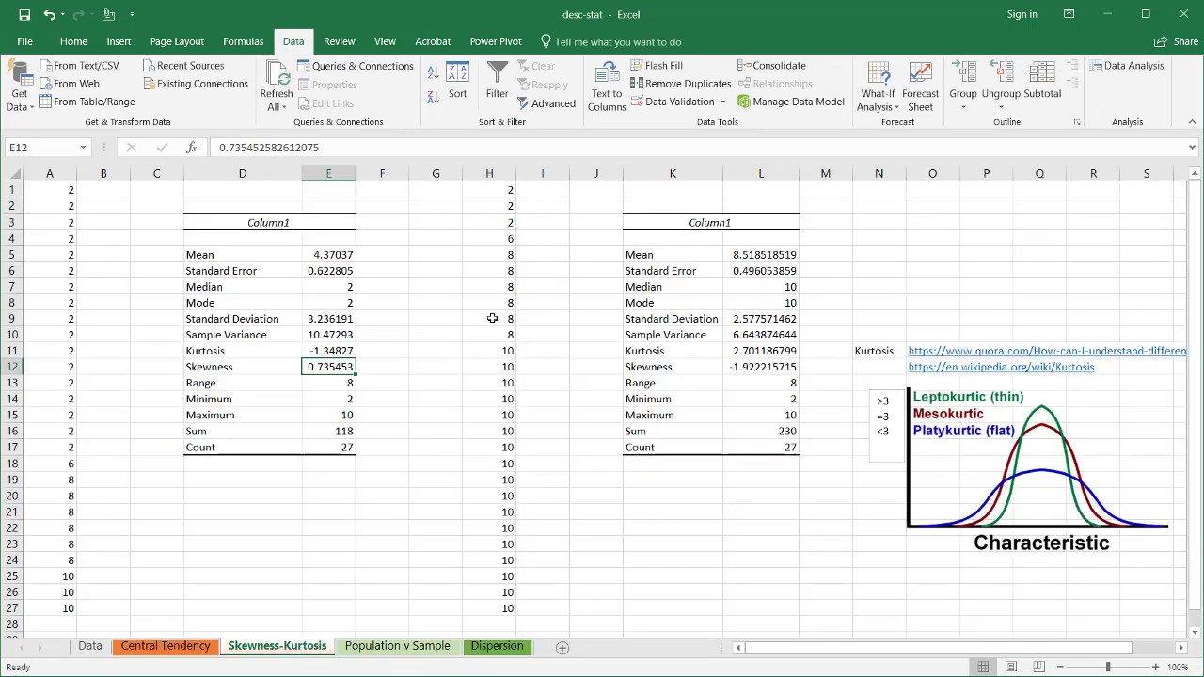
pyautogui.moveTo(496, 418); pyautogui.dragTo(490, 592)
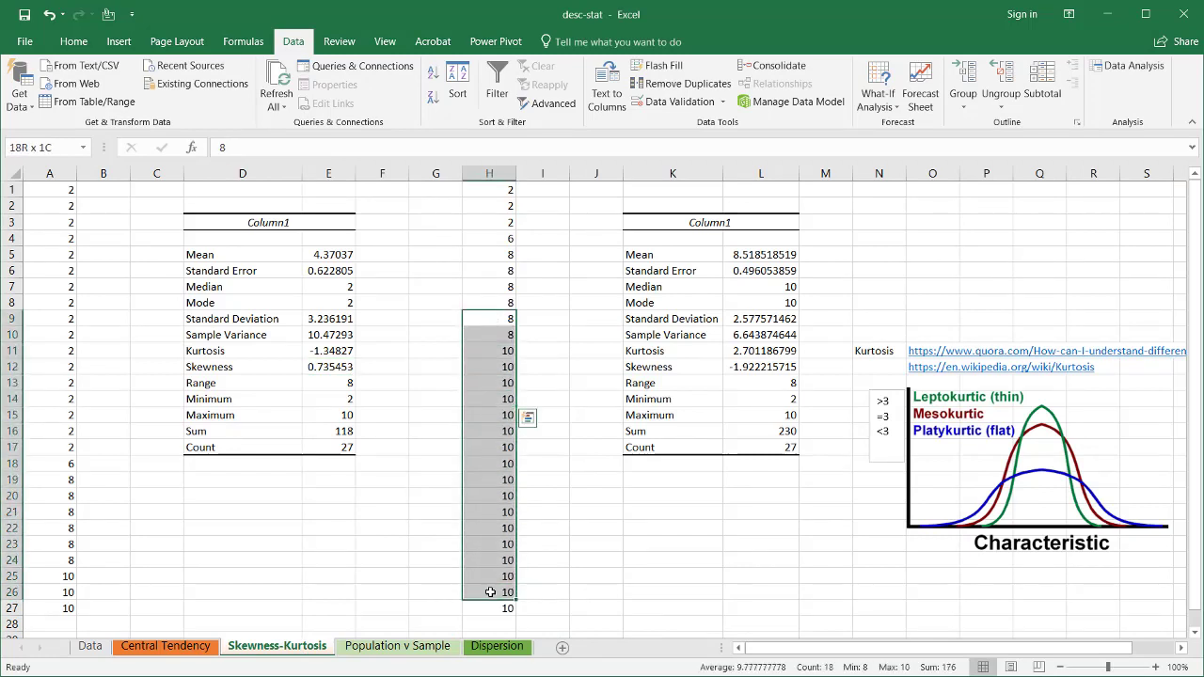
pyautogui.click(510, 206)
pyautogui.click(754, 370)
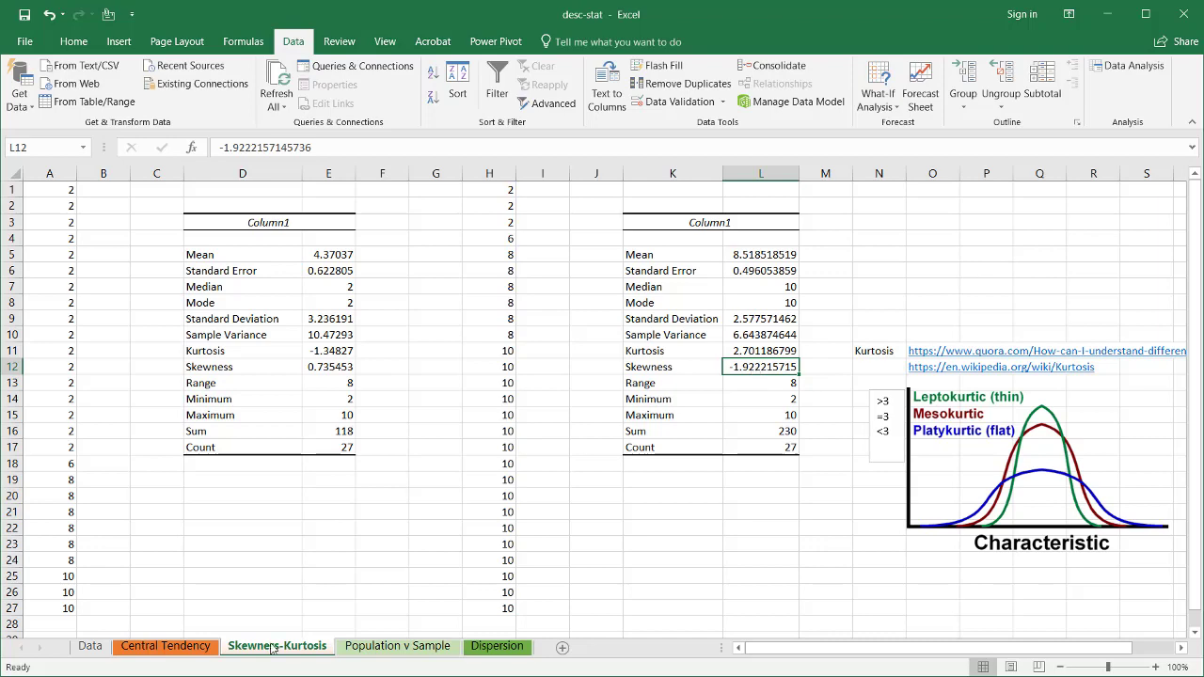
# Compare the mean, median and mode lines on the normal, right-skewed and left-skewed charts of the Central Tendency sheet.
pyautogui.click(166, 646)
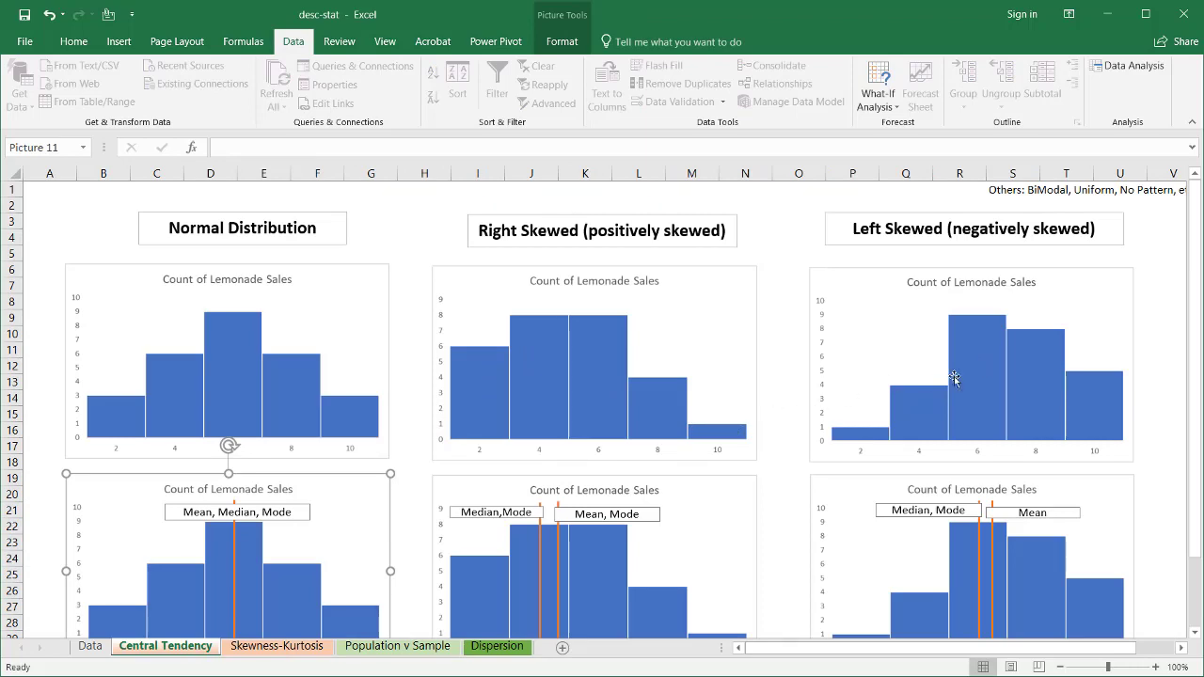
pyautogui.scroll(-1, 1195, 423)
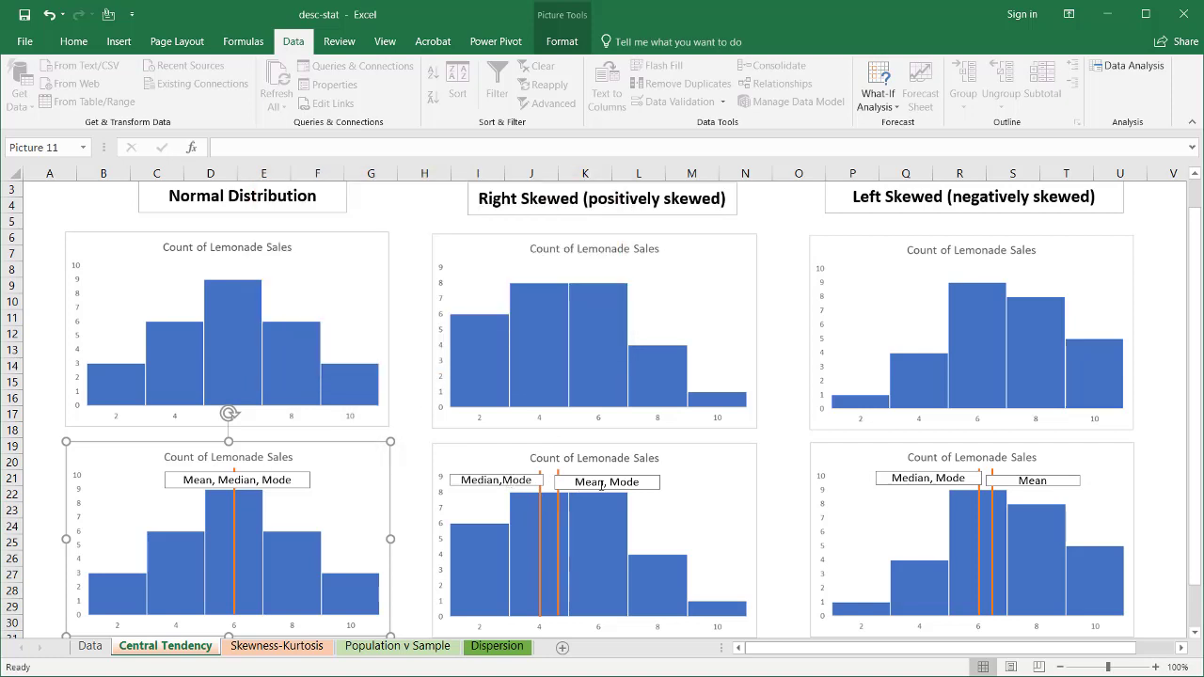
pyautogui.click(520, 480)
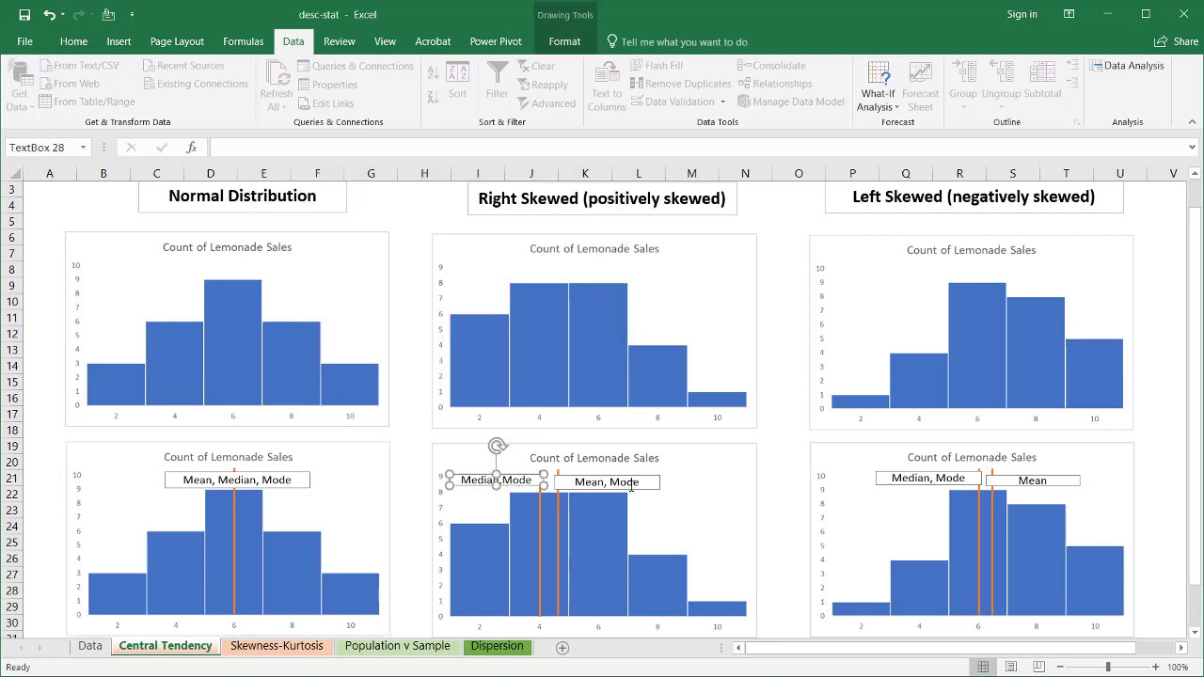
pyautogui.click(536, 524)
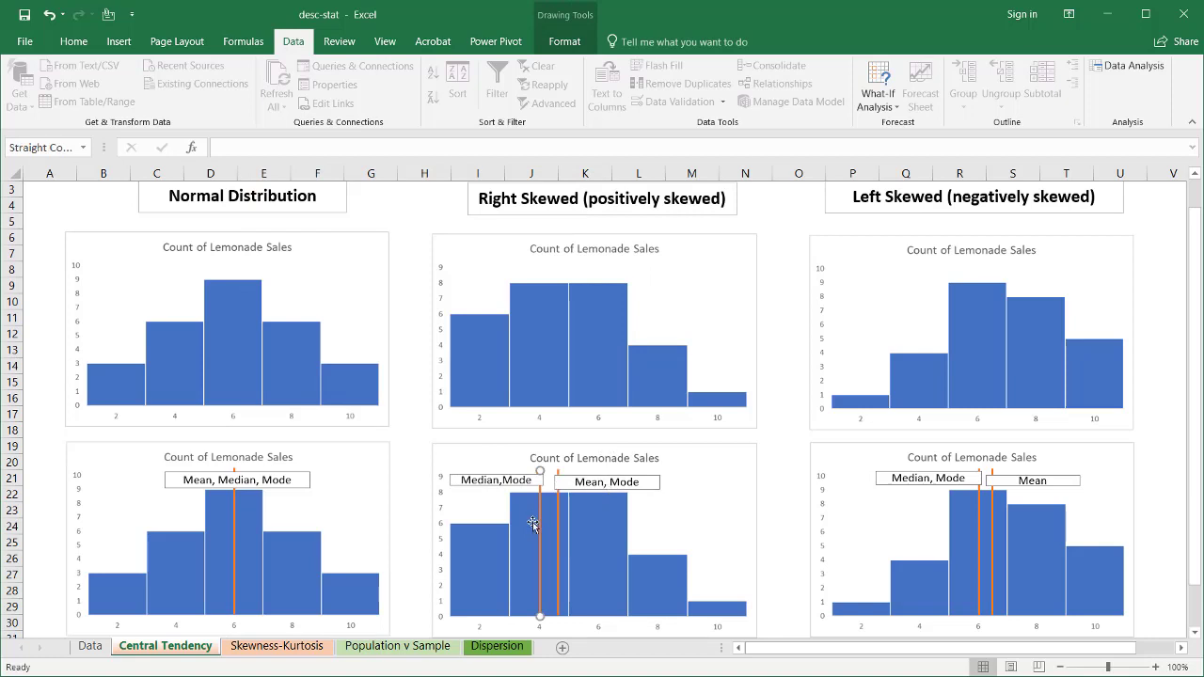
pyautogui.click(558, 523)
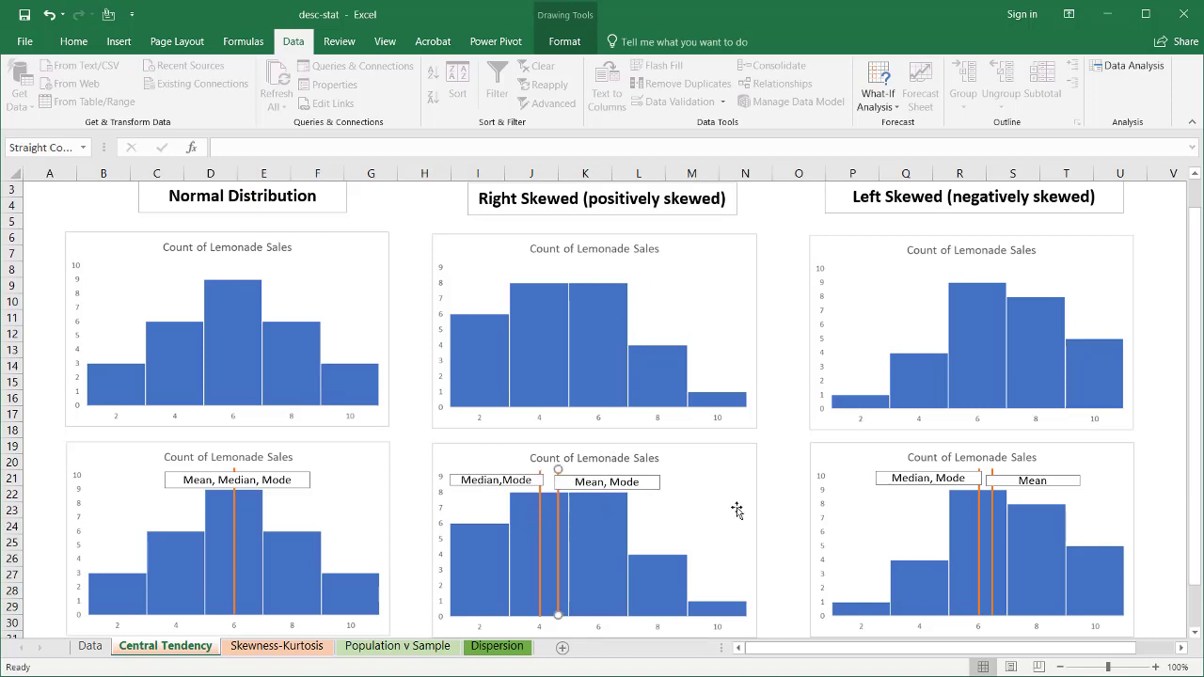
pyautogui.click(984, 518)
pyautogui.moveTo(1197, 530); pyautogui.dragTo(1197, 525)
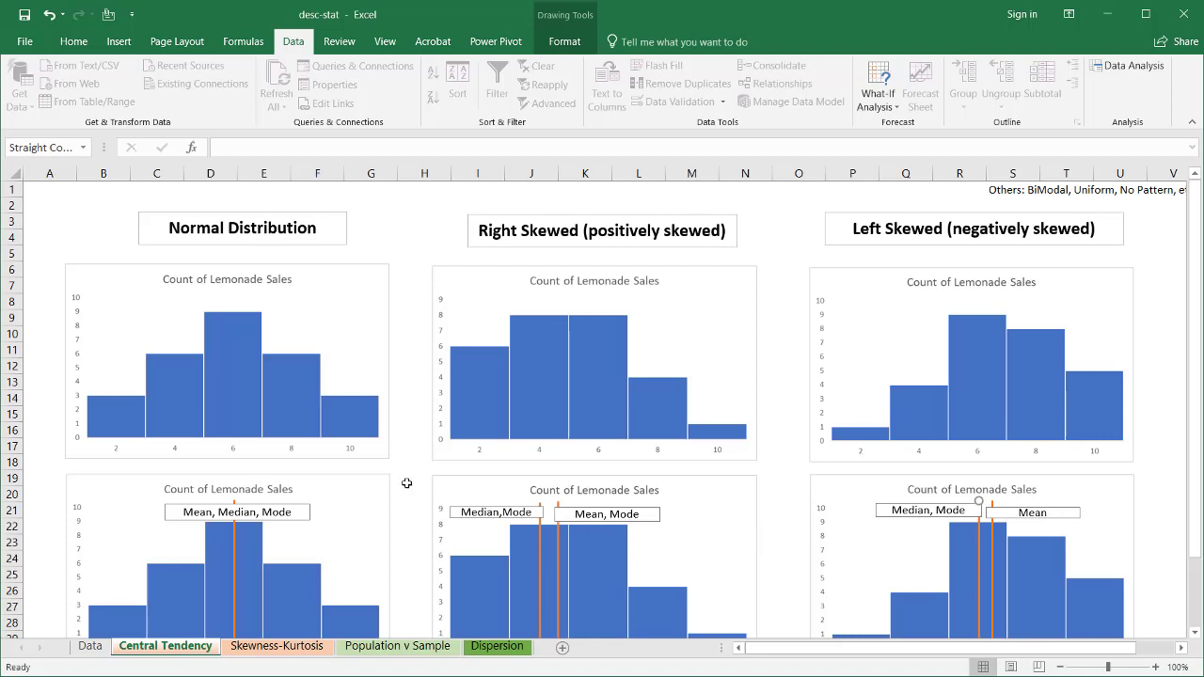
# Review the cookie sales' Count in E19 and Sum in E18 of the Data sheet's summary table.
pyautogui.click(90, 646)
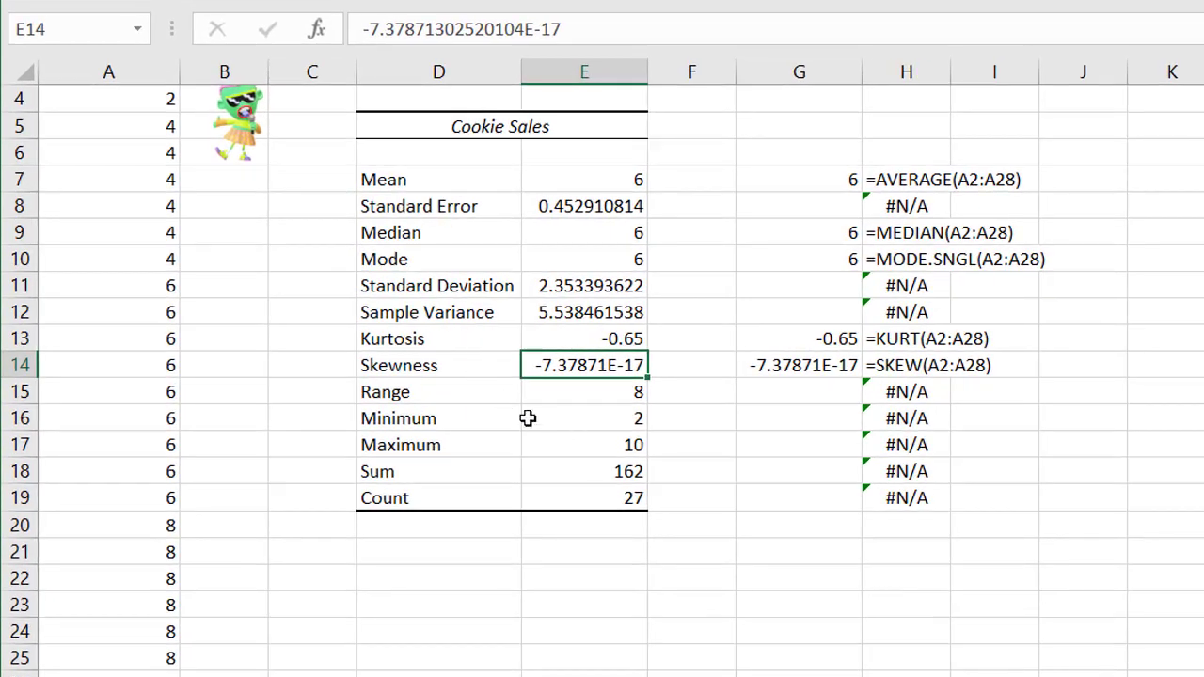
pyautogui.click(584, 475)
pyautogui.click(591, 503)
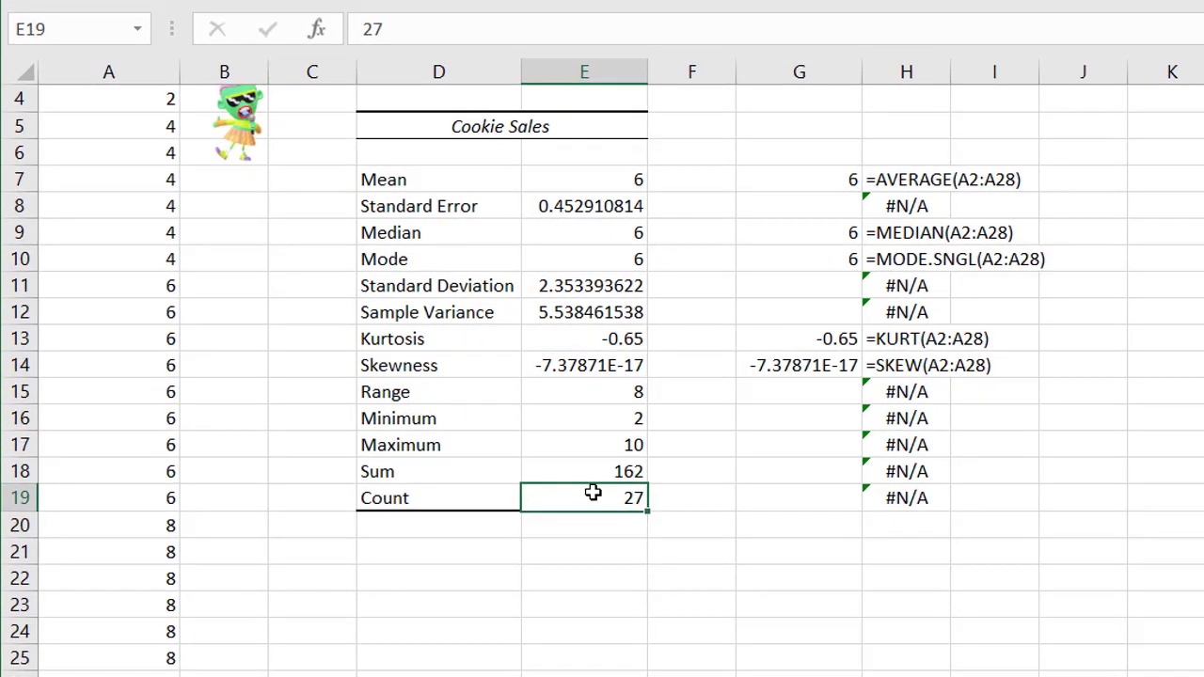
pyautogui.click(595, 472)
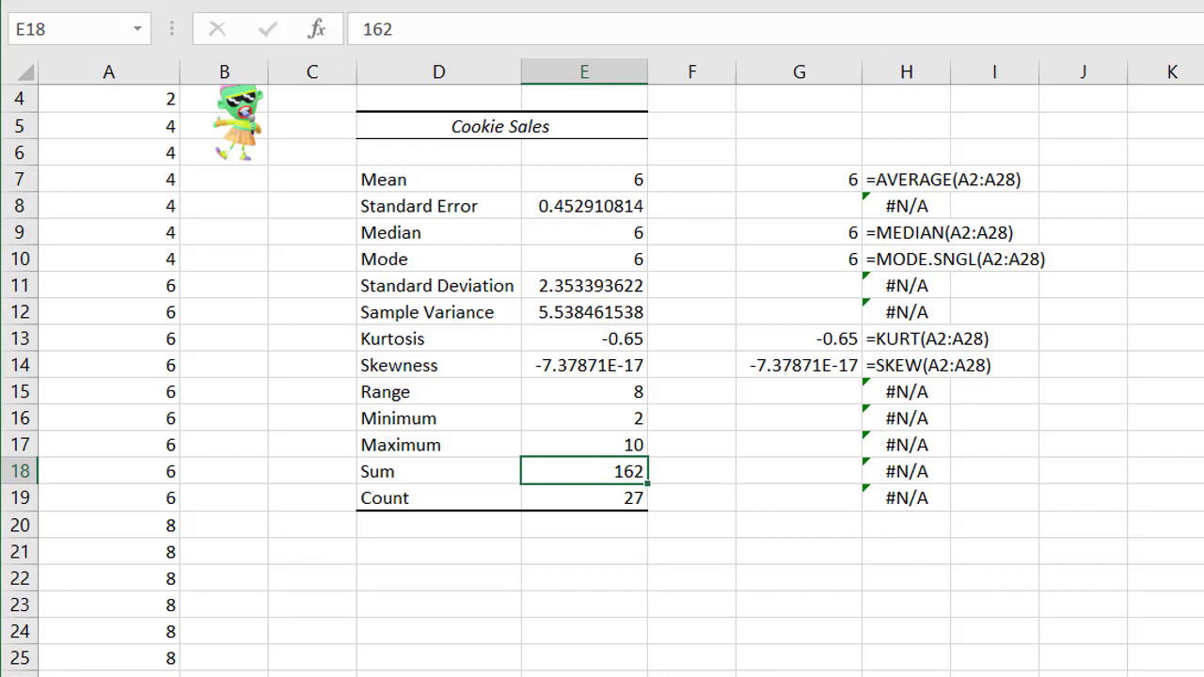
# Calculate the total of the cookie sales values in G18 with =SUM(A2:A28).
pyautogui.moveTo(113, 672); pyautogui.dragTo(89, 114)
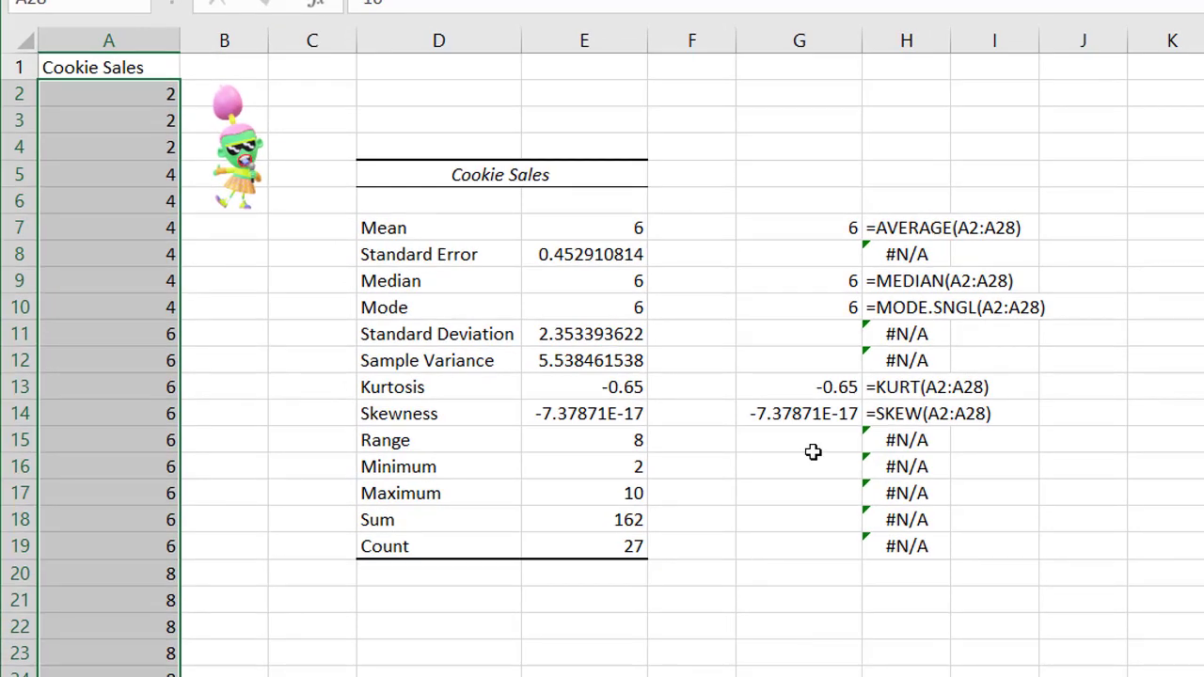
pyautogui.click(795, 512)
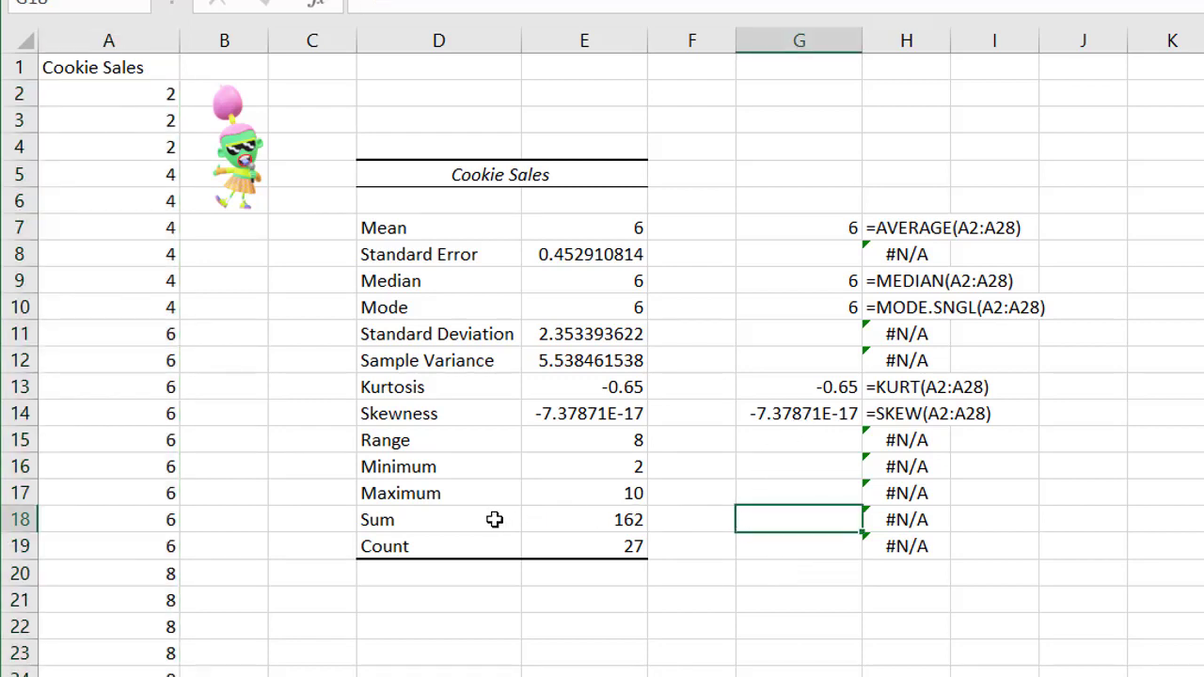
pyautogui.write('=sum')
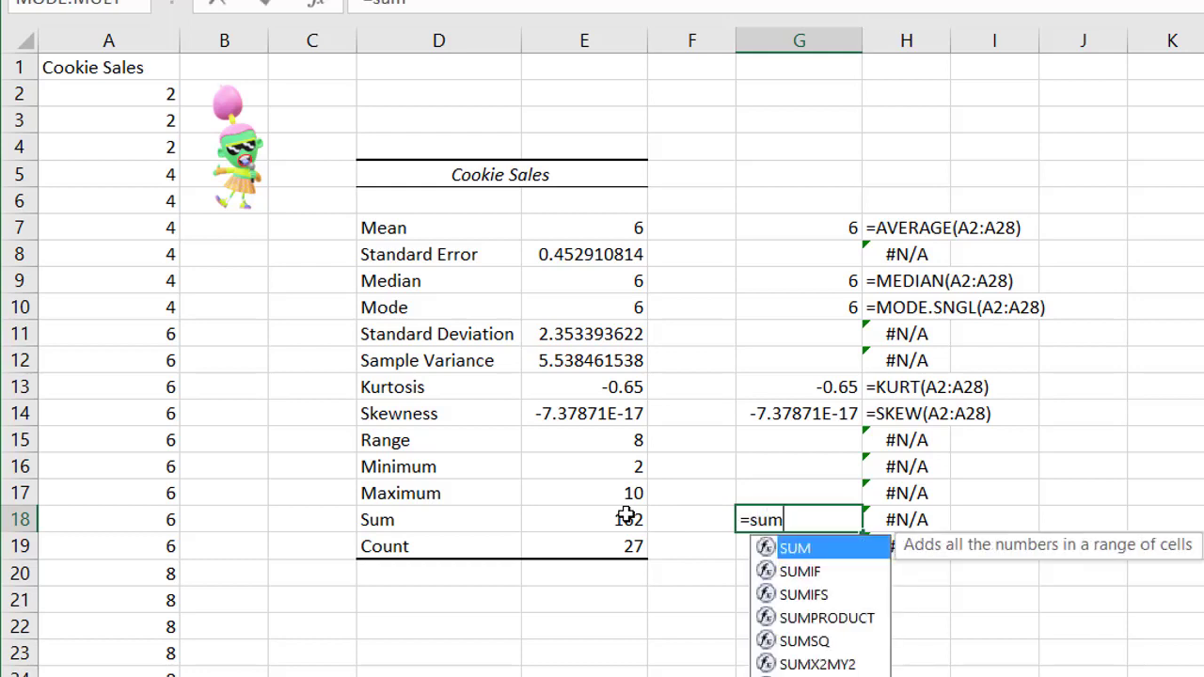
pyautogui.write('(a2')
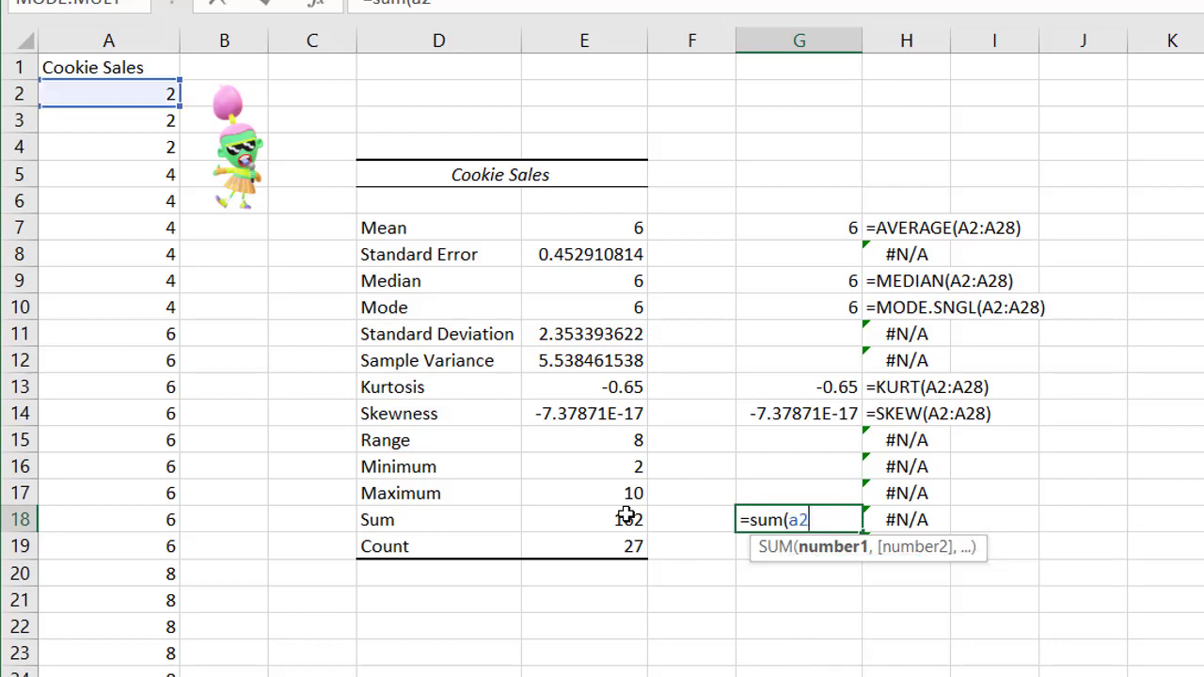
pyautogui.write(':a28')
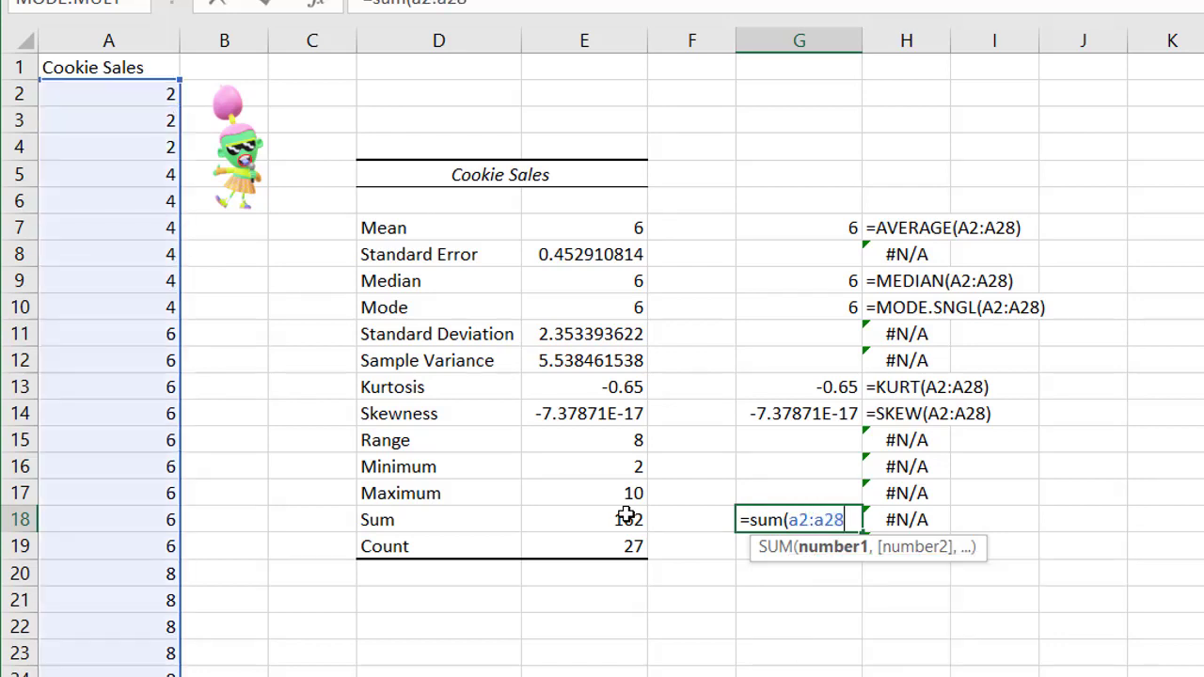
pyautogui.write(')')
pyautogui.press('Return')
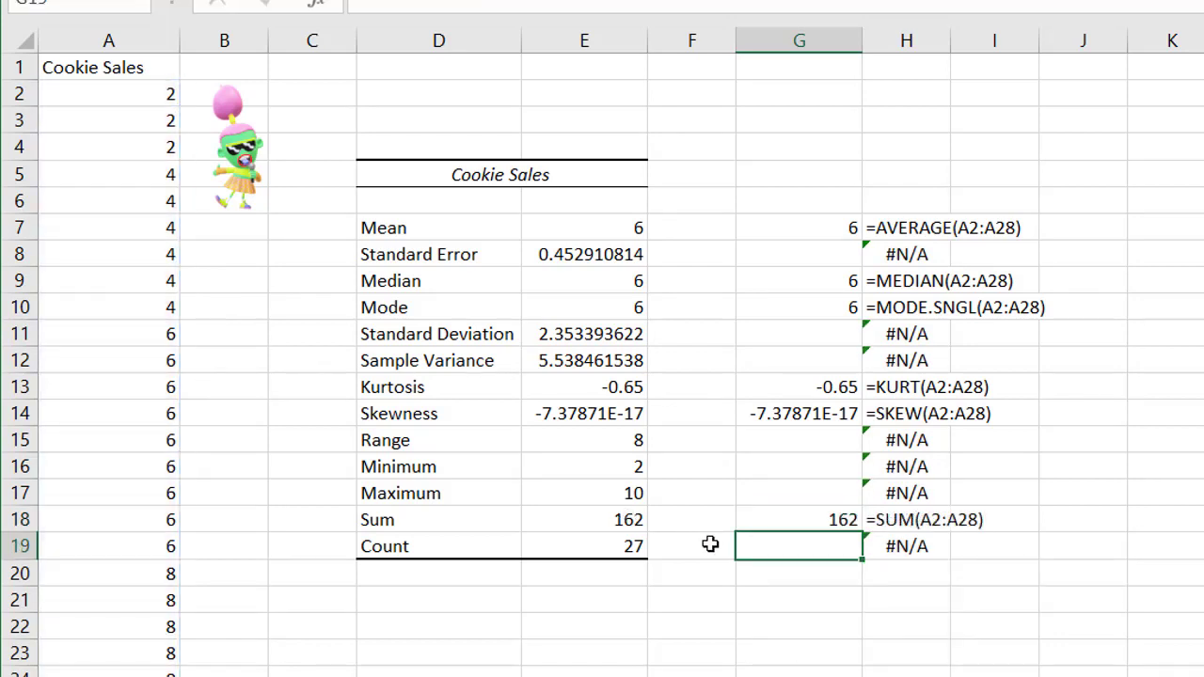
# Count the cookie sales values in G19 with =COUNT(A2:A28).
pyautogui.write('=count')
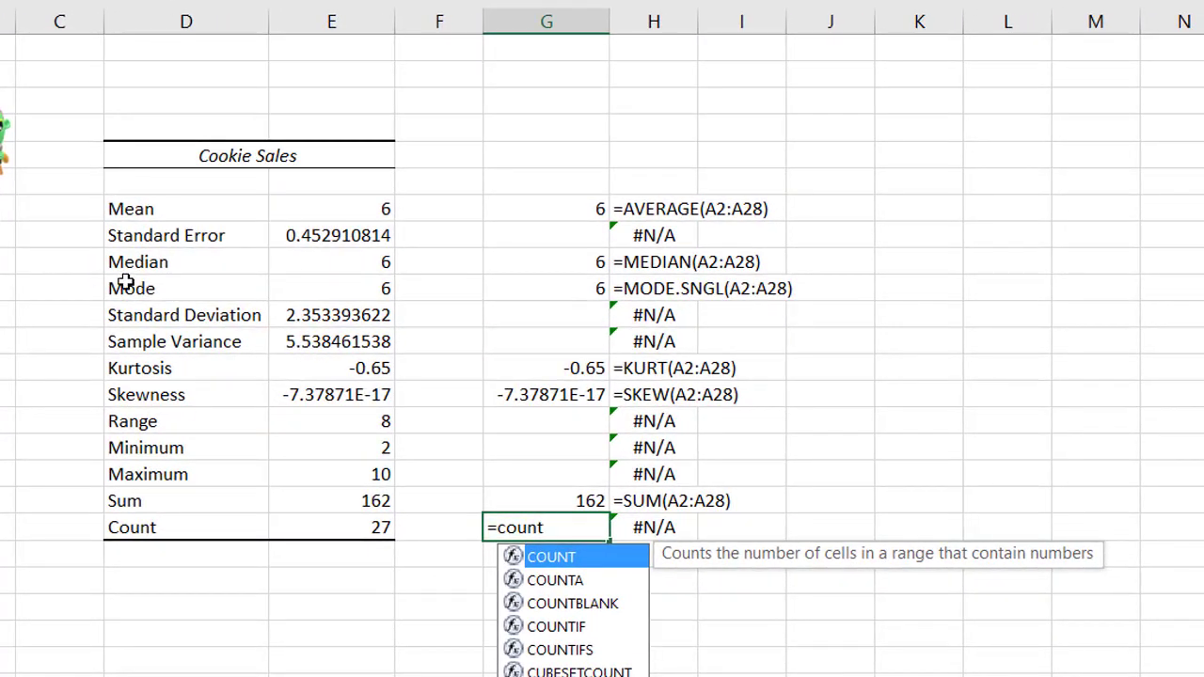
pyautogui.write('(a2')
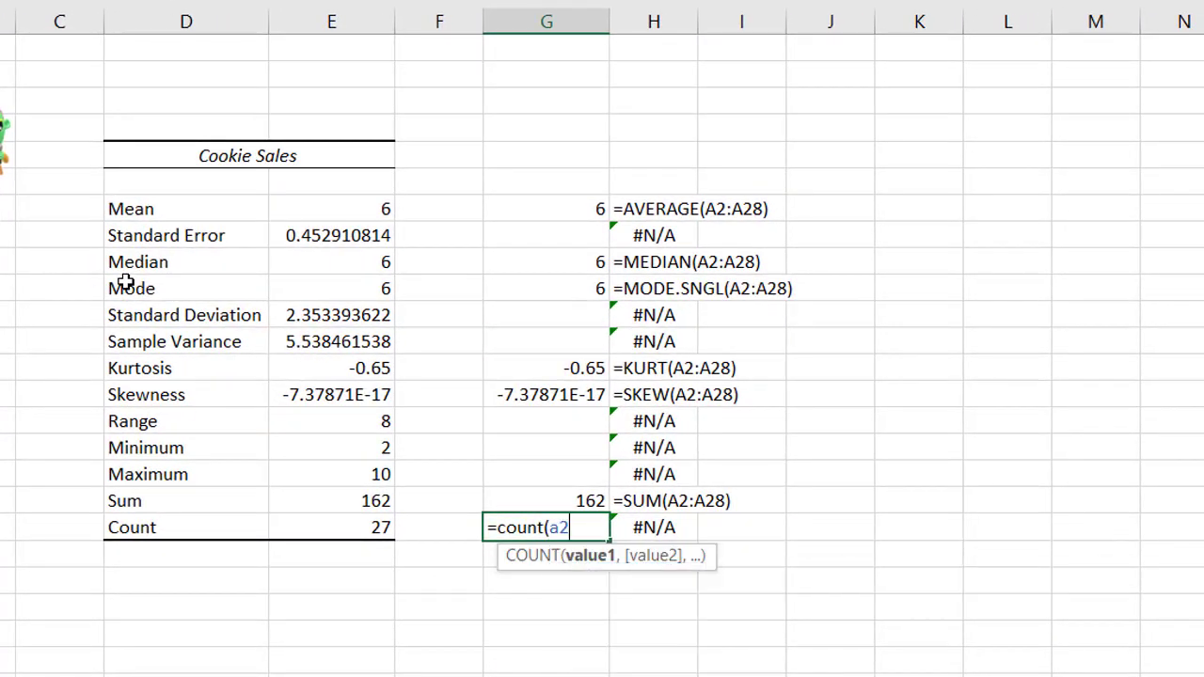
pyautogui.write(':a28)')
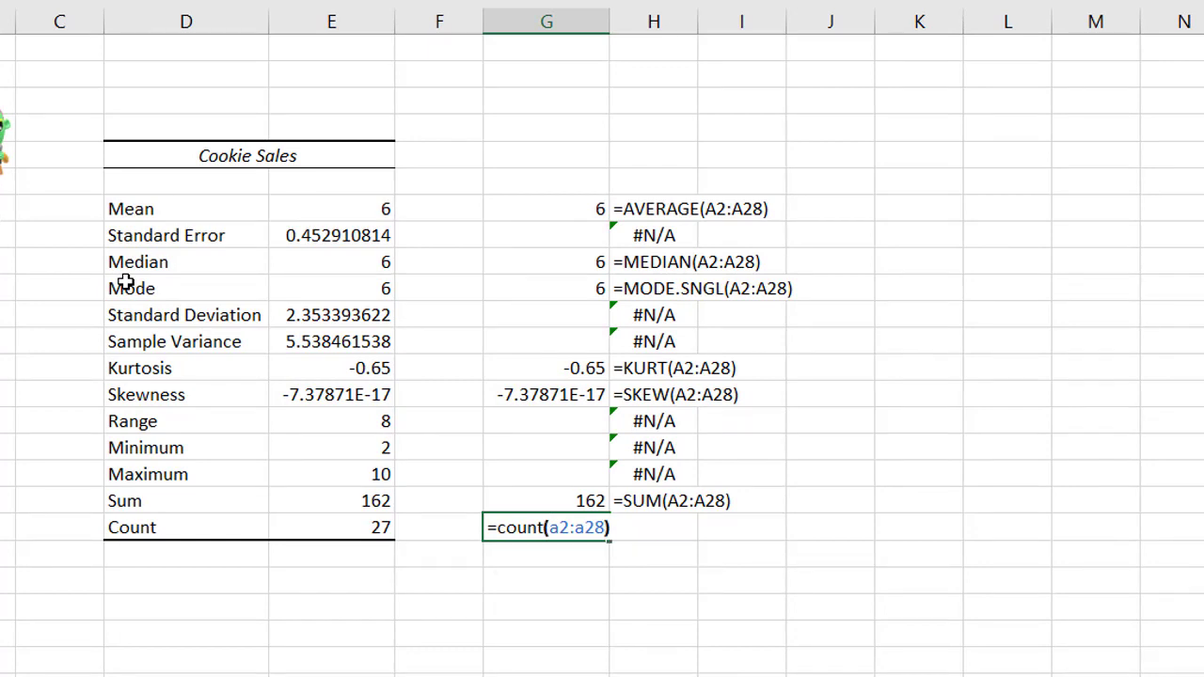
pyautogui.press('Return')
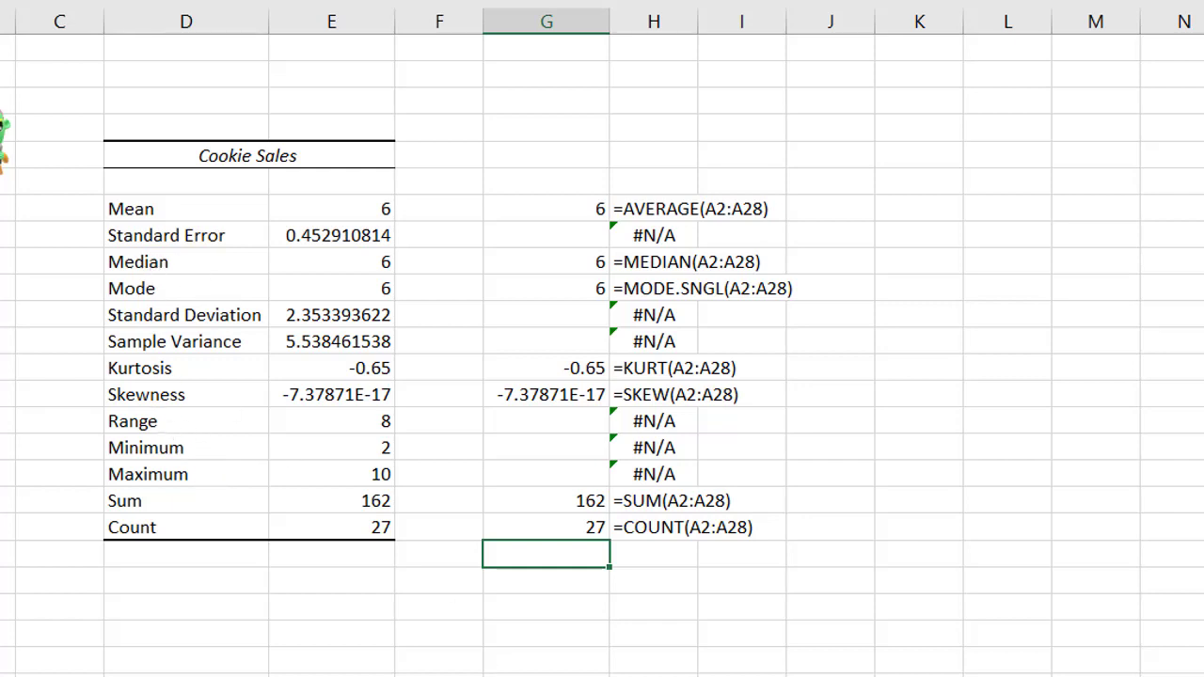
# Calculate the largest cookie sales value in G17 with =MAX(A2:A28) and select the result.
pyautogui.click(529, 474)
pyautogui.write('=')
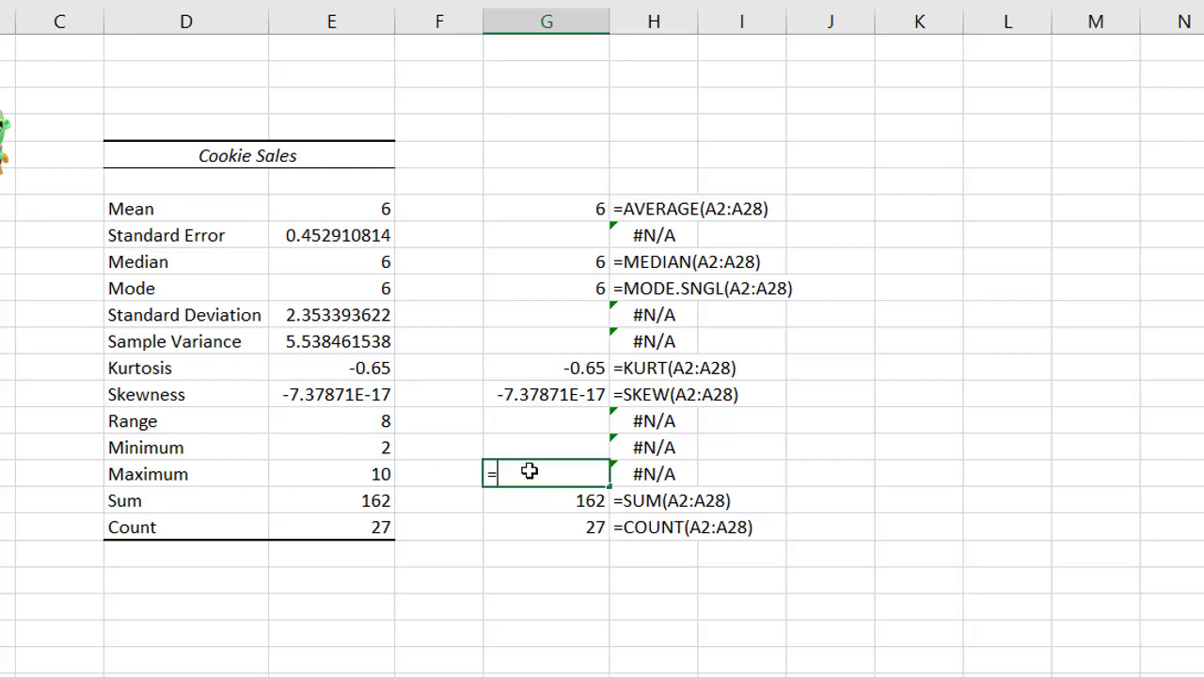
pyautogui.write('max')
pyautogui.press('Tab')
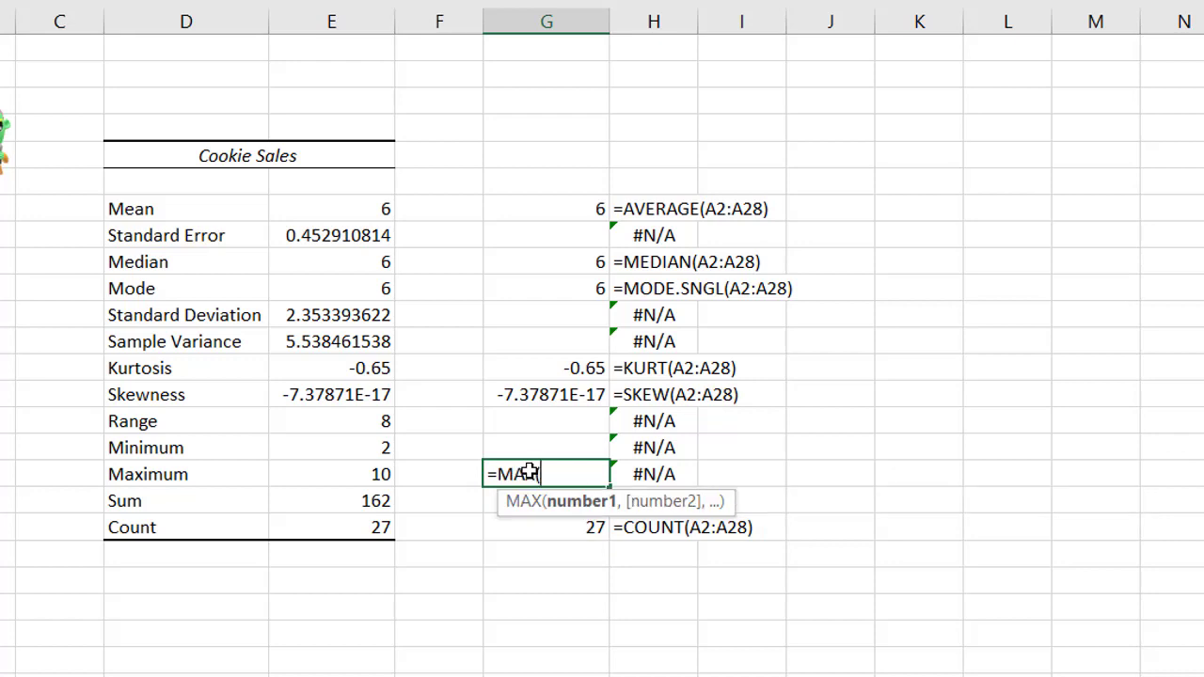
pyautogui.write('a2:a28)')
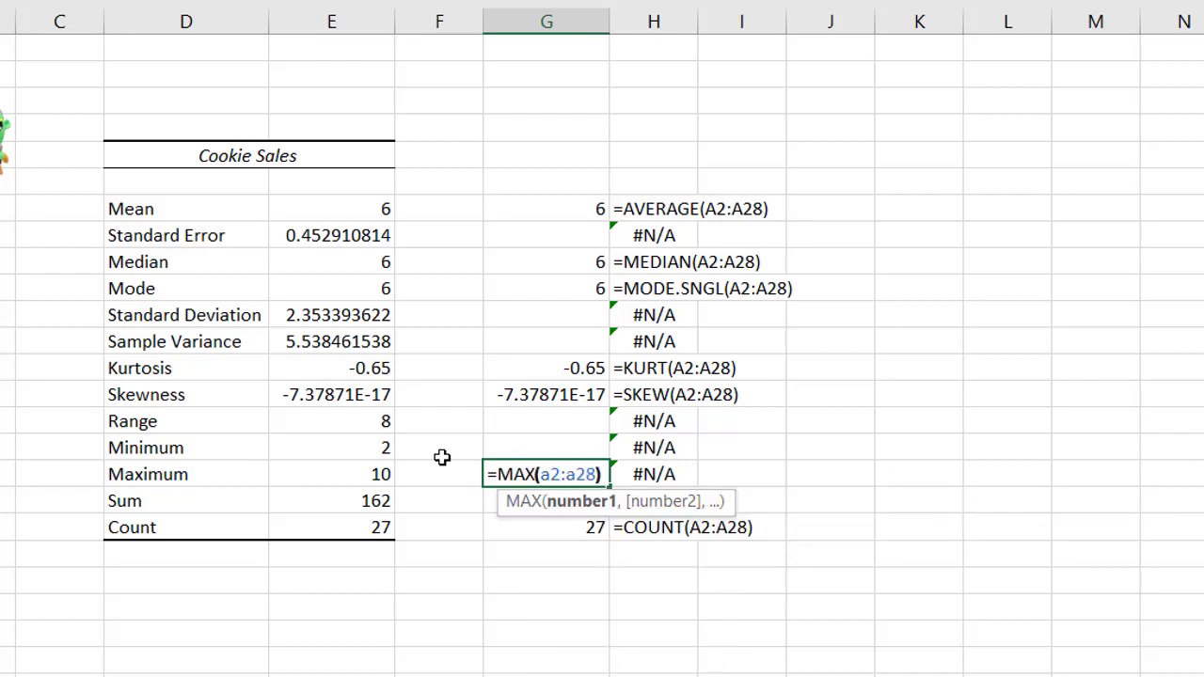
pyautogui.press('Return')
pyautogui.click(523, 474)
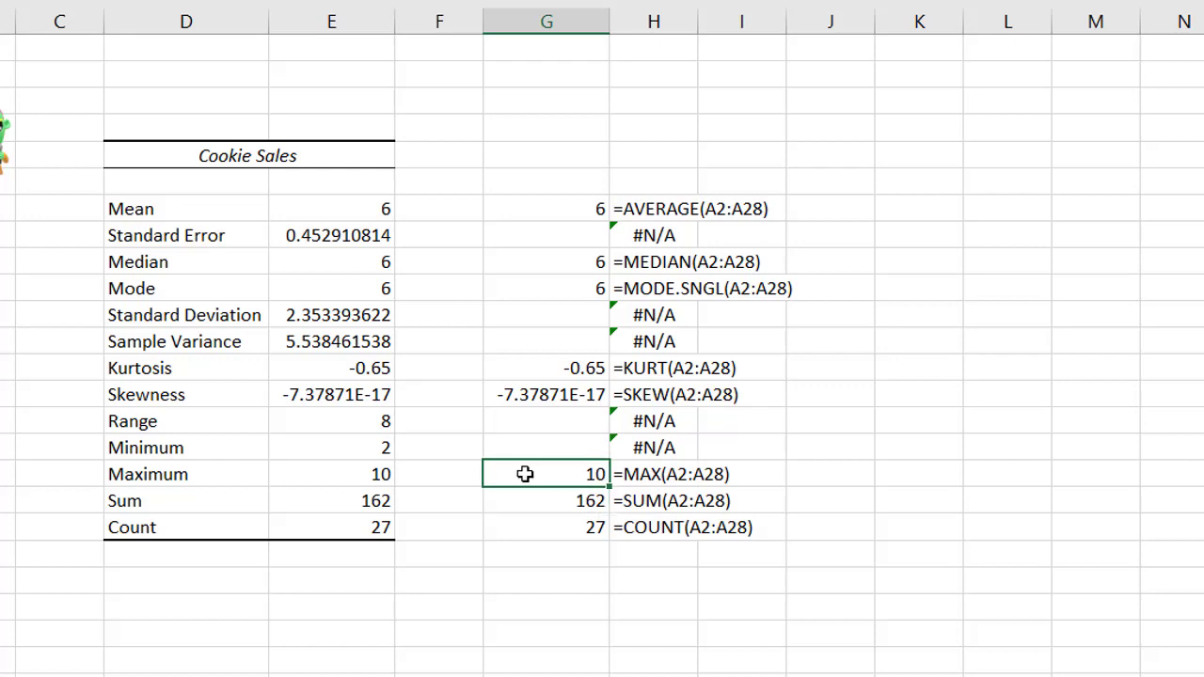
# Calculate the smallest cookie sales value in G16 with =MIN(A2:A28).
pyautogui.click(535, 444)
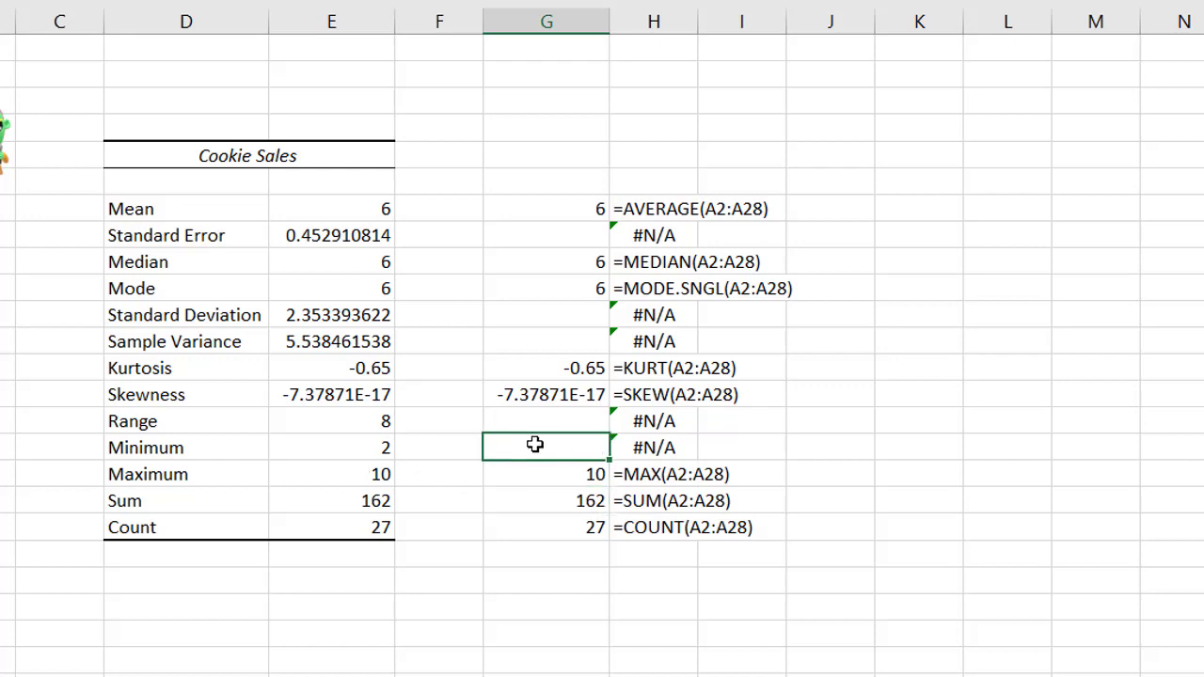
pyautogui.write('=min(')
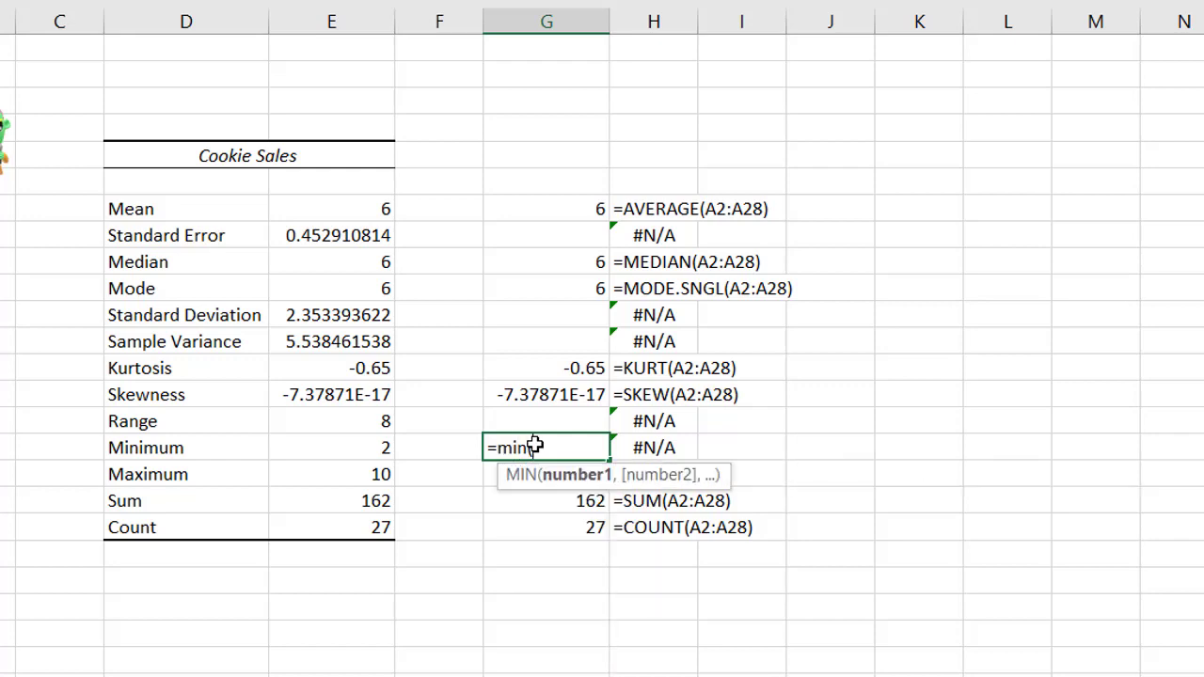
pyautogui.write('a2:a28)')
pyautogui.press('Return')
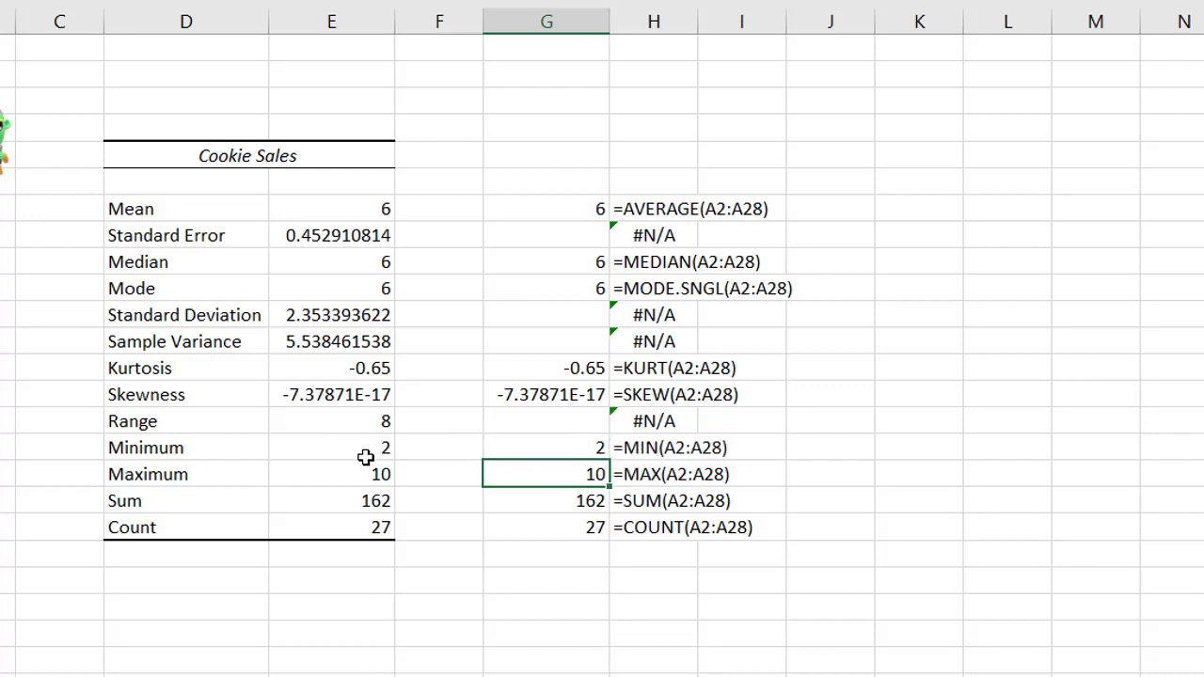
# Calculate the cookie sales range in G15 by subtracting the minimum from the maximum with =G17-G16.
pyautogui.click(552, 424)
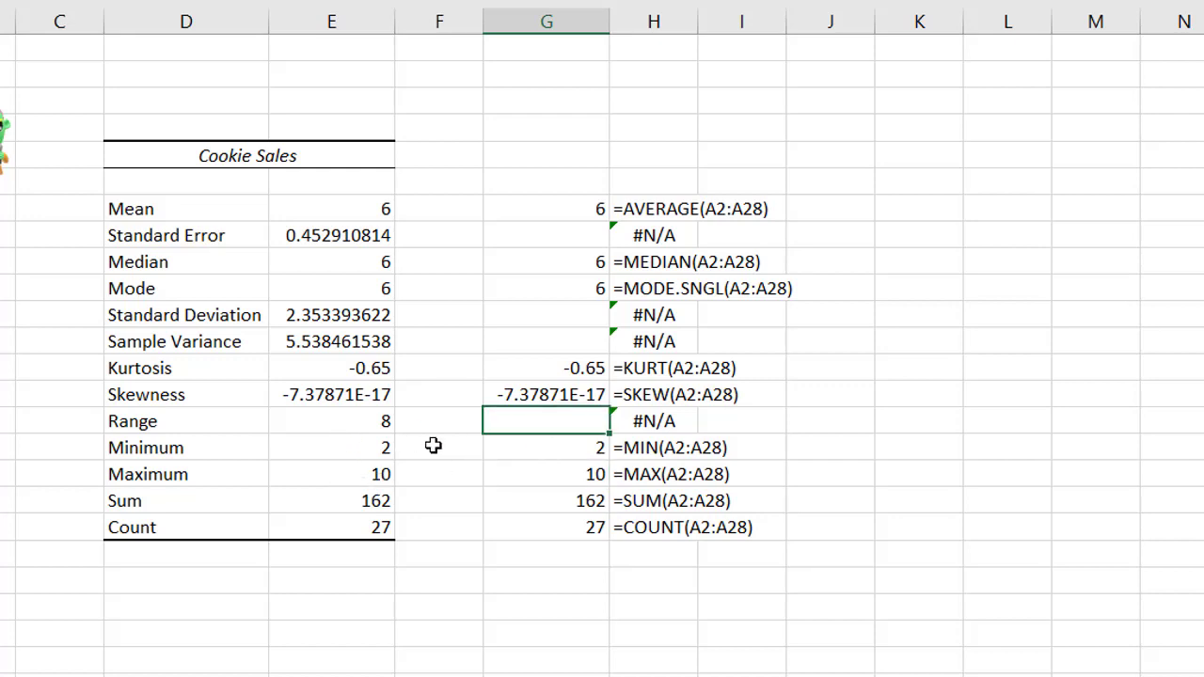
pyautogui.write('=')
pyautogui.click(554, 474)
pyautogui.write('-')
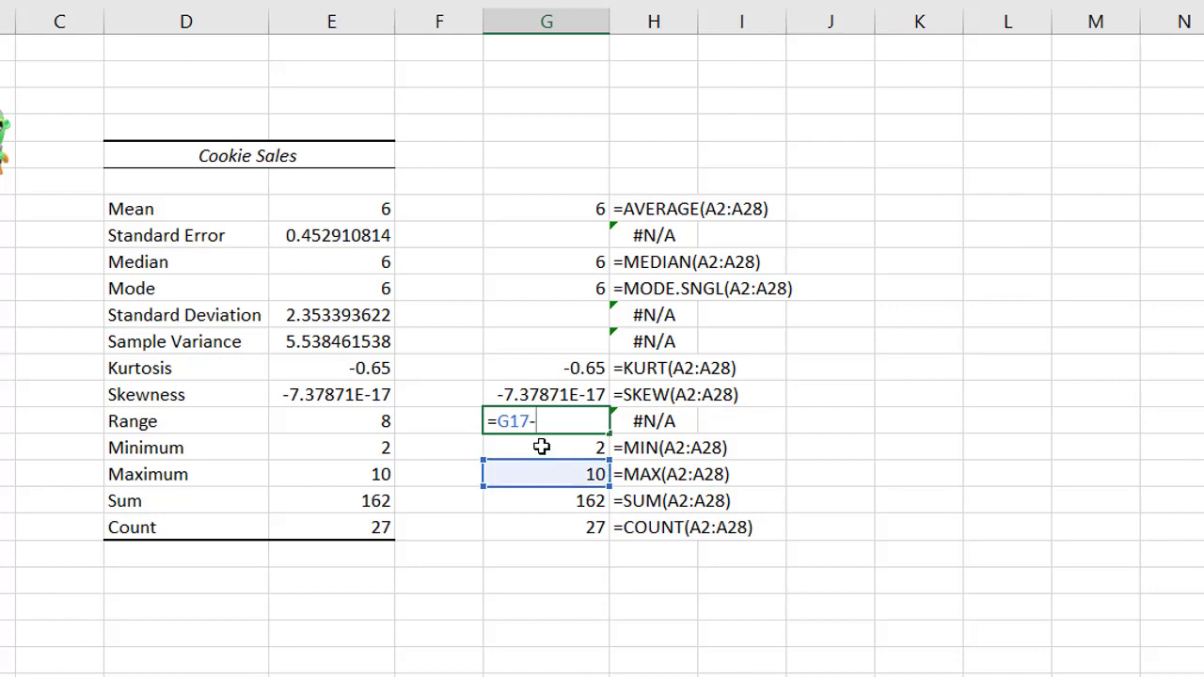
pyautogui.click(547, 447)
pyautogui.press('Return')
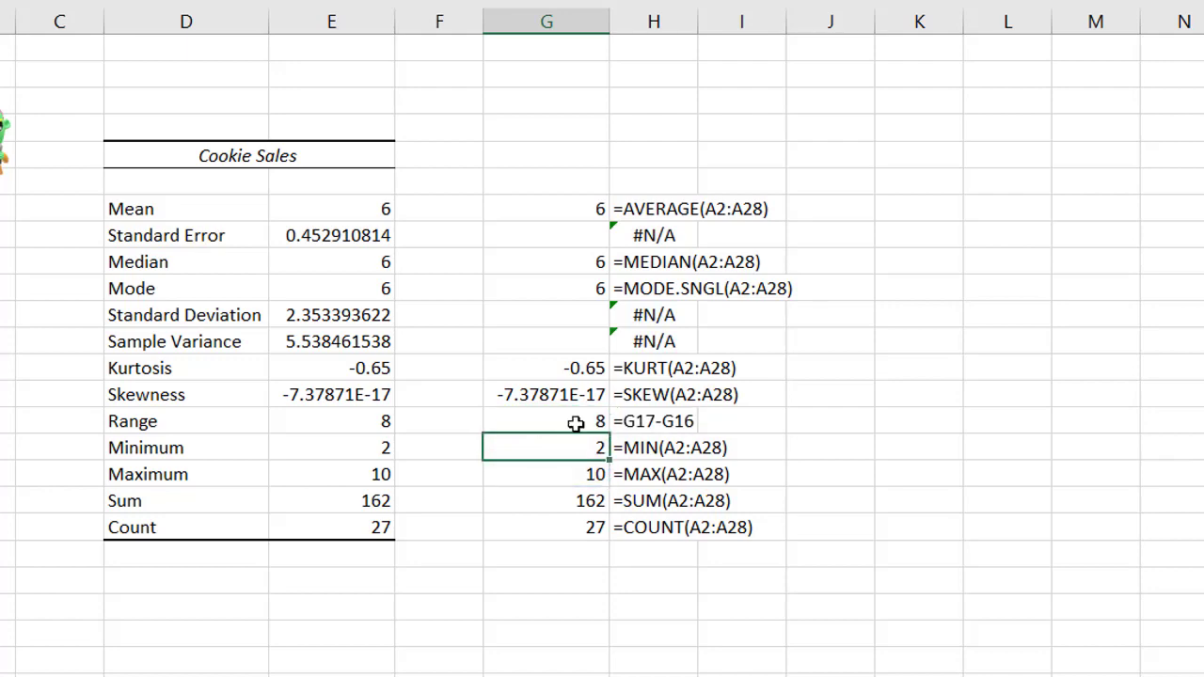
# Replace the range formula in G15 with =MAX(A2:A28)-MIN(A2:A28) and compare its result with the Range value in E15.
pyautogui.click(576, 422)
pyautogui.moveTo(375, 90); pyautogui.dragTo(330, 94)
pyautogui.write('mac')
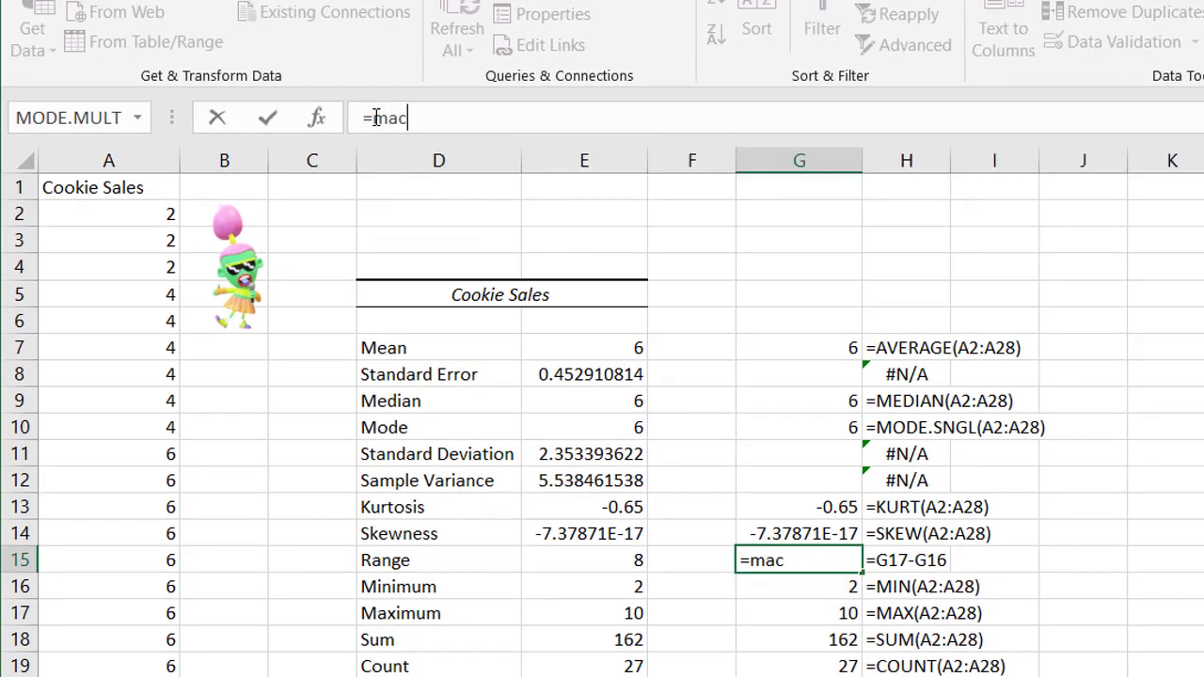
pyautogui.press('BackSpace')
pyautogui.write('x(')
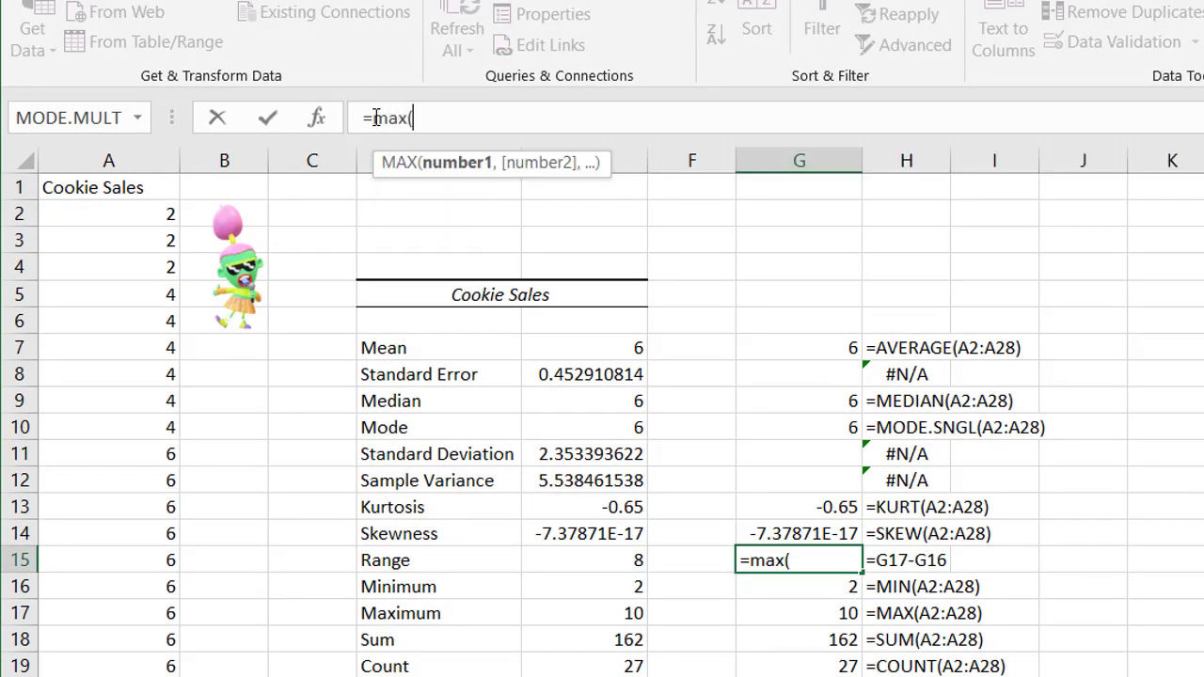
pyautogui.write('a2:')
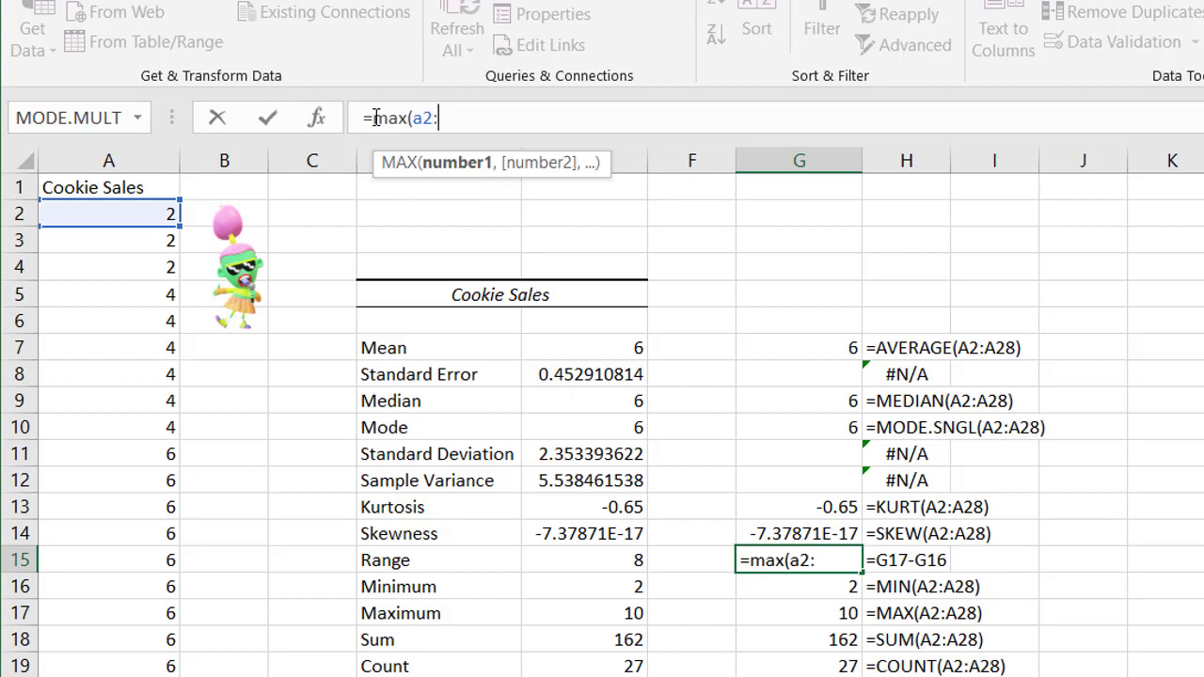
pyautogui.write('a28)-min(')
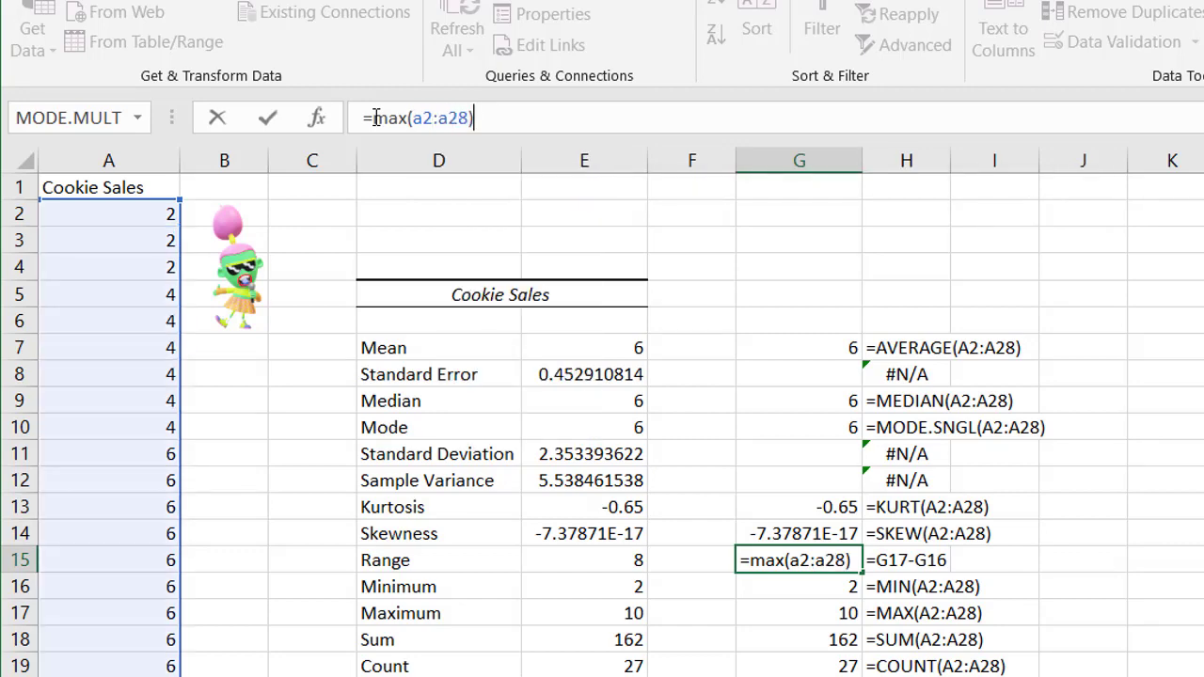
pyautogui.write('a2:')
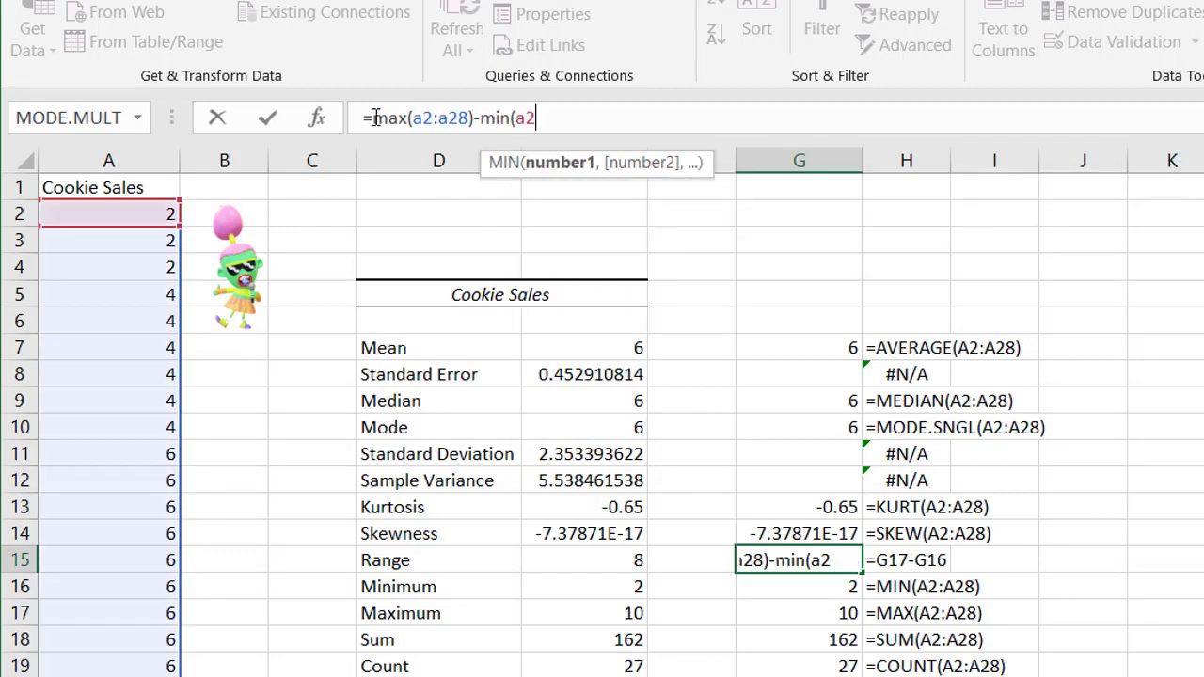
pyautogui.write('a')
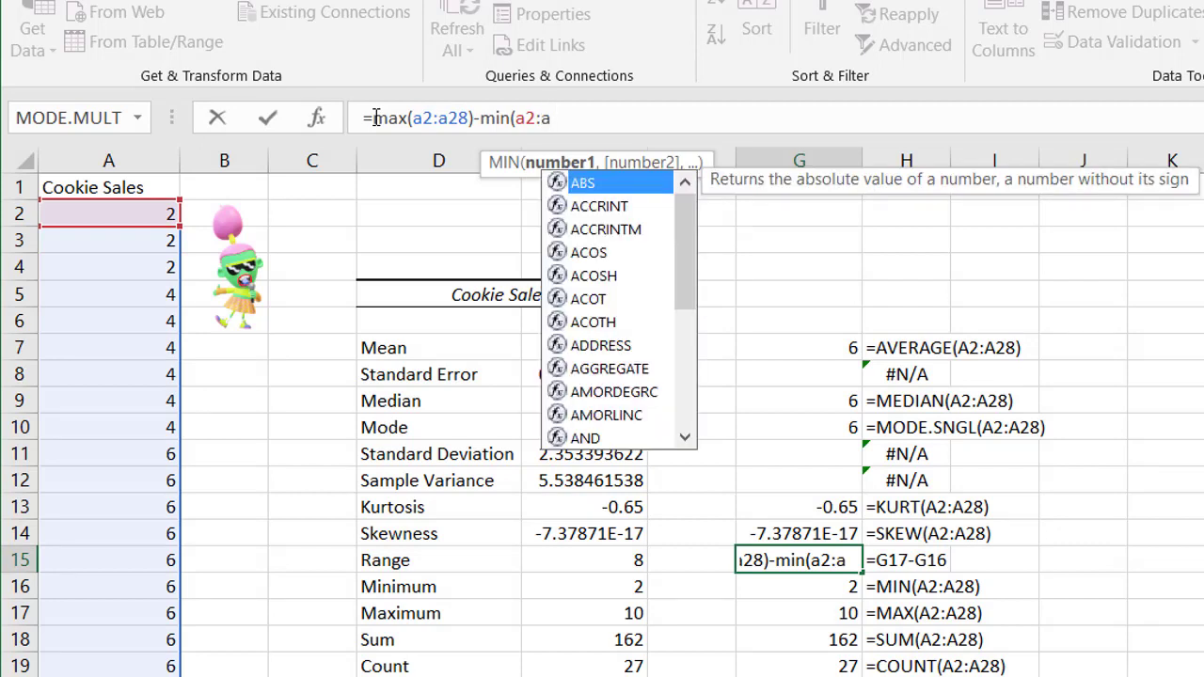
pyautogui.write('28')
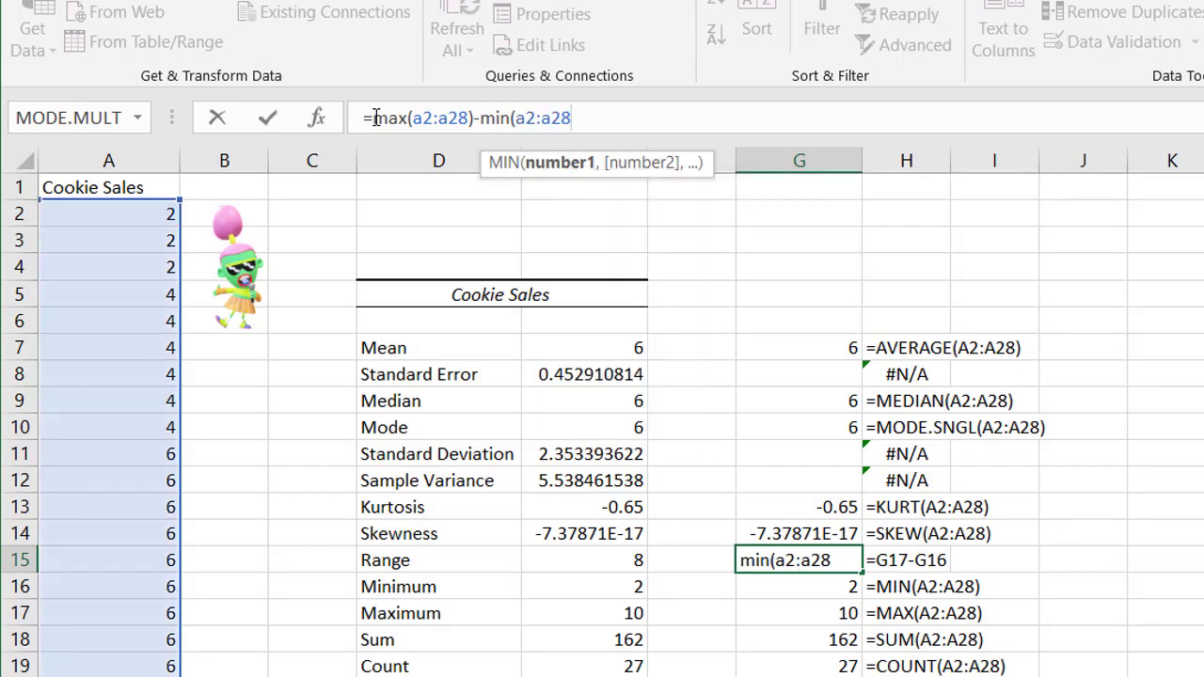
pyautogui.write(')')
pyautogui.press('Return')
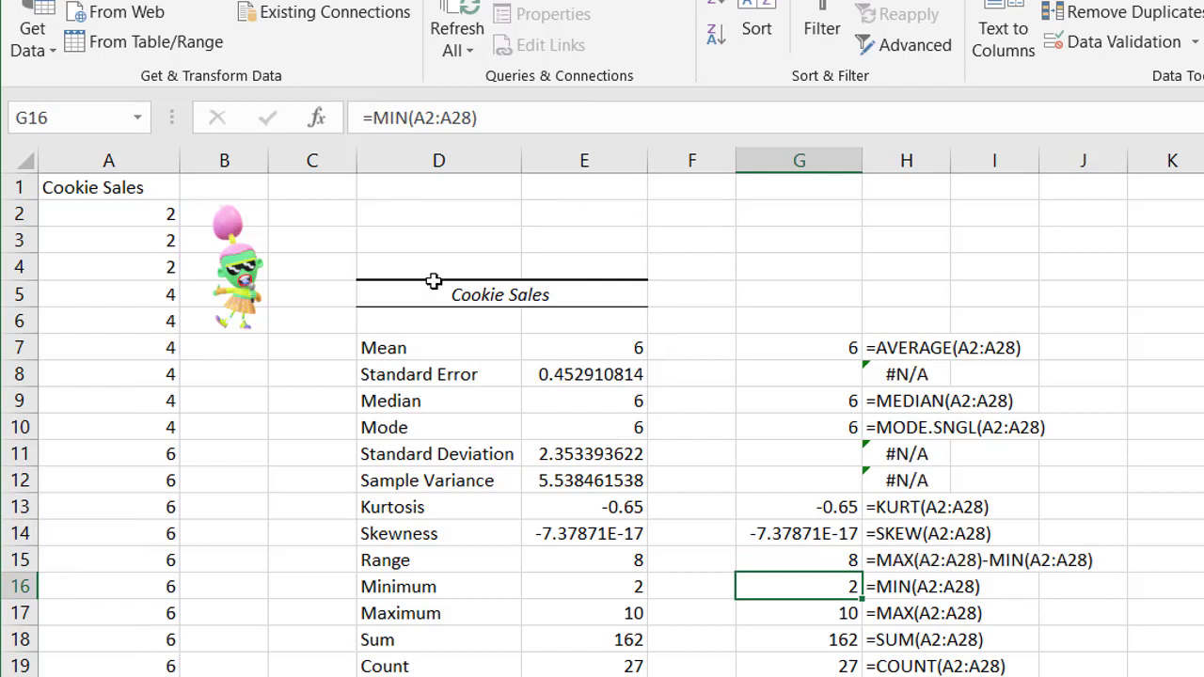
pyautogui.click(848, 562)
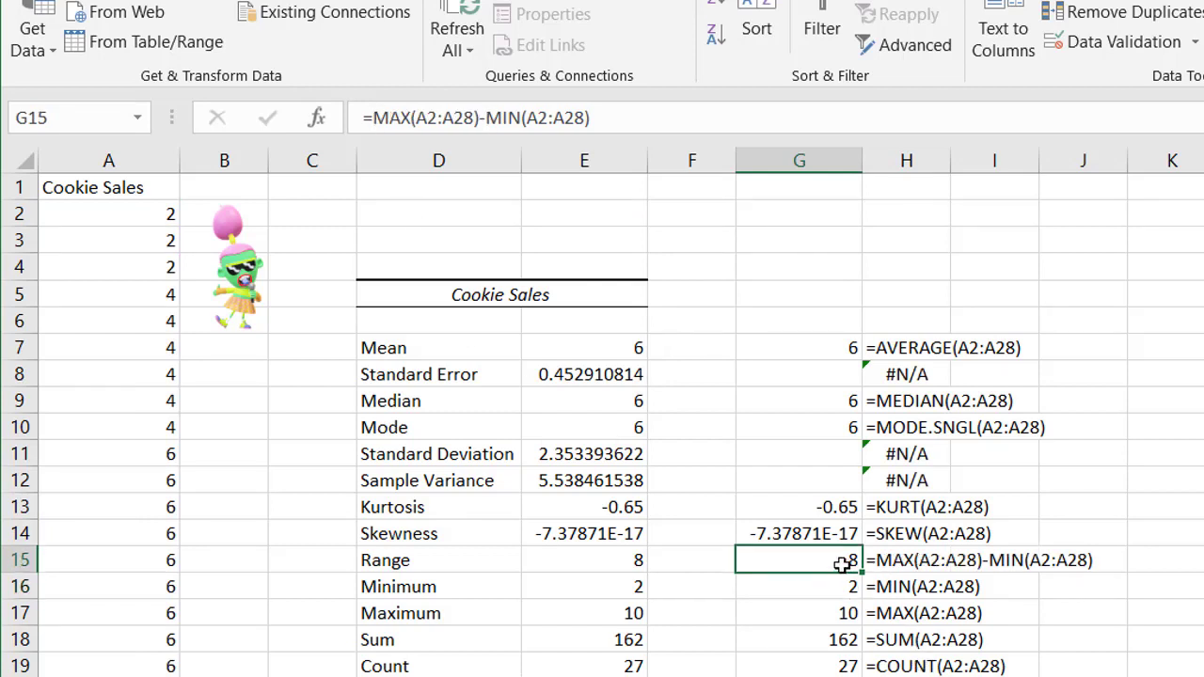
pyautogui.click(584, 565)
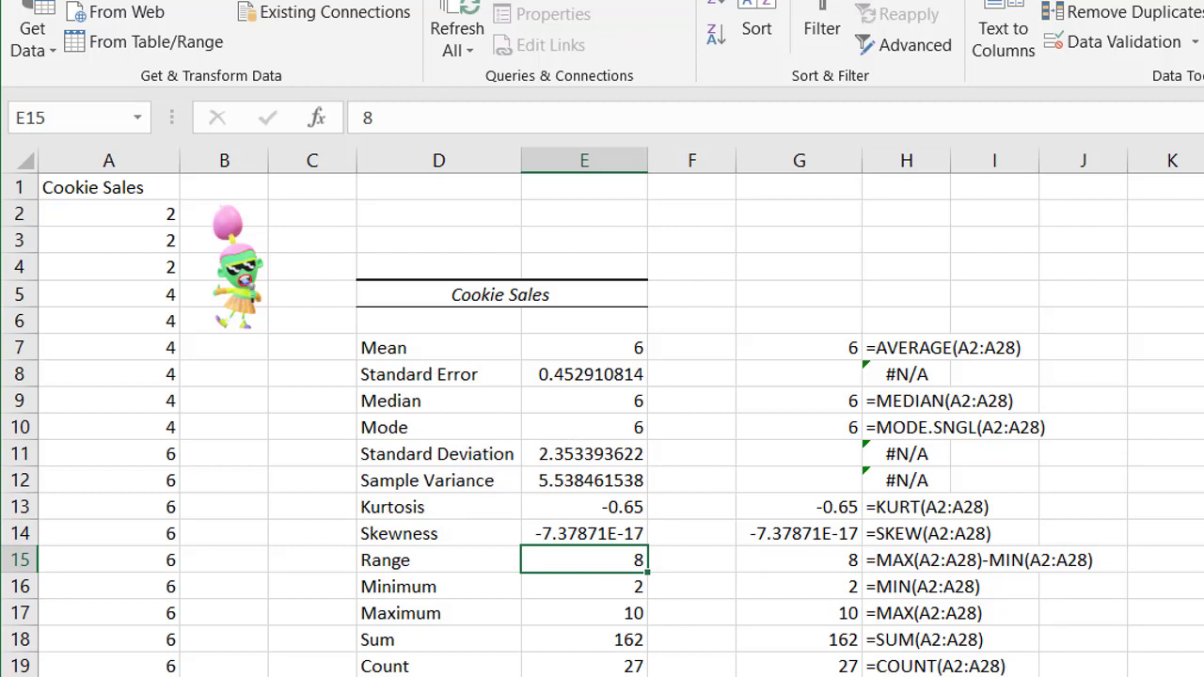
# Review the Standard Error, Standard Deviation and Sample Variance entries in D8, D11 and D12, and open the Population v Sample sheet.
pyautogui.click(452, 375)
pyautogui.click(436, 453)
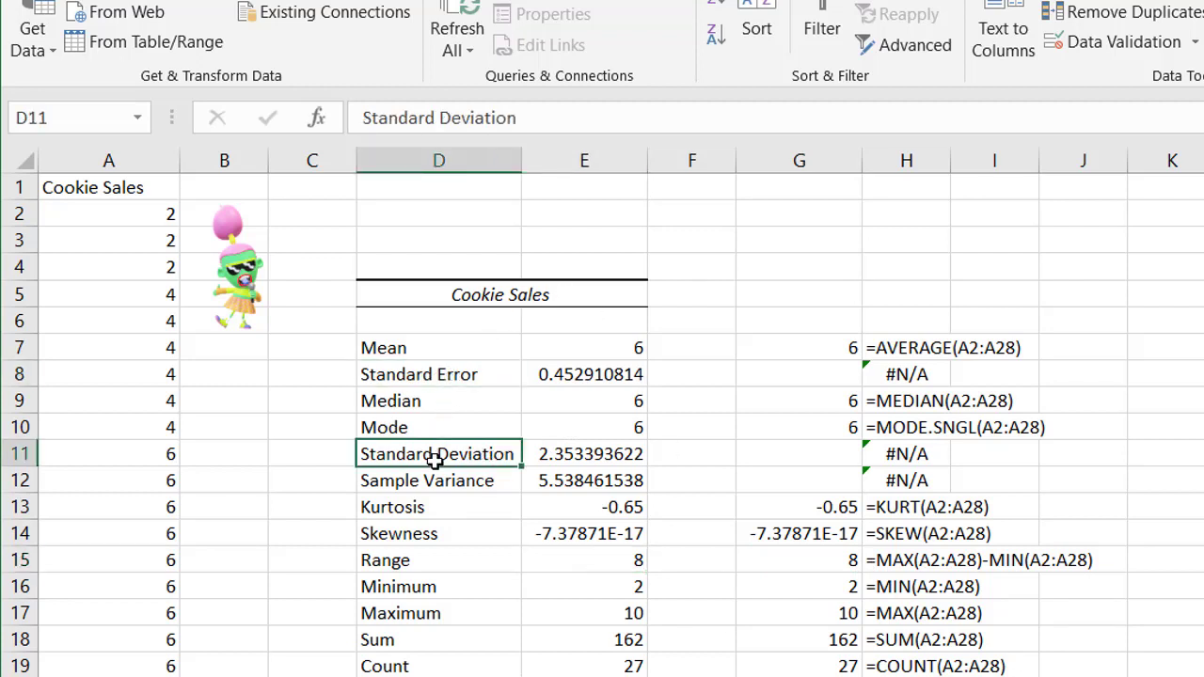
pyautogui.click(431, 482)
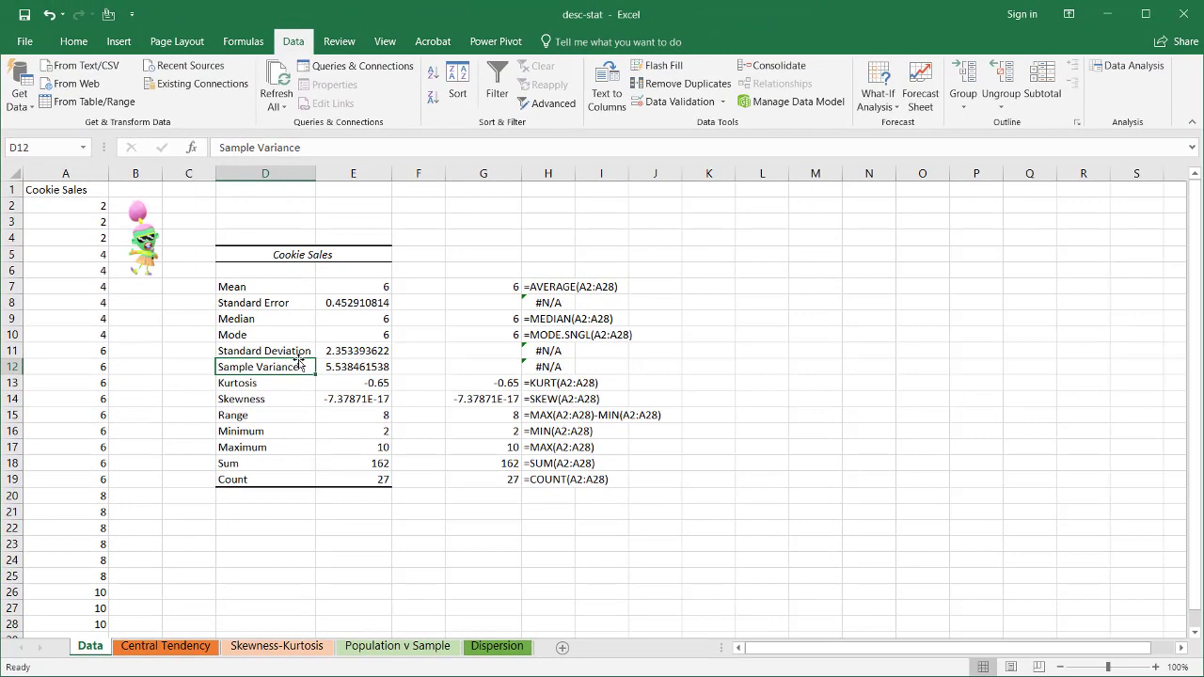
pyautogui.click(297, 353)
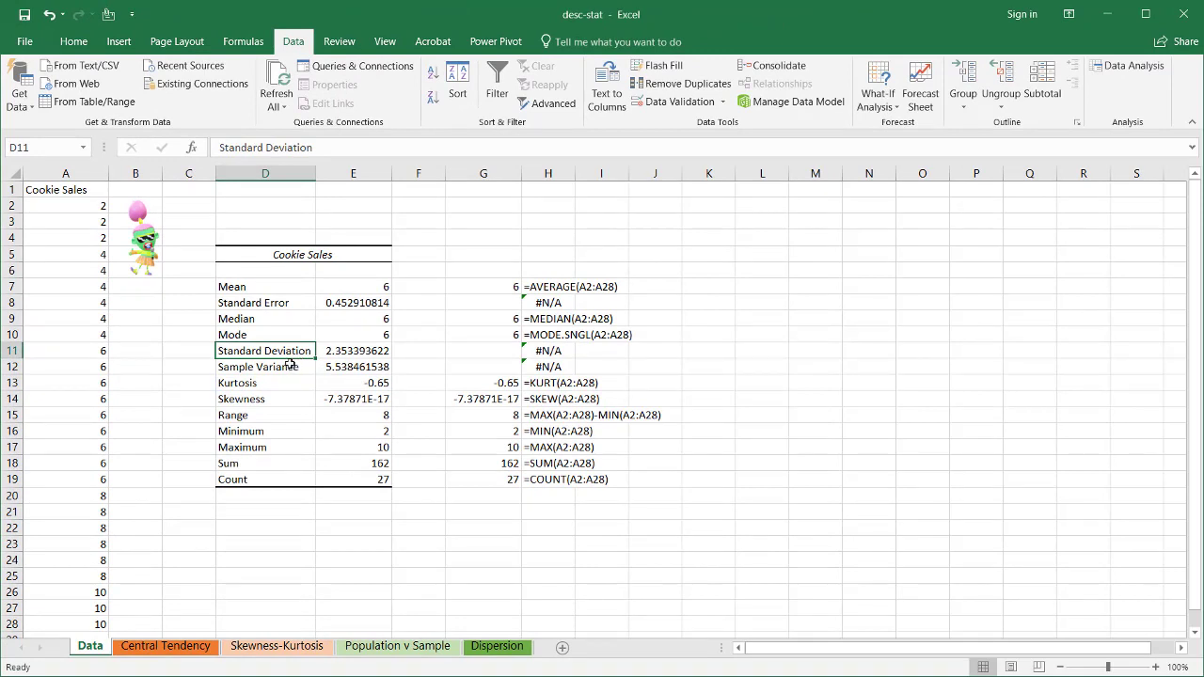
pyautogui.click(274, 303)
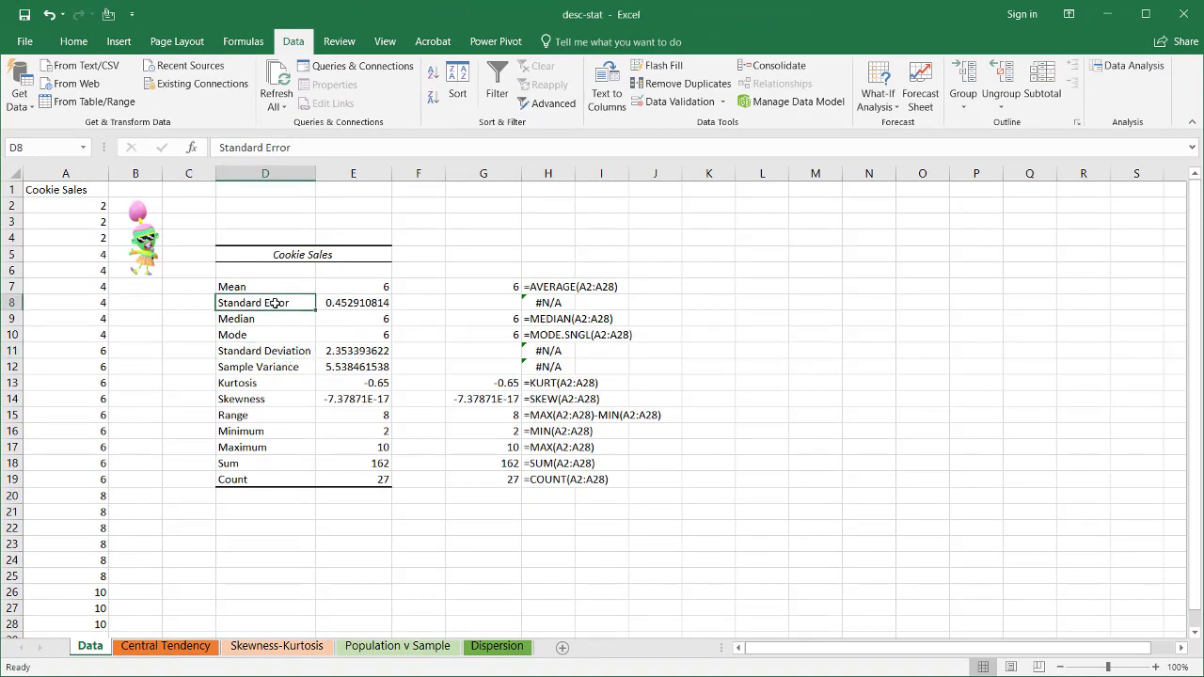
pyautogui.click(279, 345)
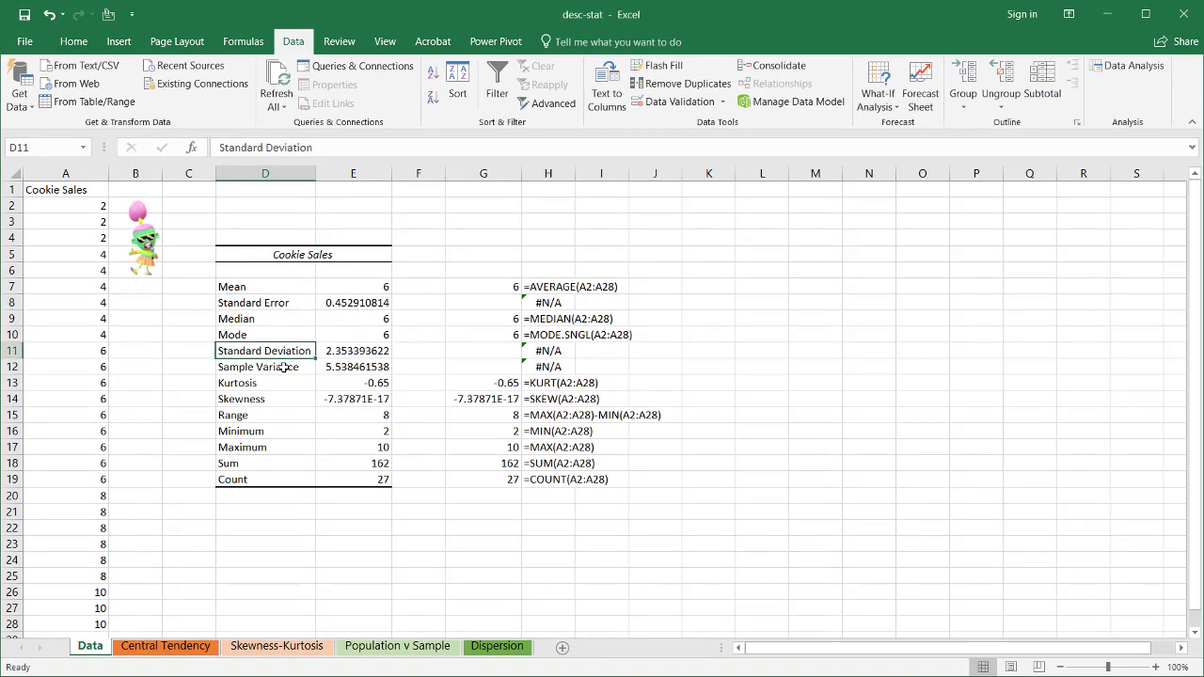
pyautogui.click(281, 366)
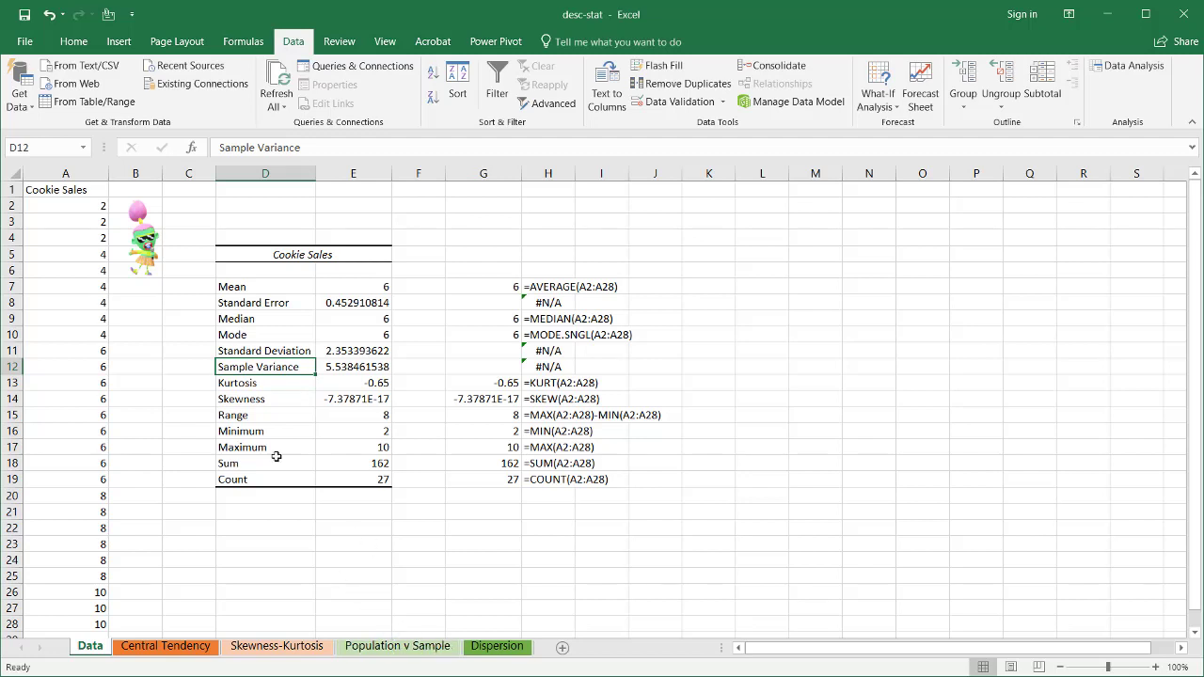
pyautogui.click(377, 647)
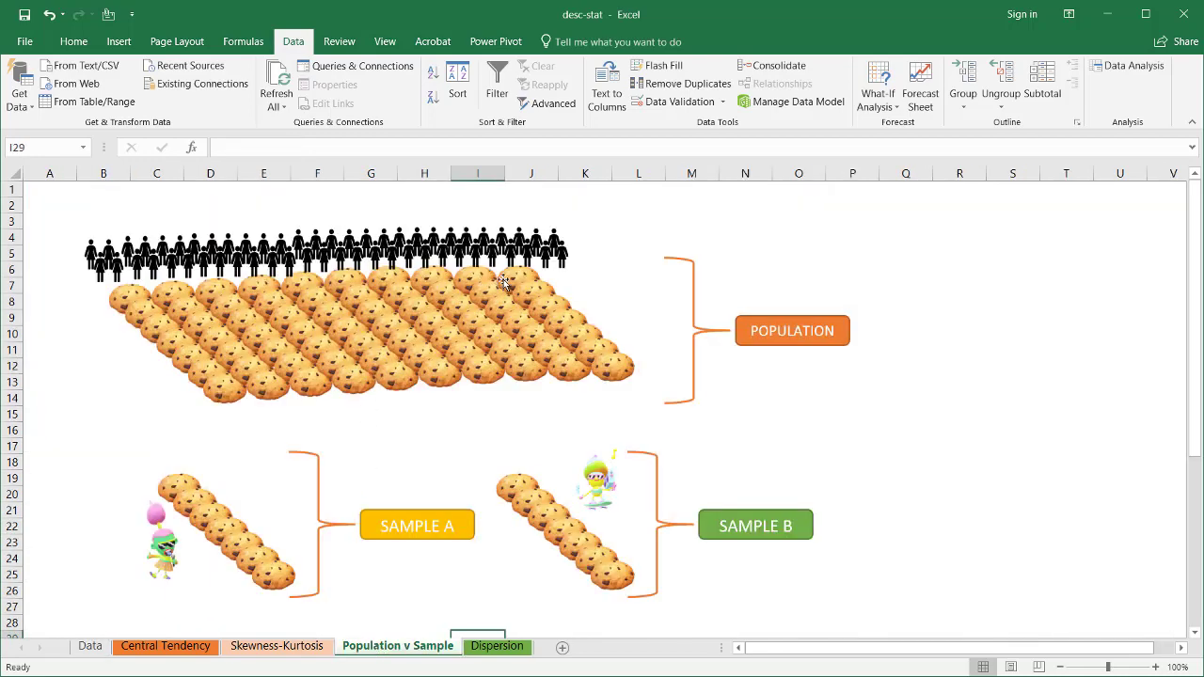